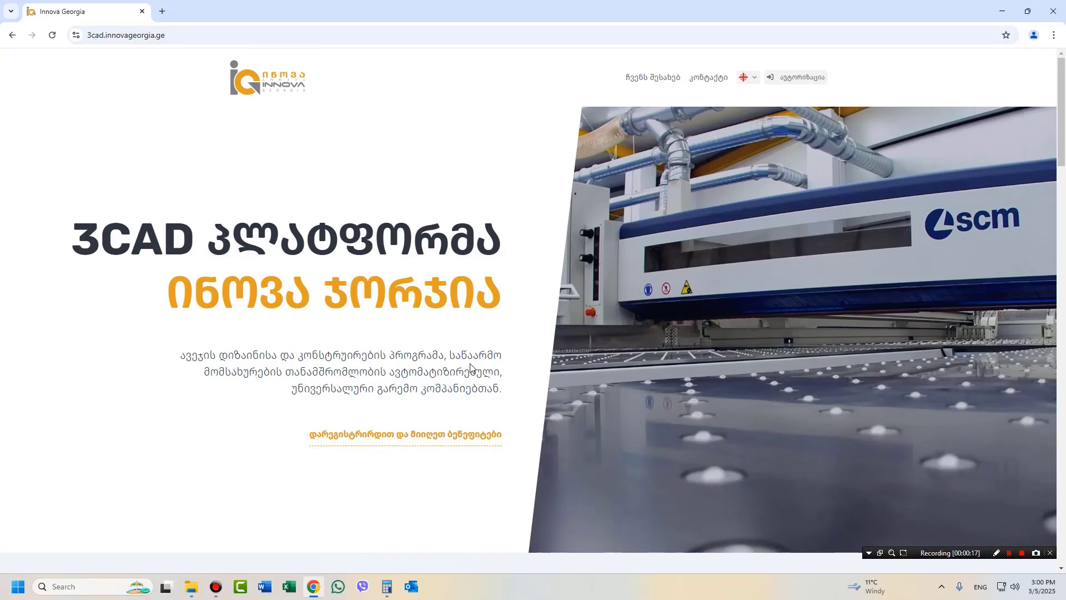
# Scroll down to the plan cards: license 300₾, partnership 400₾, optimization program 350₾.
pyautogui.scroll(-2, 470, 368)
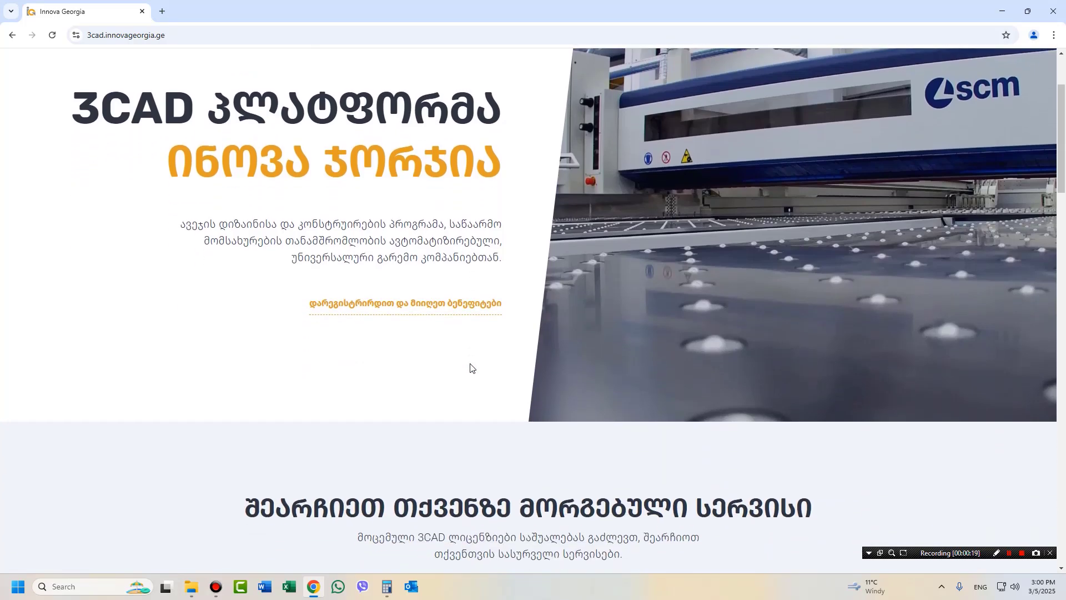
pyautogui.scroll(-3, 470, 368)
pyautogui.scroll(-3, 470, 368)
pyautogui.scroll(-1, 470, 368)
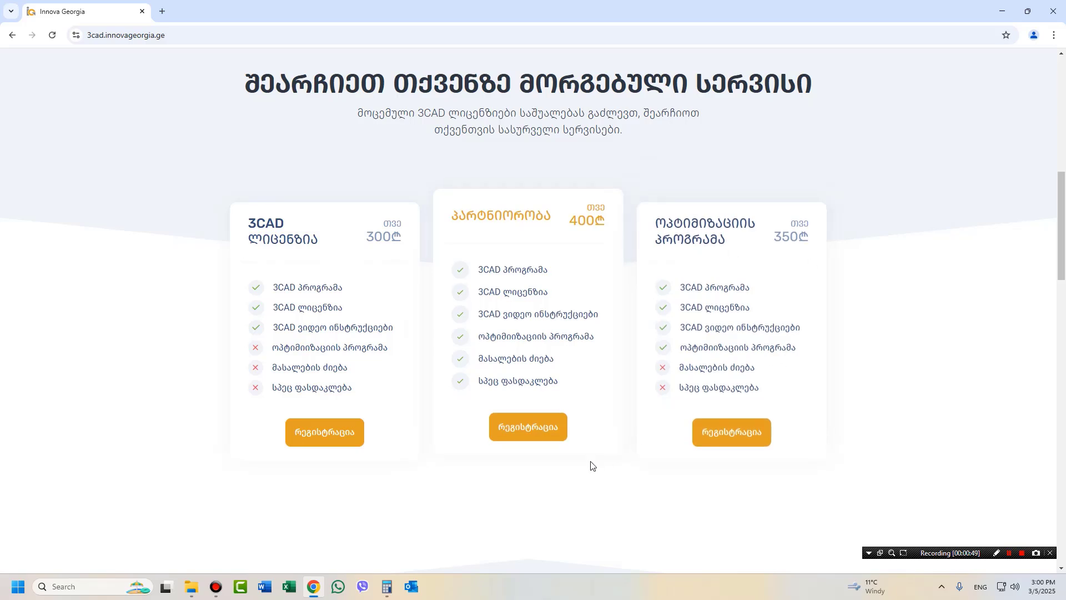
# Open the partnership plan's registration form and enter the first name and surname in Georgian.
pyautogui.click(528, 426)
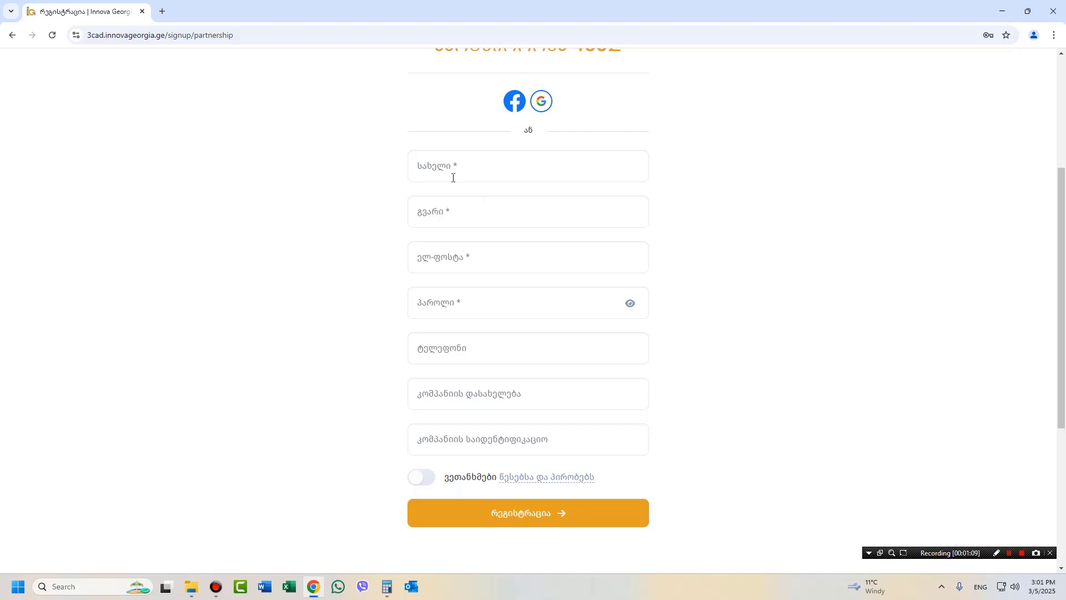
pyautogui.click(461, 168)
pyautogui.hotkey('alt', 'shift')
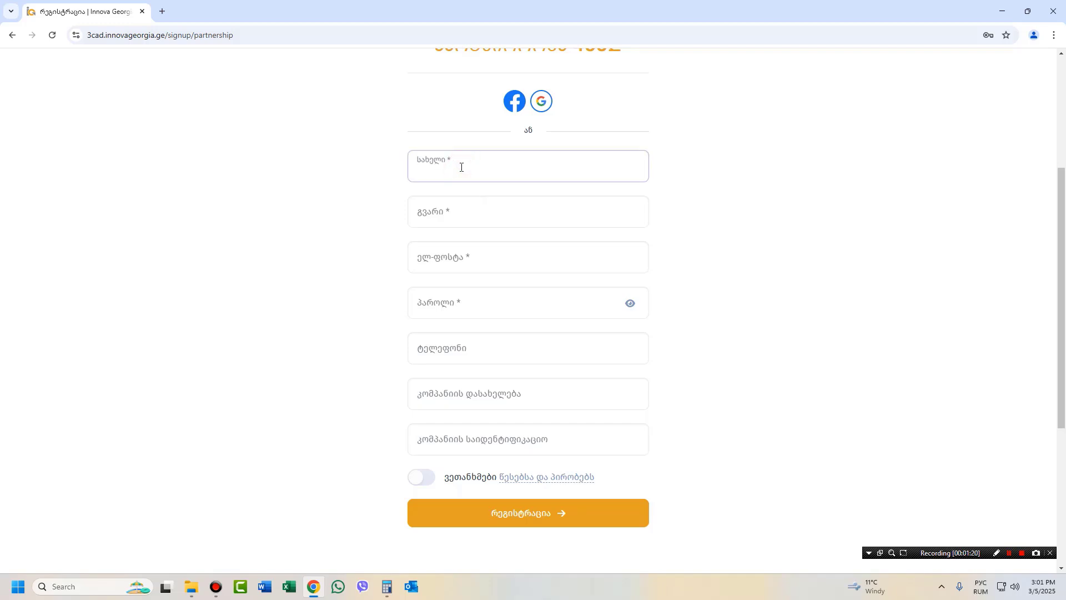
pyautogui.hotkey('alt', 'shift')
pyautogui.click(434, 211)
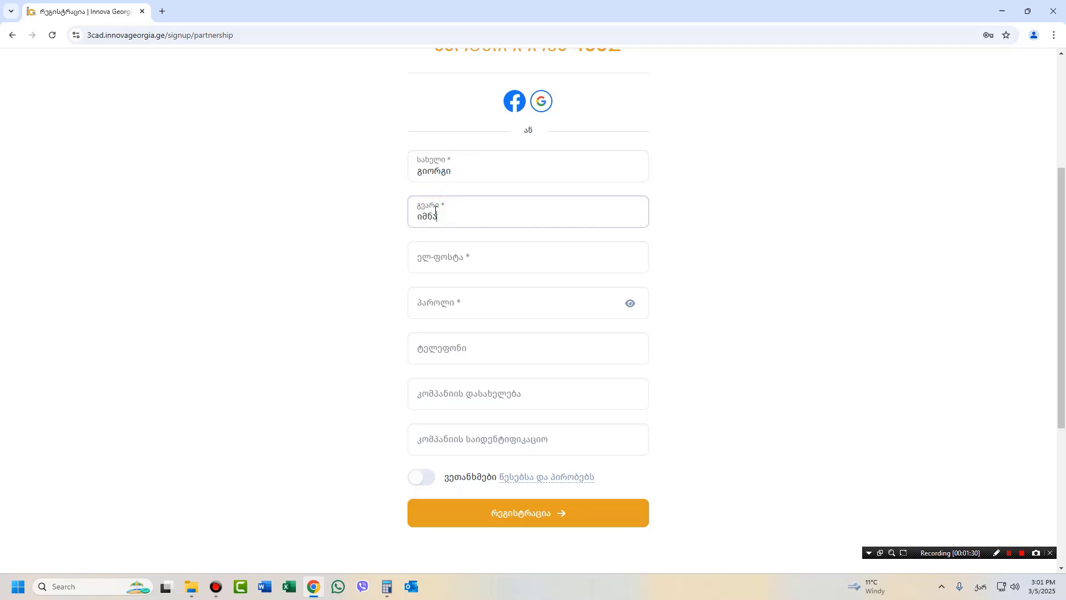
# Autofill the saved e-mail and password, then enter the Georgian phone number.
pyautogui.click(457, 256)
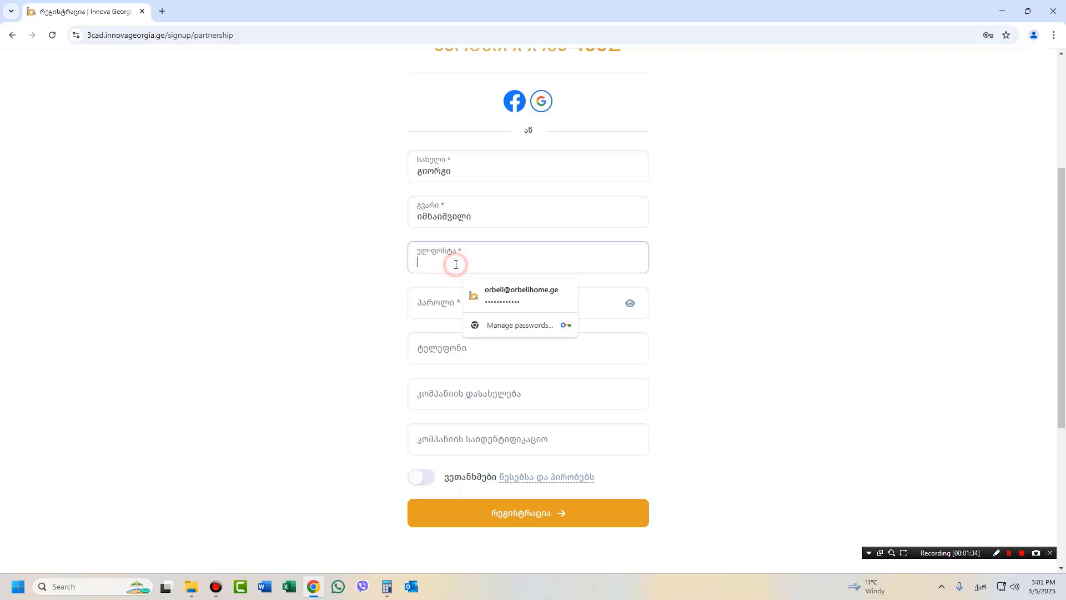
pyautogui.click(521, 291)
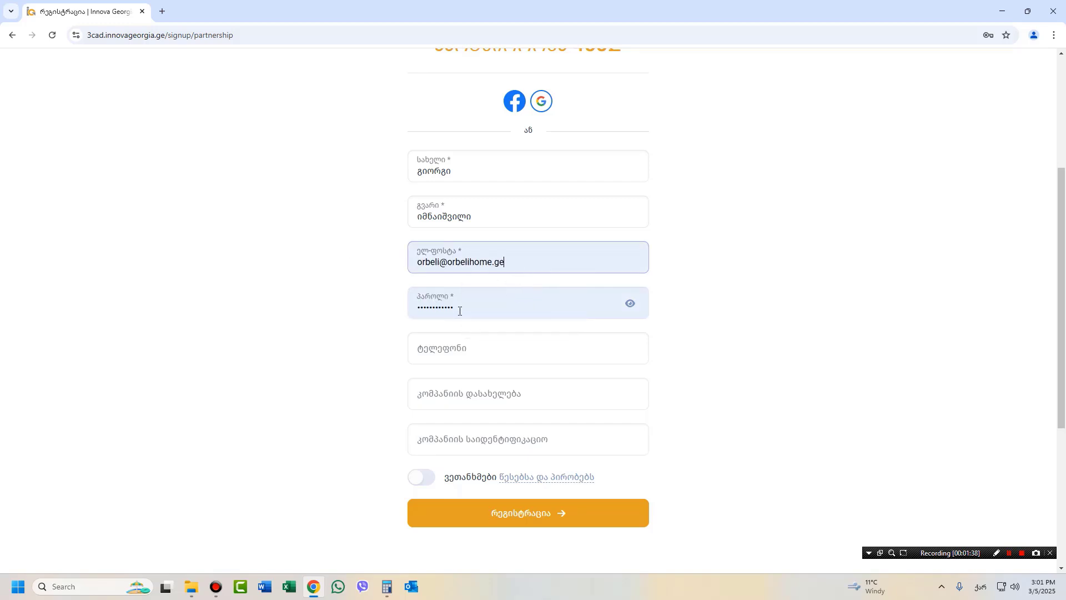
pyautogui.moveTo(467, 310); pyautogui.dragTo(410, 307)
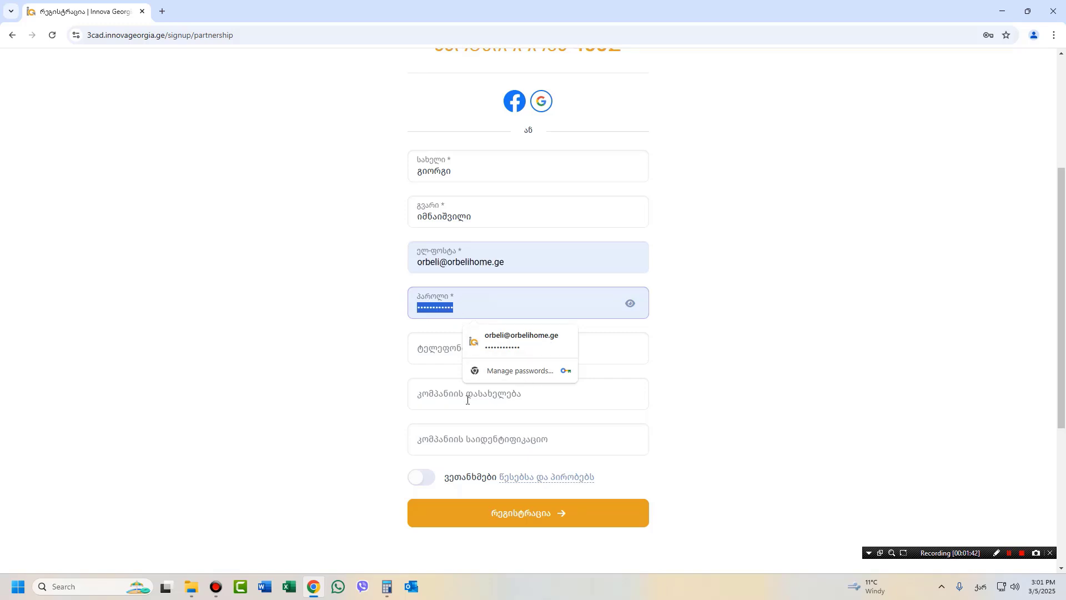
pyautogui.click(303, 391)
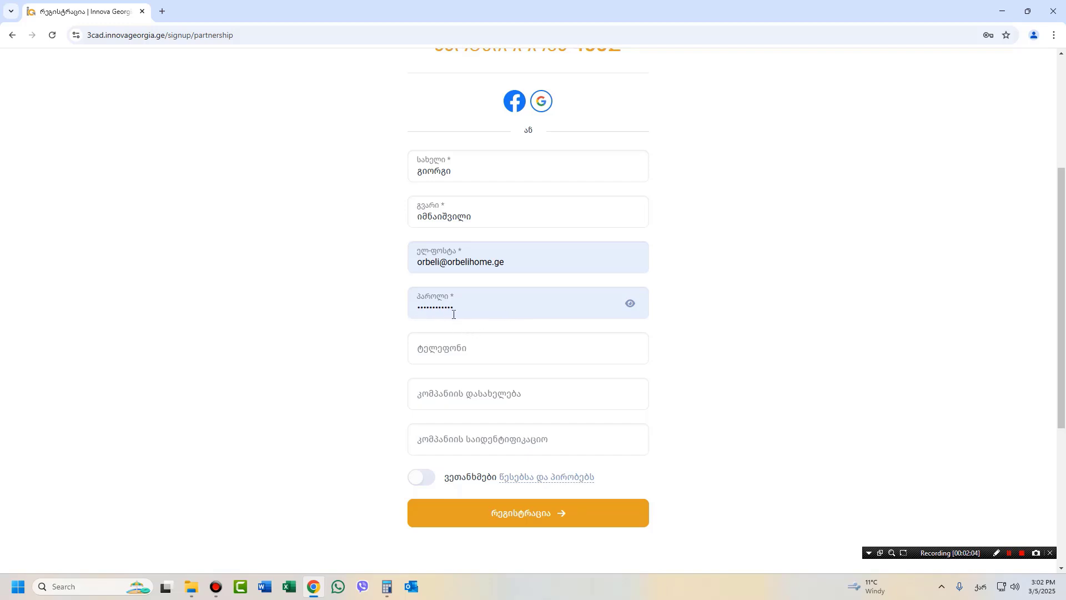
pyautogui.click(451, 348)
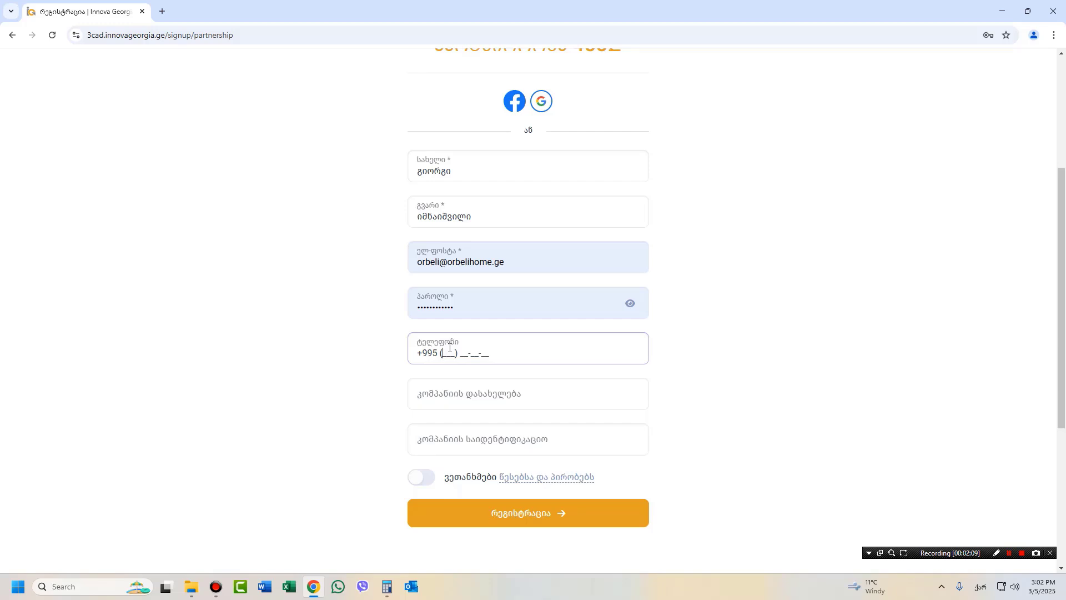
# Read through the Terms and Conditions in a new tab, then return to the registration form tab.
pyautogui.click(517, 481)
pyautogui.scroll(-10, 507, 462)
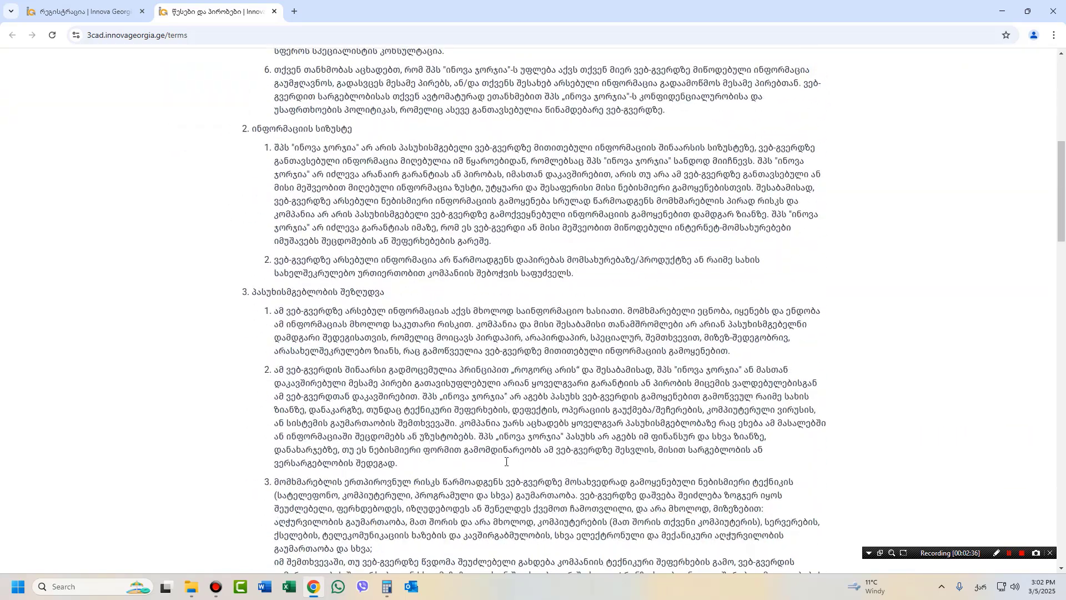
pyautogui.scroll(-12, 507, 462)
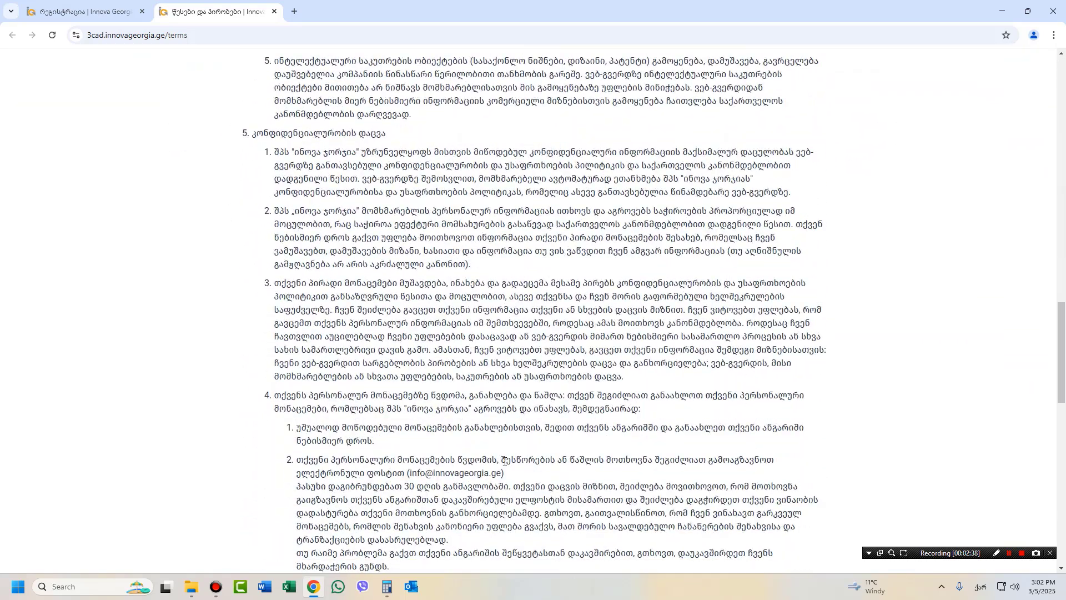
pyautogui.scroll(-12, 501, 461)
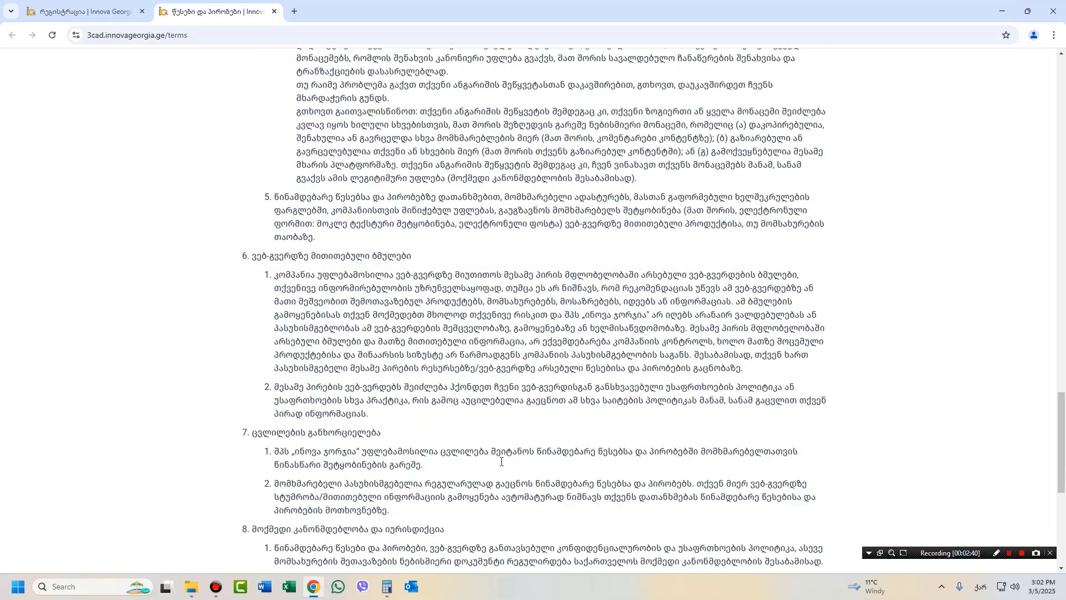
pyautogui.scroll(20, 502, 461)
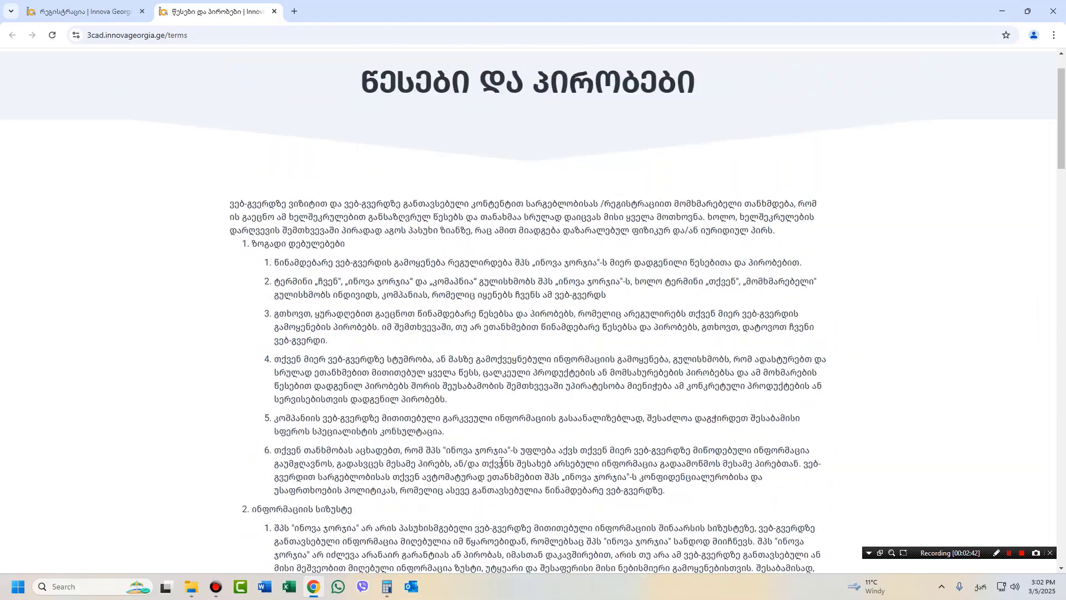
pyautogui.scroll(2, 501, 462)
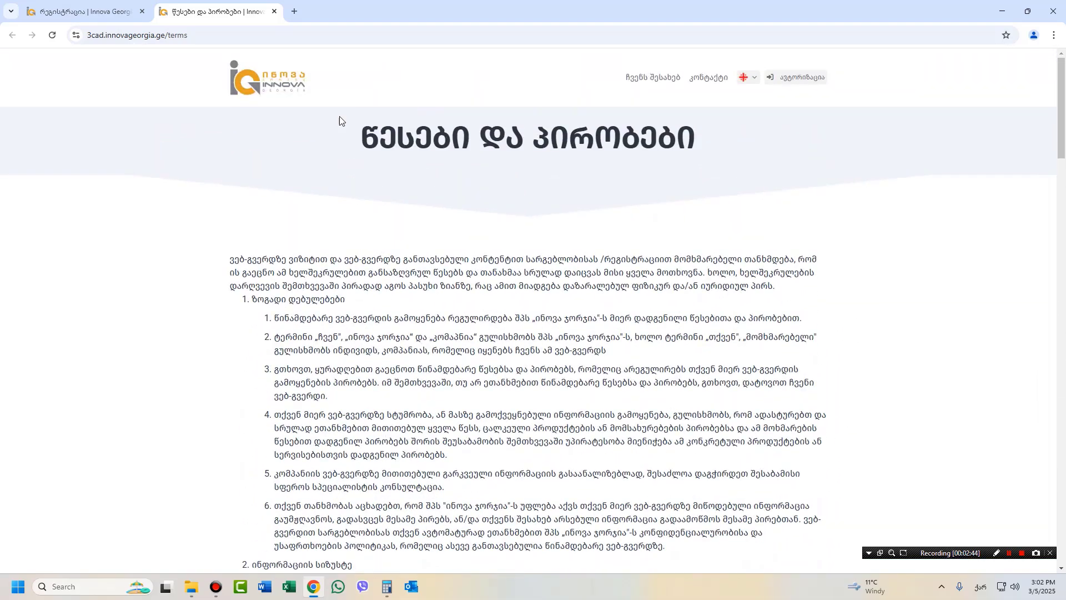
pyautogui.click(98, 11)
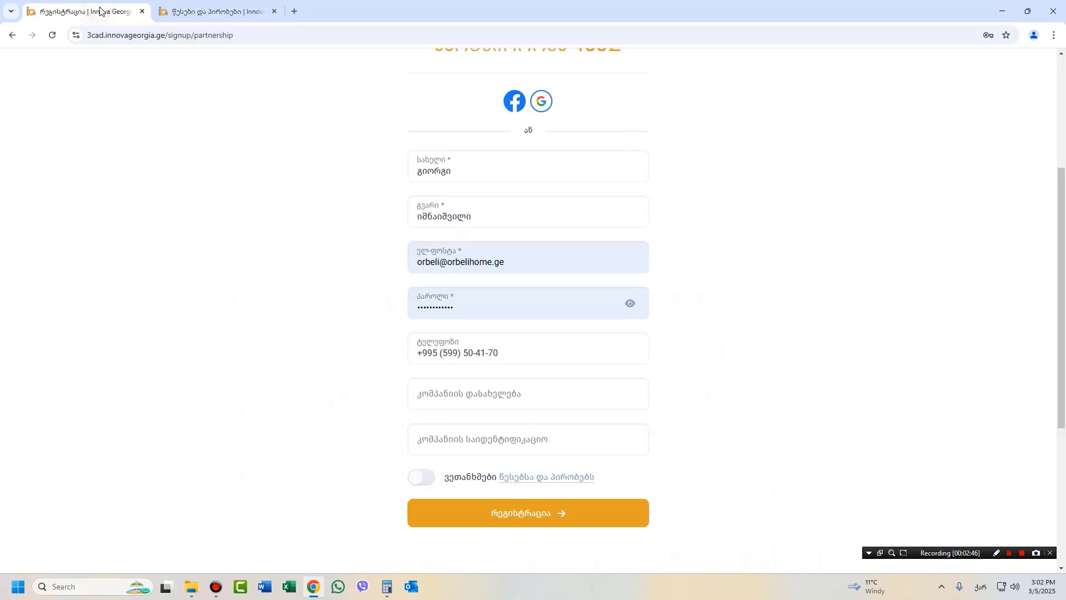
# Turn on the terms agreement toggle and submit the partnership registration.
pyautogui.click(421, 478)
pyautogui.click(509, 515)
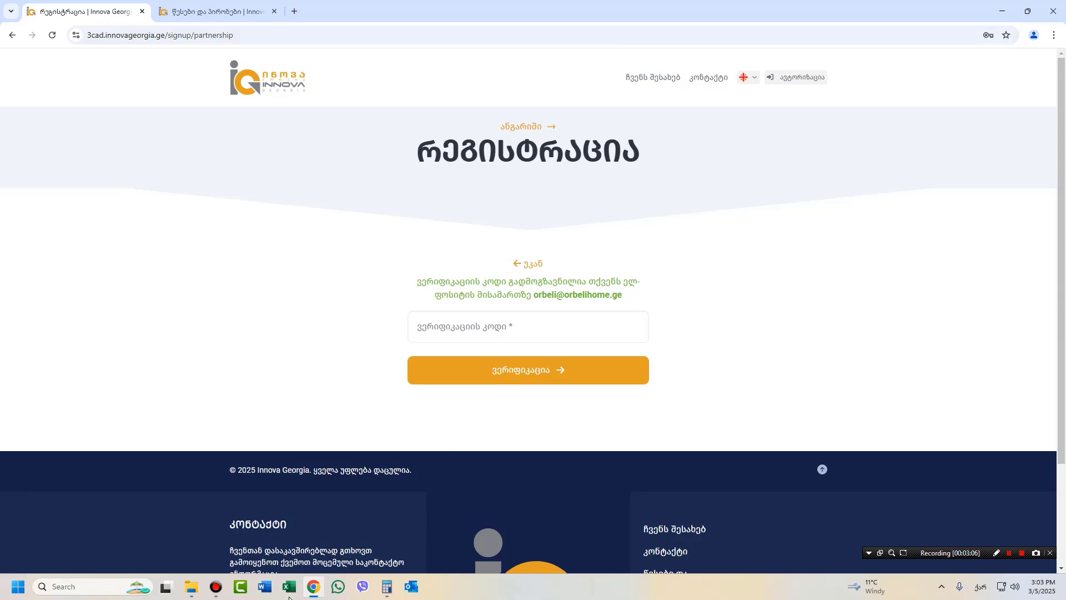
pyautogui.moveTo(388, 591)
# Copy the code from the verification e-mail in Outlook's second inbox, then minimize Outlook.
pyautogui.click(411, 587)
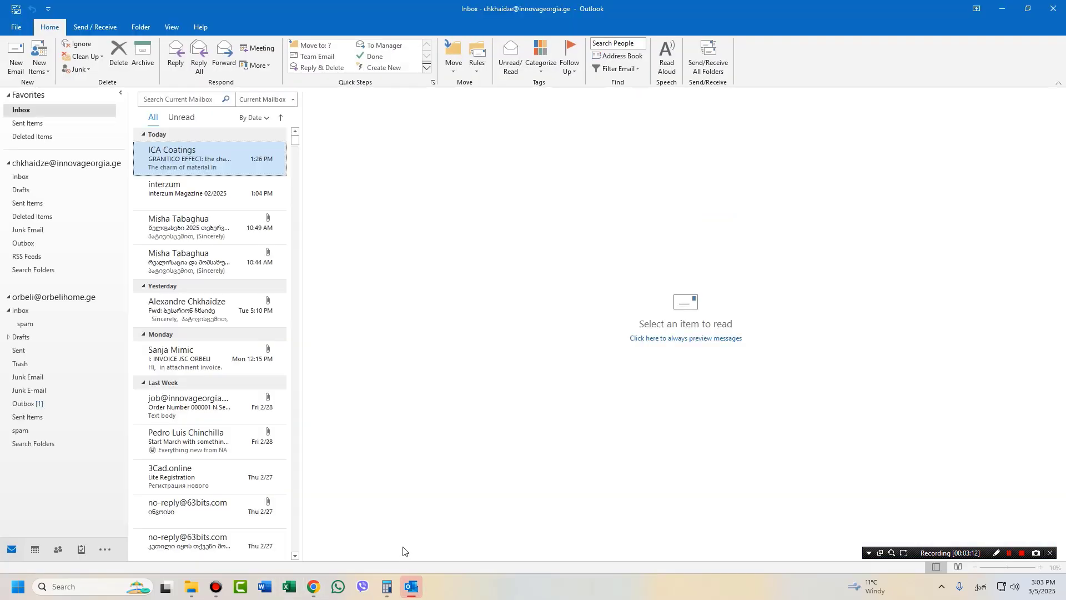
pyautogui.click(22, 310)
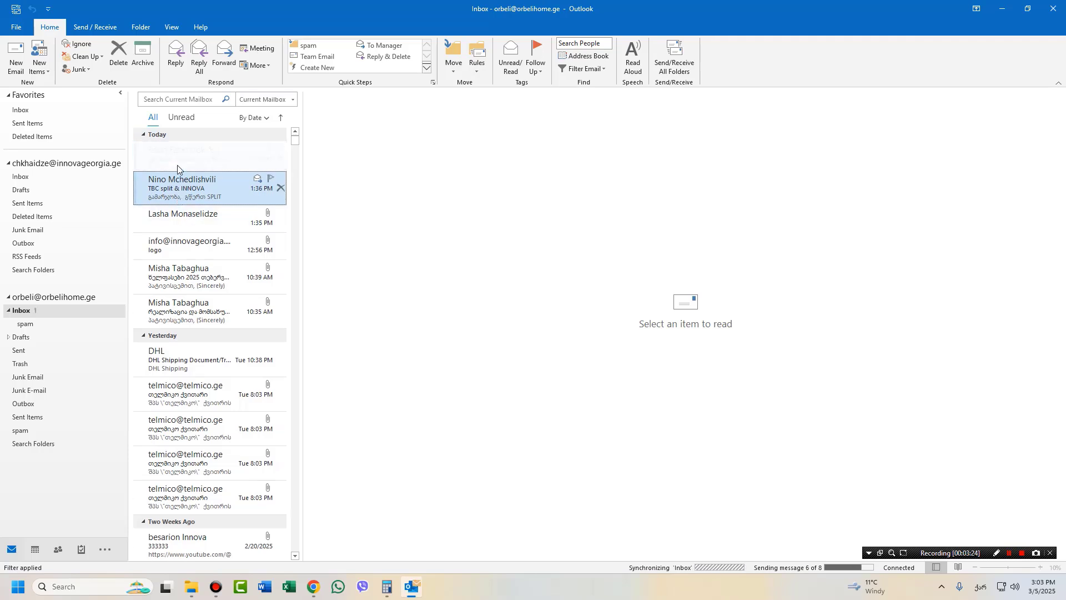
pyautogui.click(173, 160)
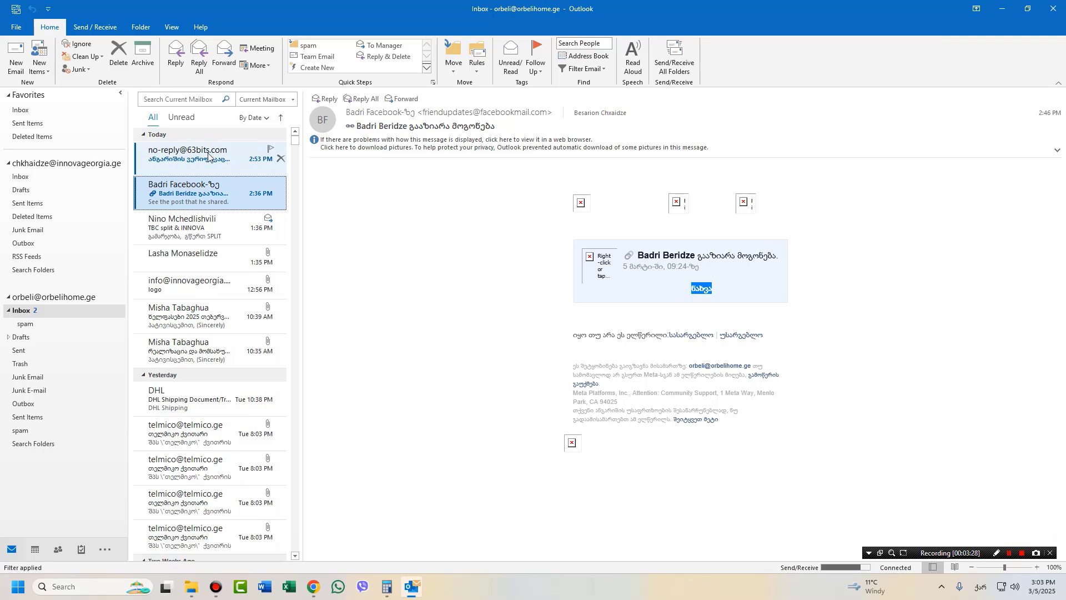
pyautogui.click(209, 156)
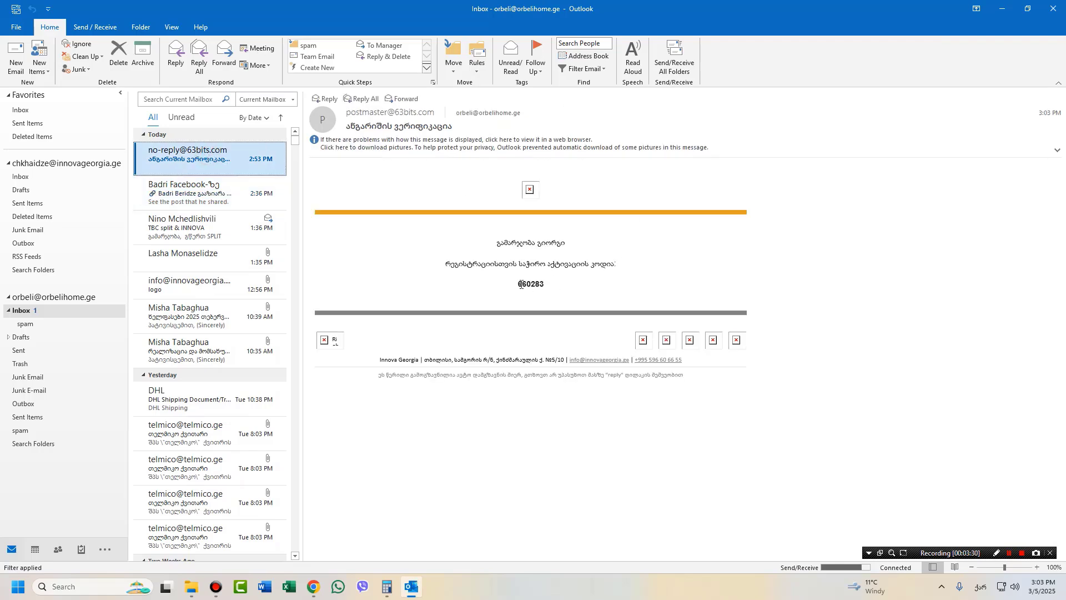
pyautogui.doubleClick(516, 284)
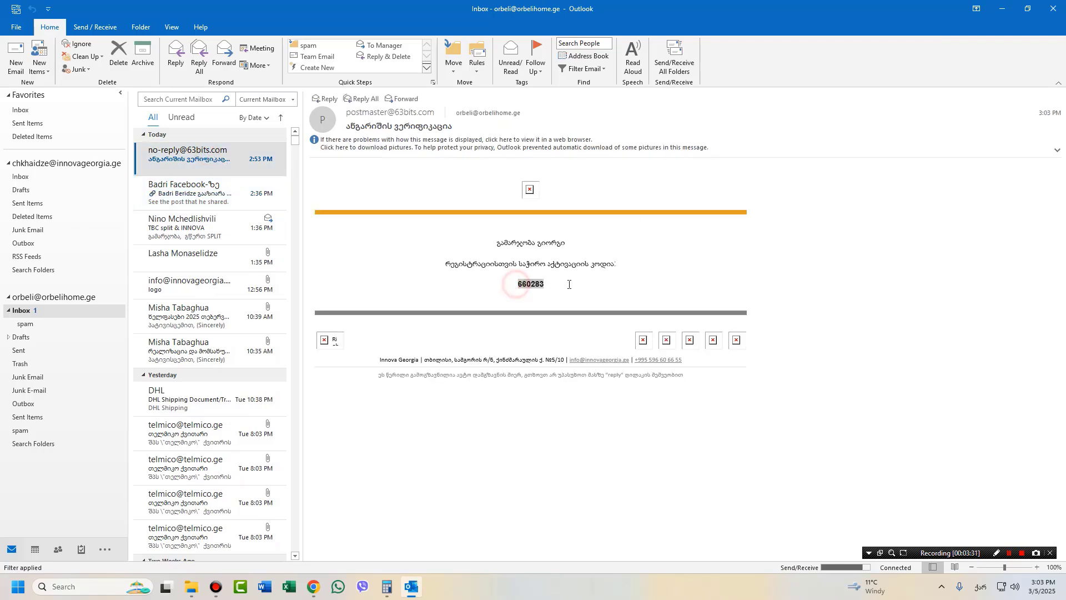
pyautogui.rightClick(540, 284)
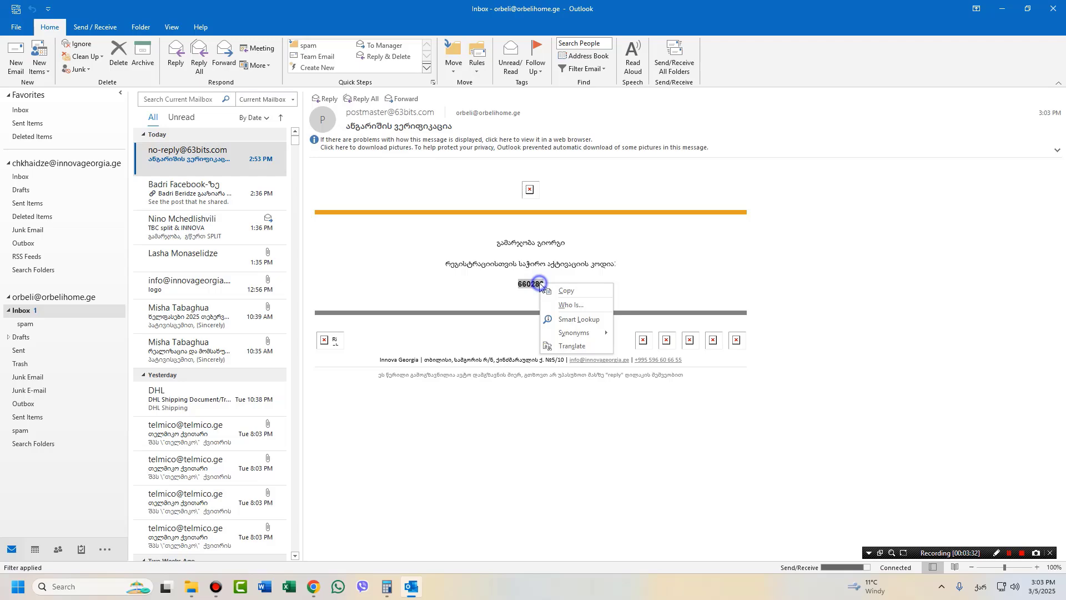
pyautogui.click(573, 290)
pyautogui.click(1002, 10)
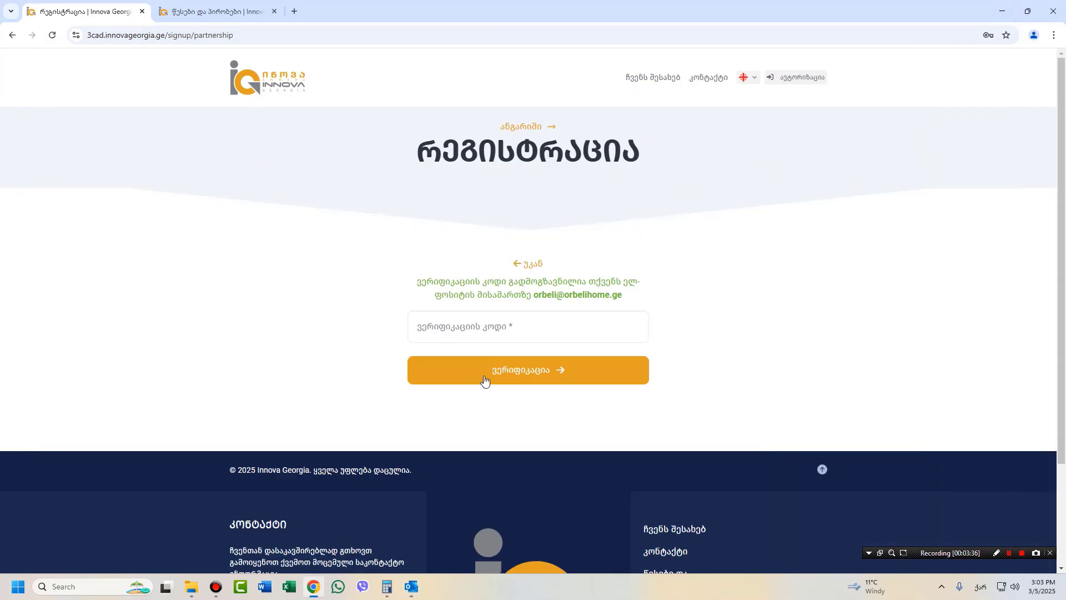
# Paste the copied code into the verification field, verify it, and scroll to the agreement's signature box.
pyautogui.click(445, 328)
pyautogui.rightClick(444, 331)
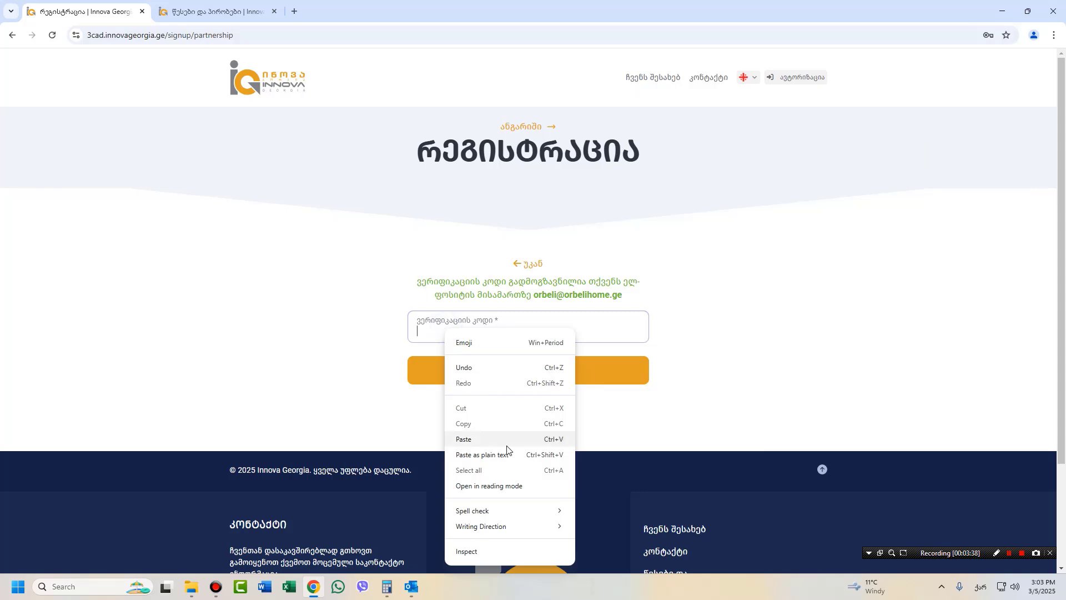
pyautogui.click(476, 440)
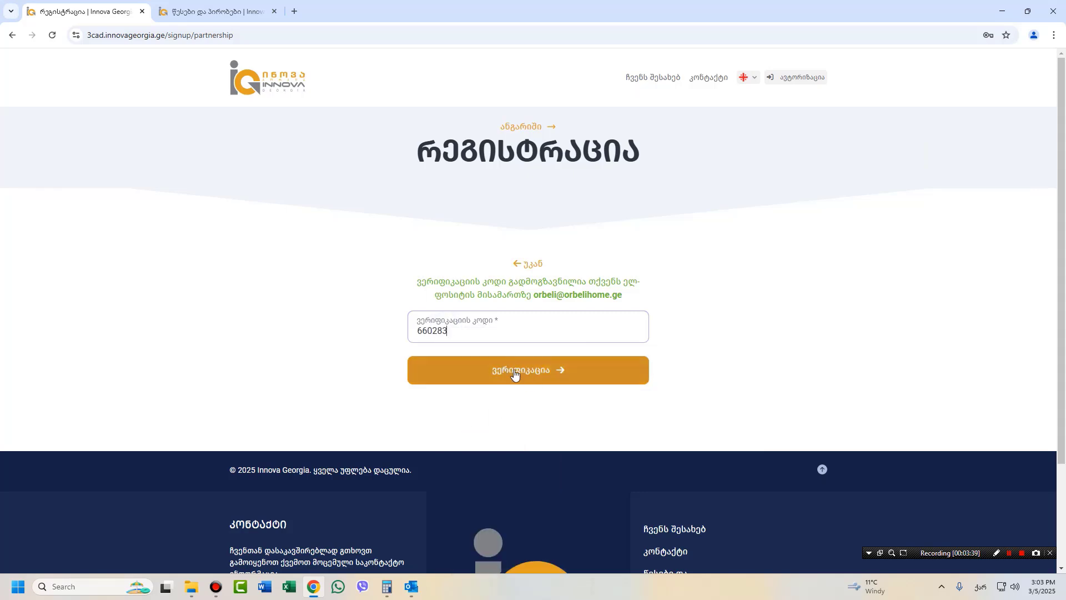
pyautogui.click(516, 373)
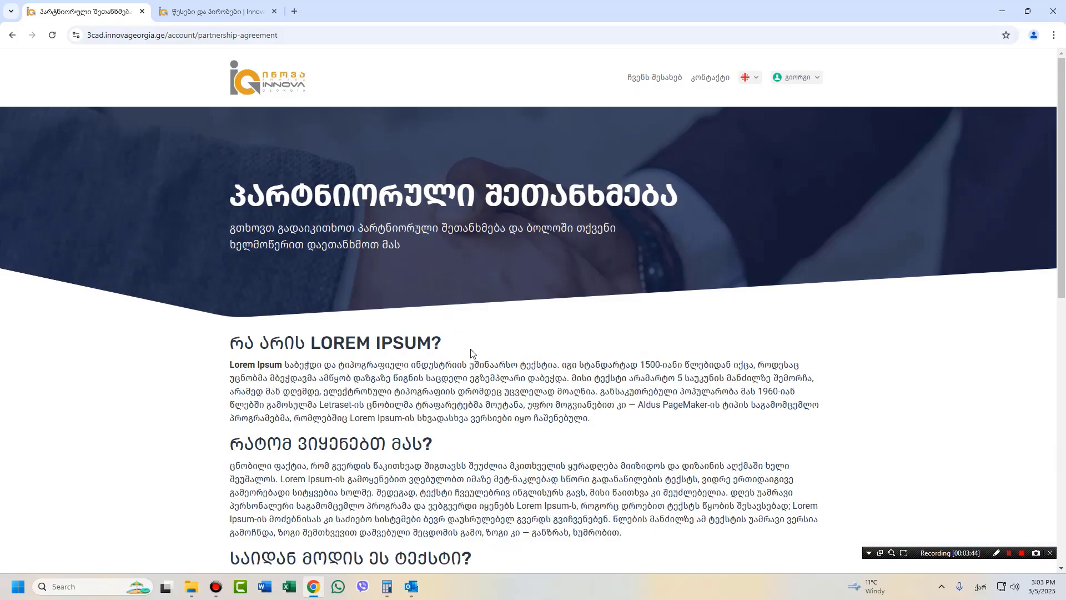
pyautogui.scroll(-8, 471, 353)
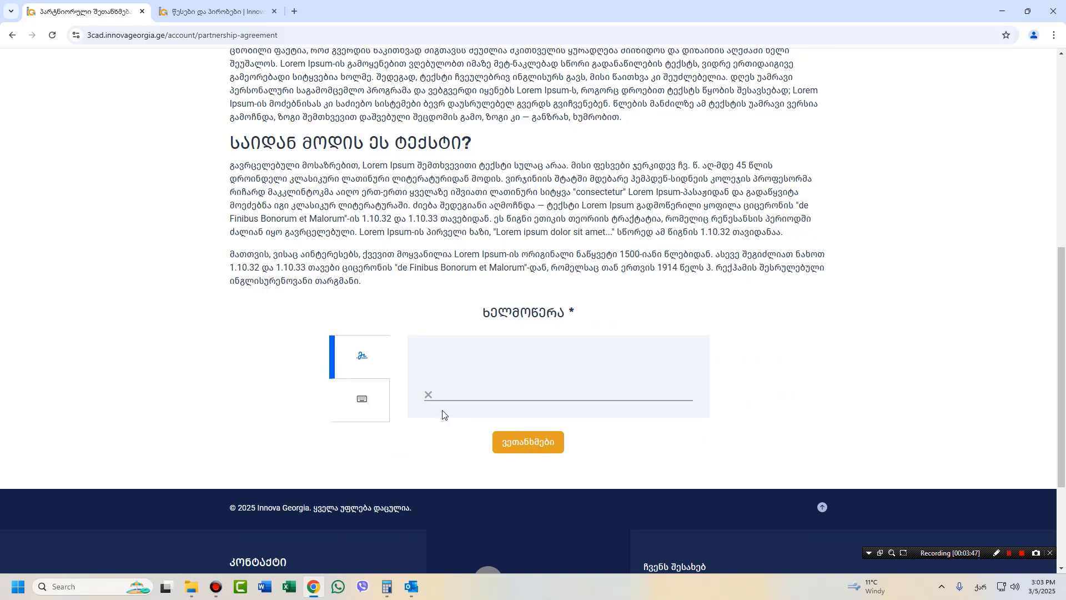
# Sign the partnership agreement with the signer's typed name in Georgian and submit it.
pyautogui.click(360, 358)
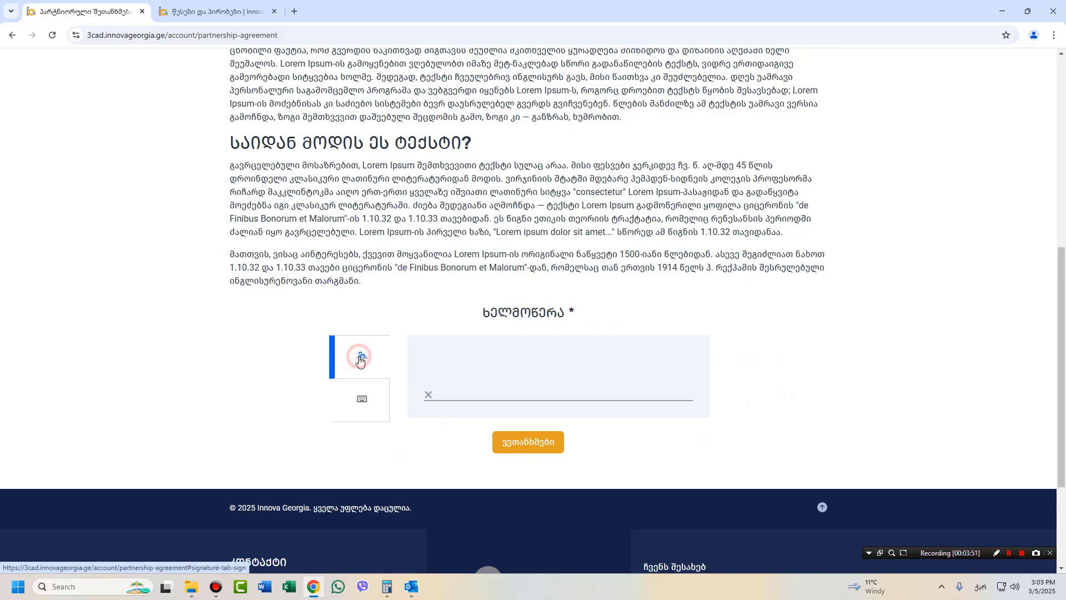
pyautogui.click(427, 395)
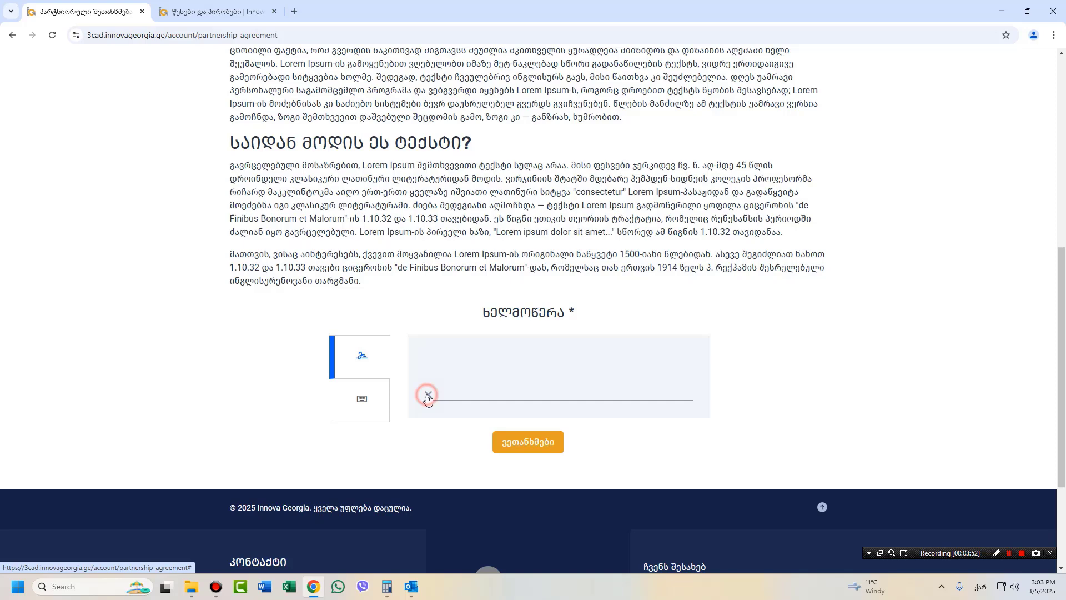
pyautogui.click(362, 398)
pyautogui.click(443, 354)
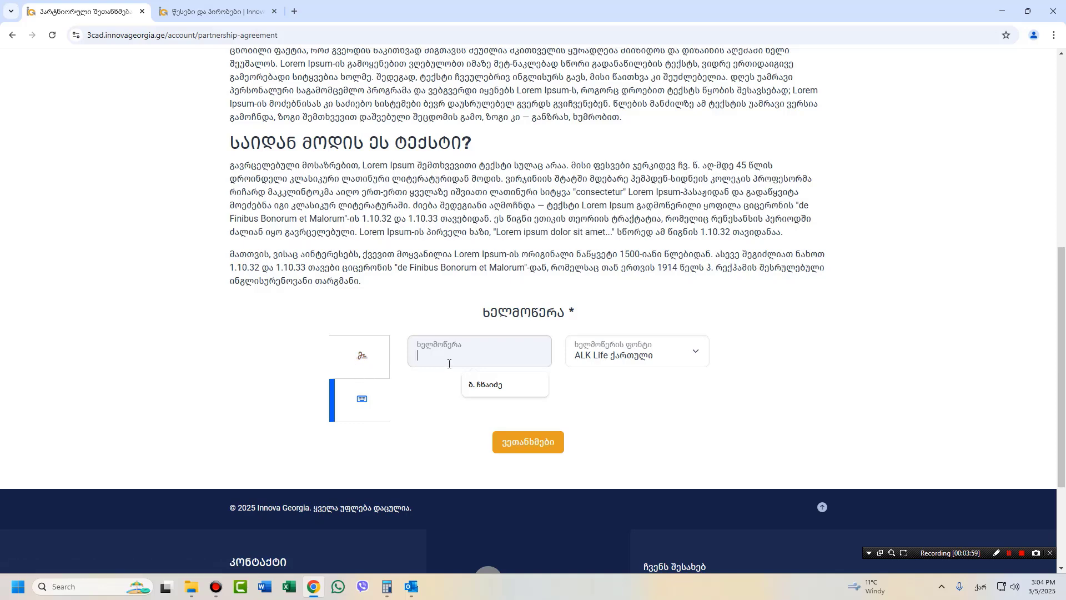
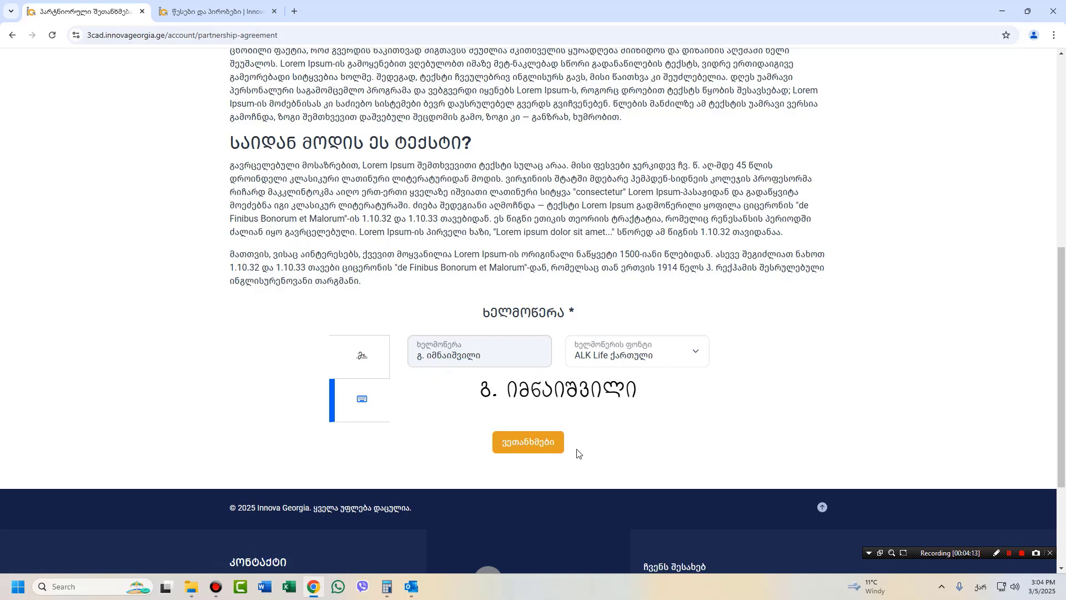
pyautogui.click(699, 354)
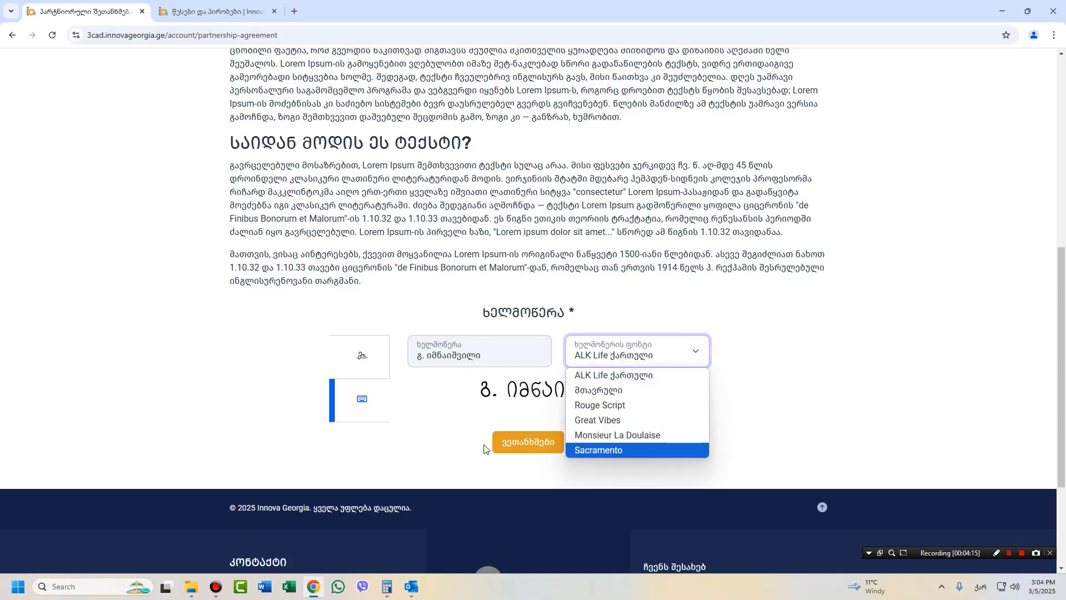
pyautogui.click(525, 447)
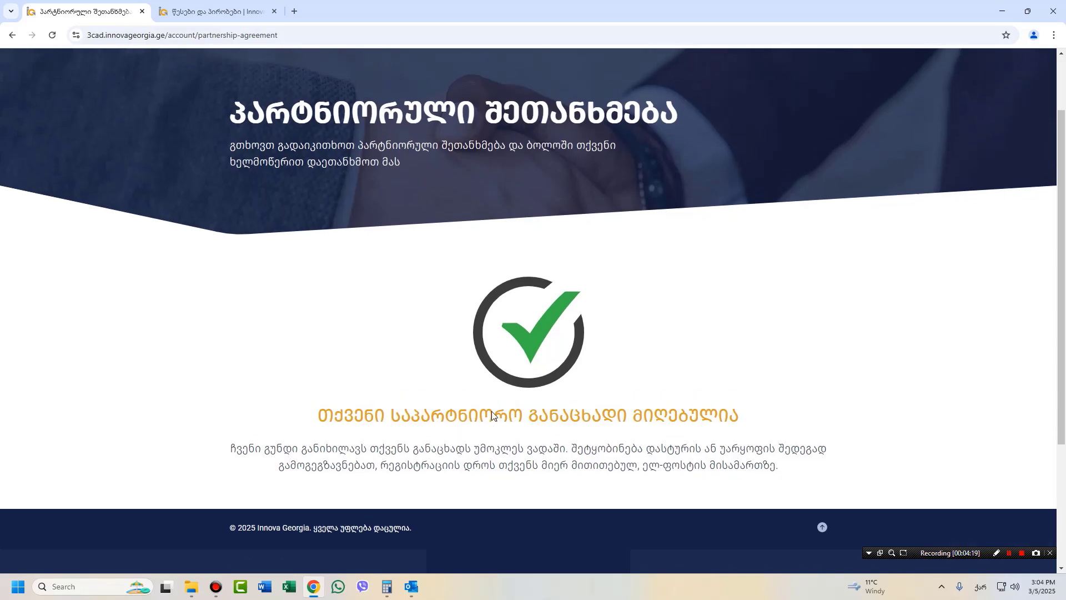
pyautogui.scroll(2, 491, 413)
pyautogui.scroll(-5, 491, 413)
pyautogui.scroll(5, 492, 414)
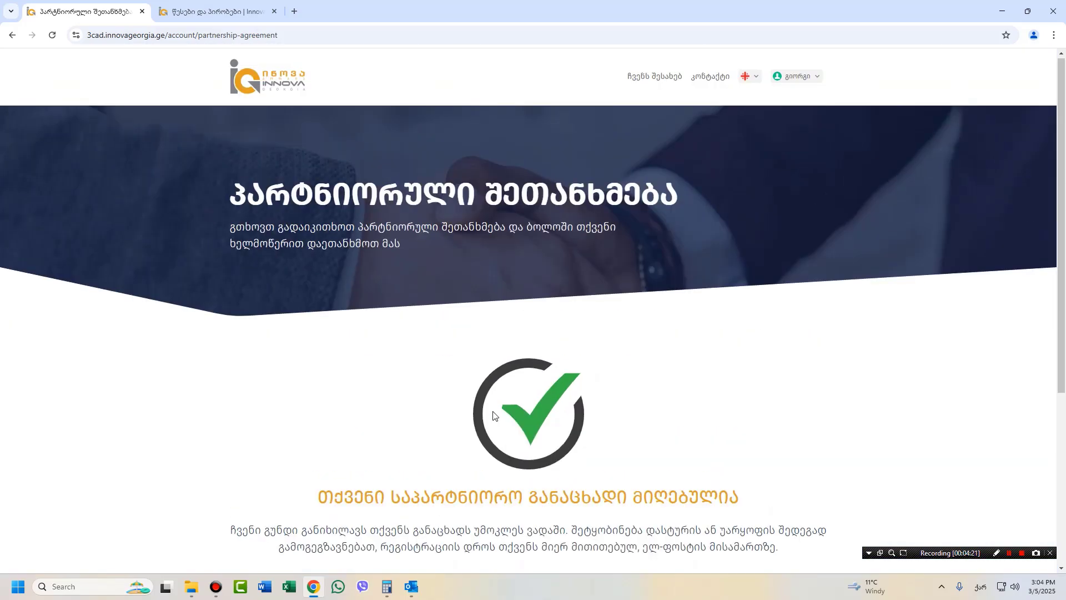
pyautogui.scroll(-2, 494, 416)
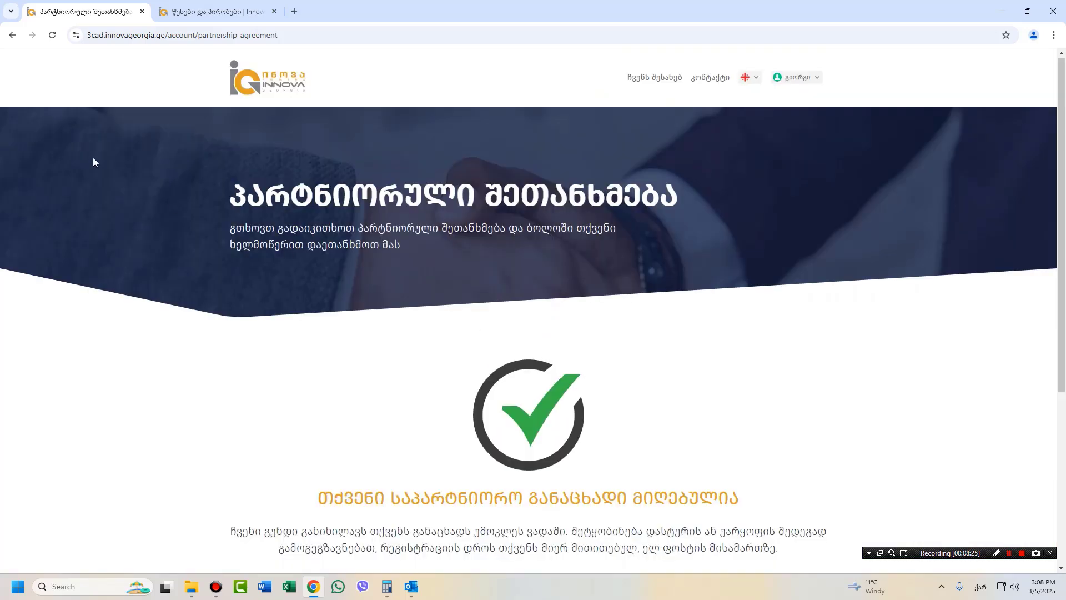
# Reload the agreement page, then go to Dashboard from the account menu to see the 400₾ invoice.
pyautogui.click(51, 37)
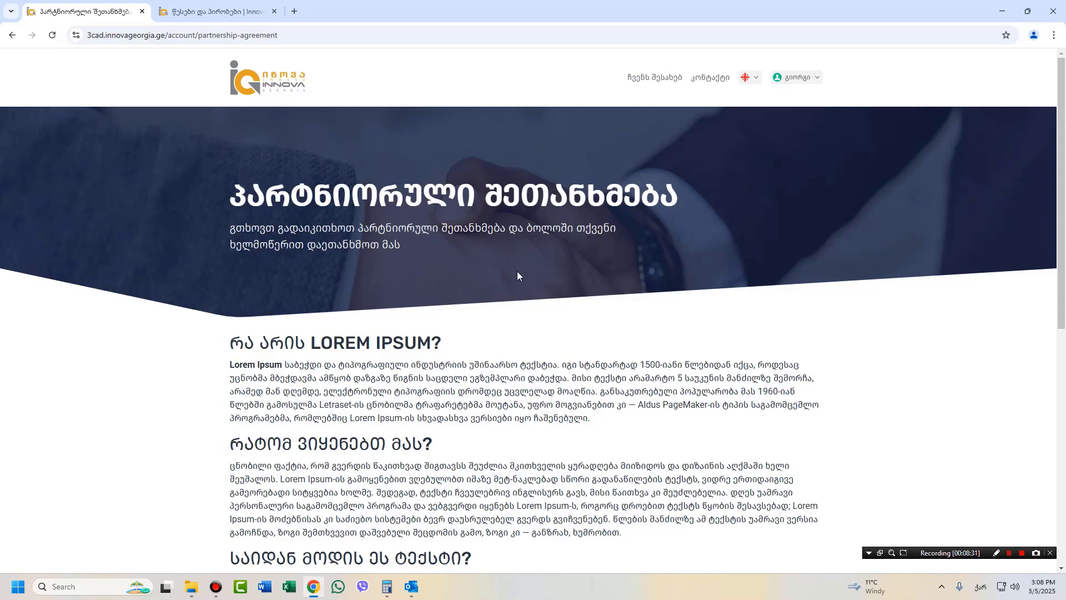
pyautogui.scroll(-8, 375, 288)
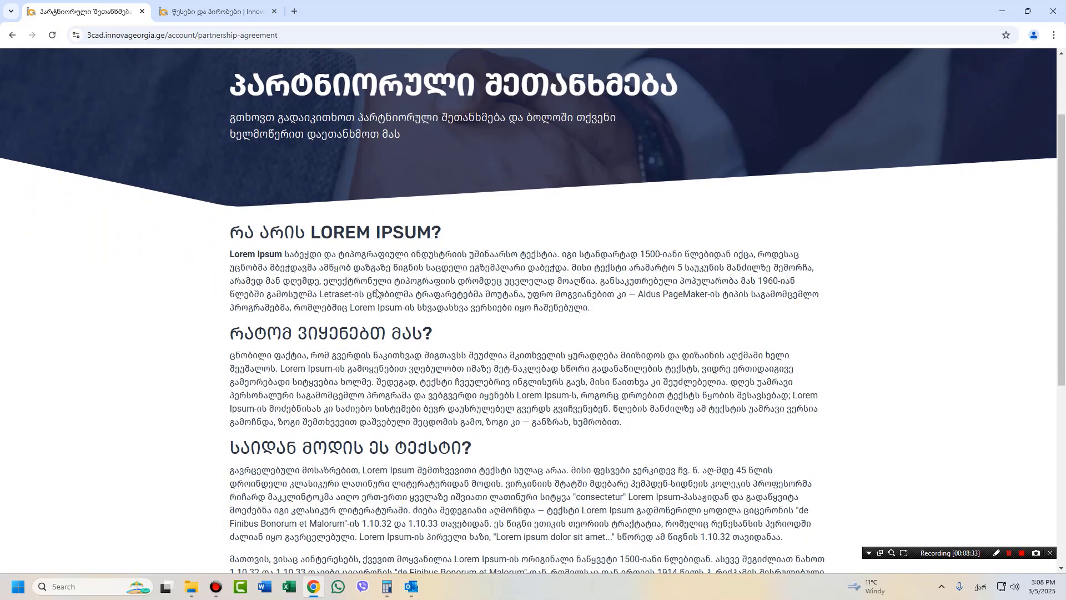
pyautogui.scroll(8, 375, 301)
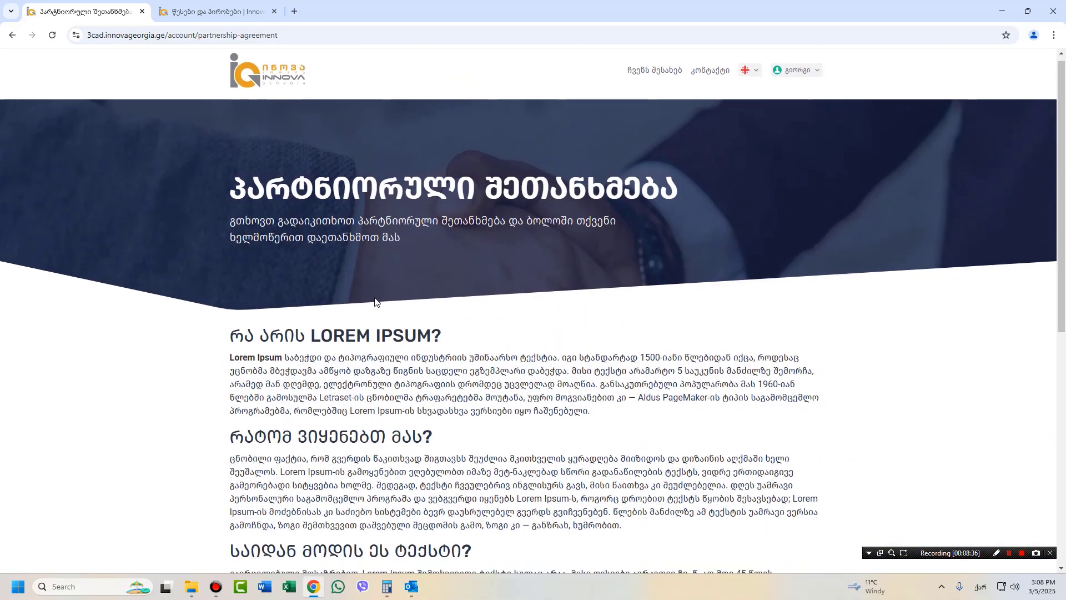
pyautogui.scroll(-8, 375, 300)
pyautogui.scroll(8, 374, 303)
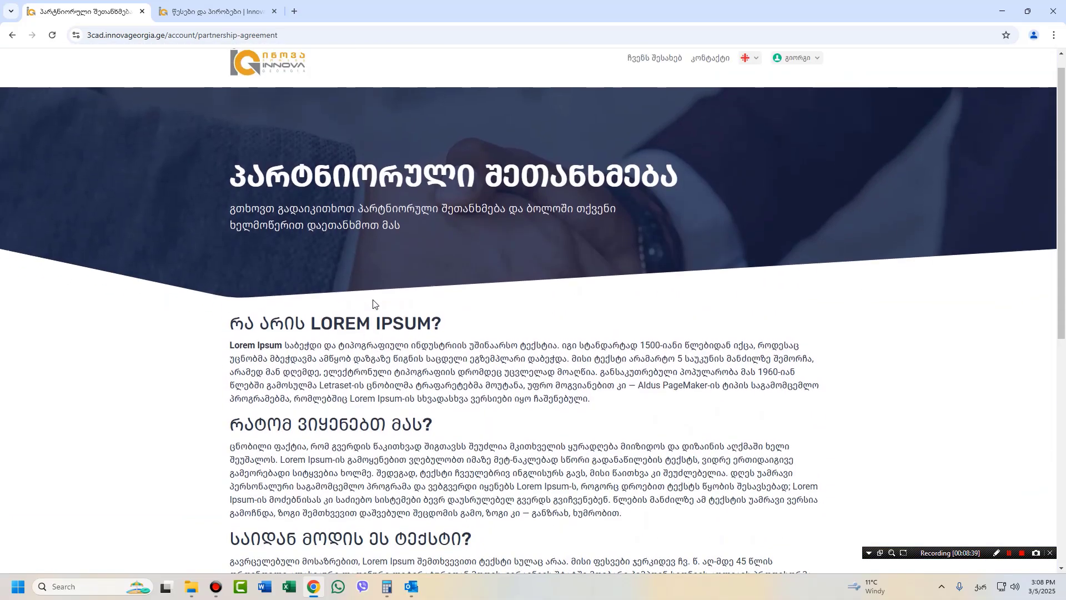
pyautogui.click(787, 83)
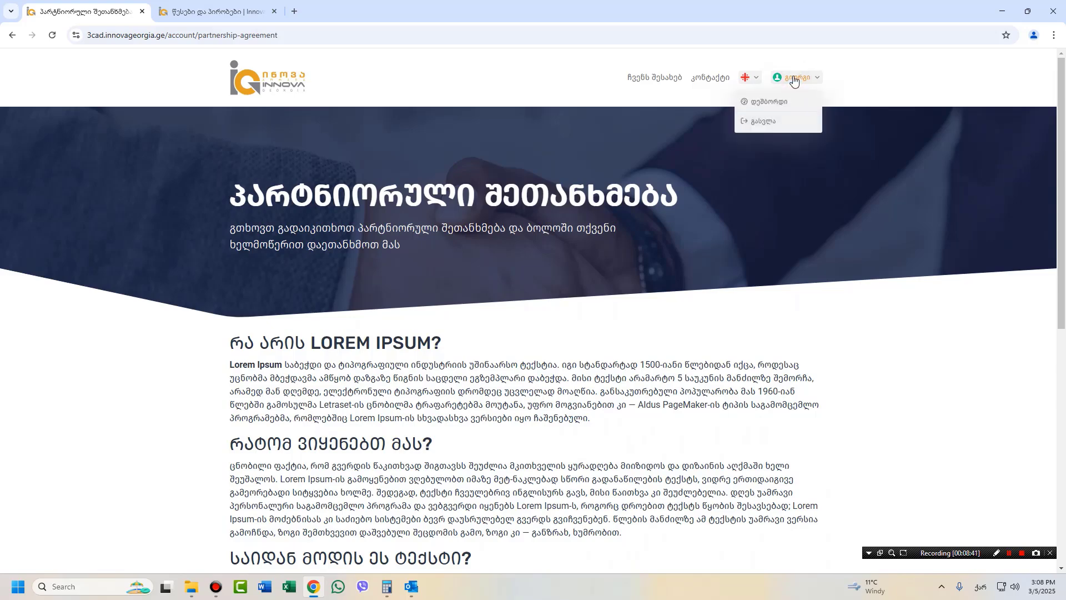
pyautogui.click(767, 108)
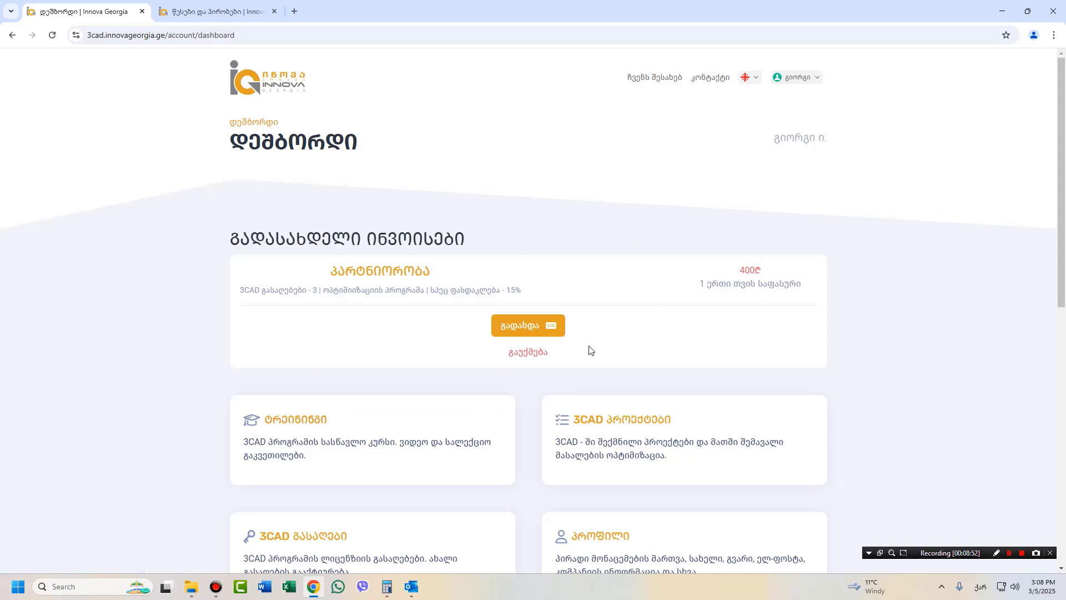
# Start paying the 400.00 GEL invoice by card on TBC Payments, then go back to the dashboard.
pyautogui.click(522, 329)
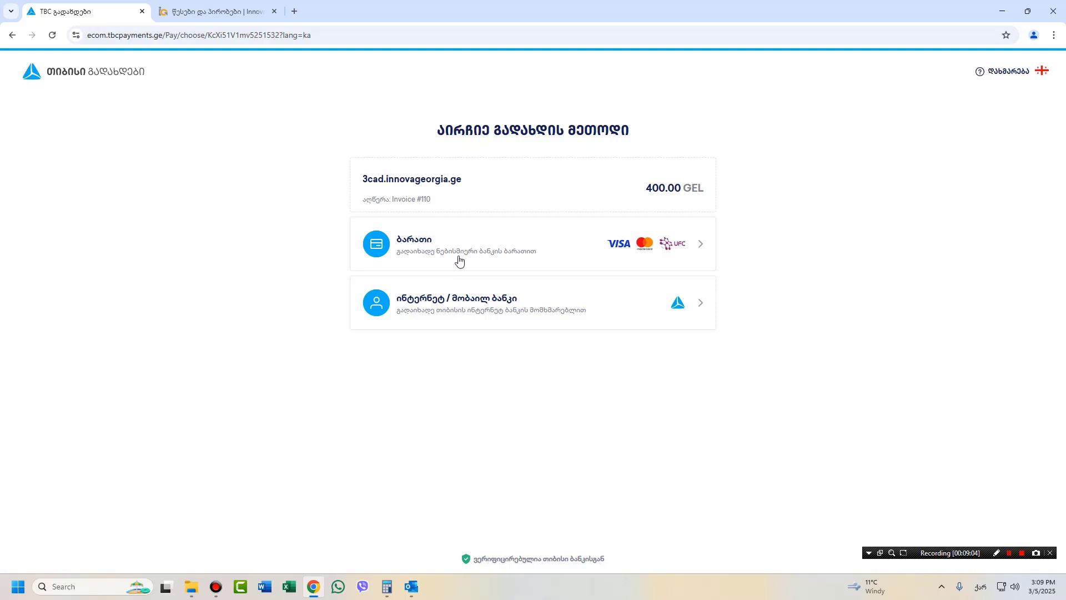
pyautogui.click(418, 249)
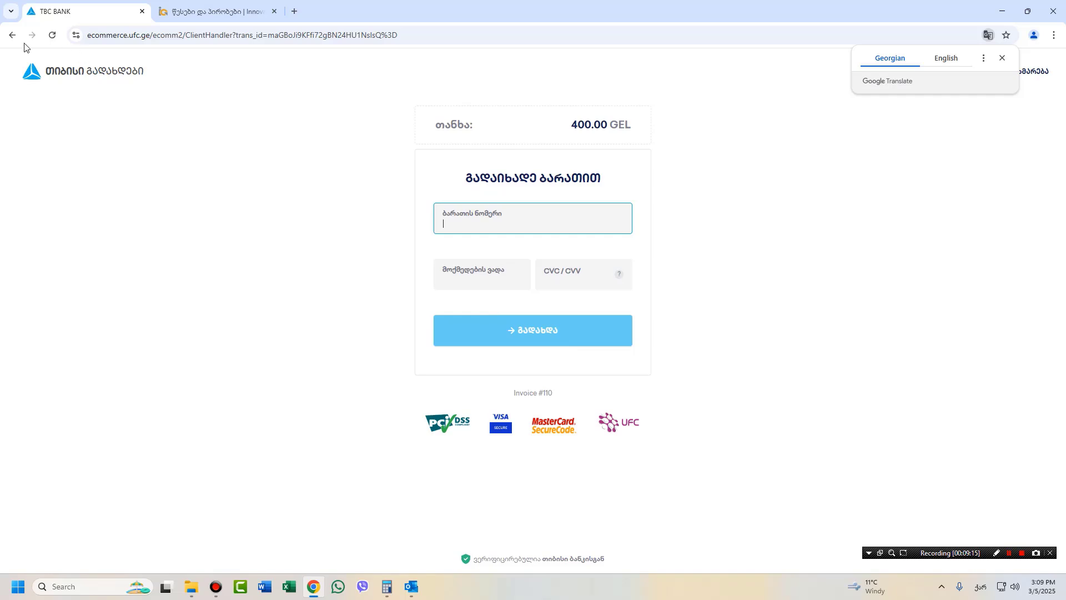
pyautogui.click(12, 35)
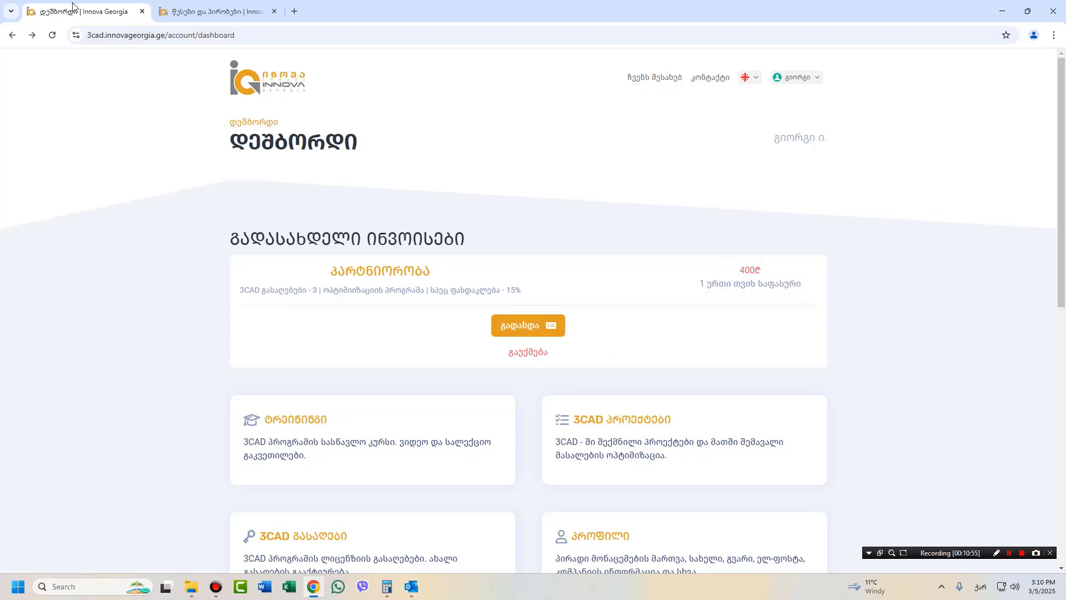
# Refresh the dashboard to clear the invoice and open the 3CAD Keys list of three keys.
pyautogui.click(50, 38)
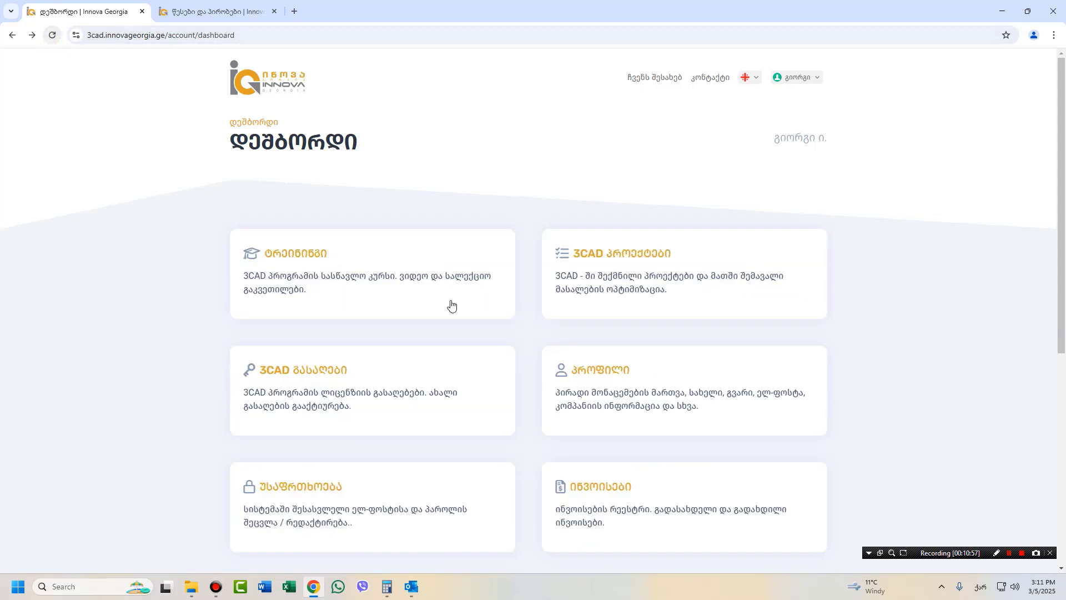
pyautogui.scroll(-2, 617, 228)
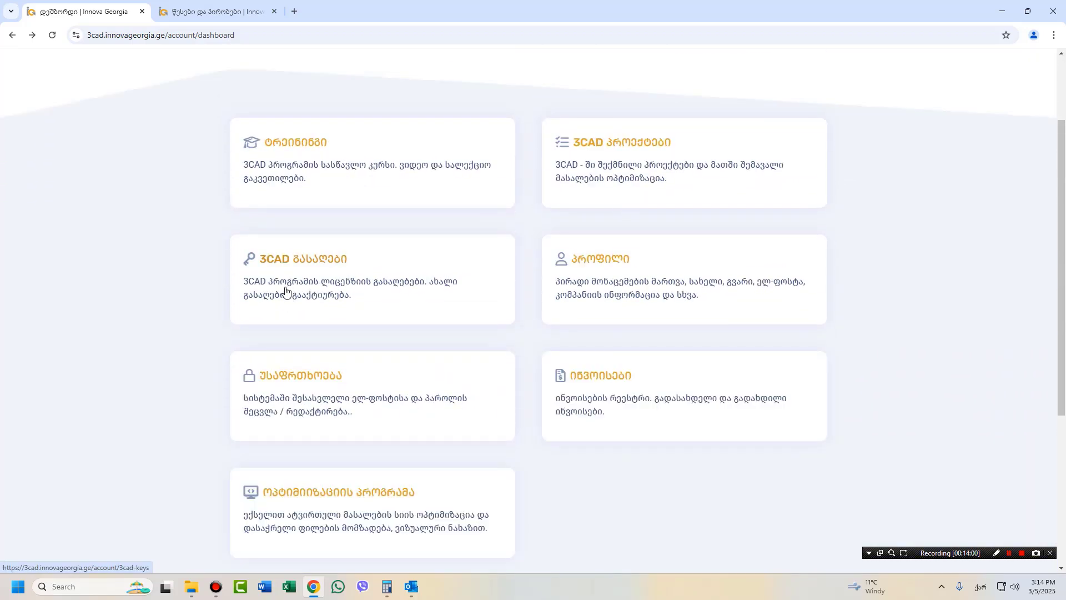
pyautogui.click(285, 290)
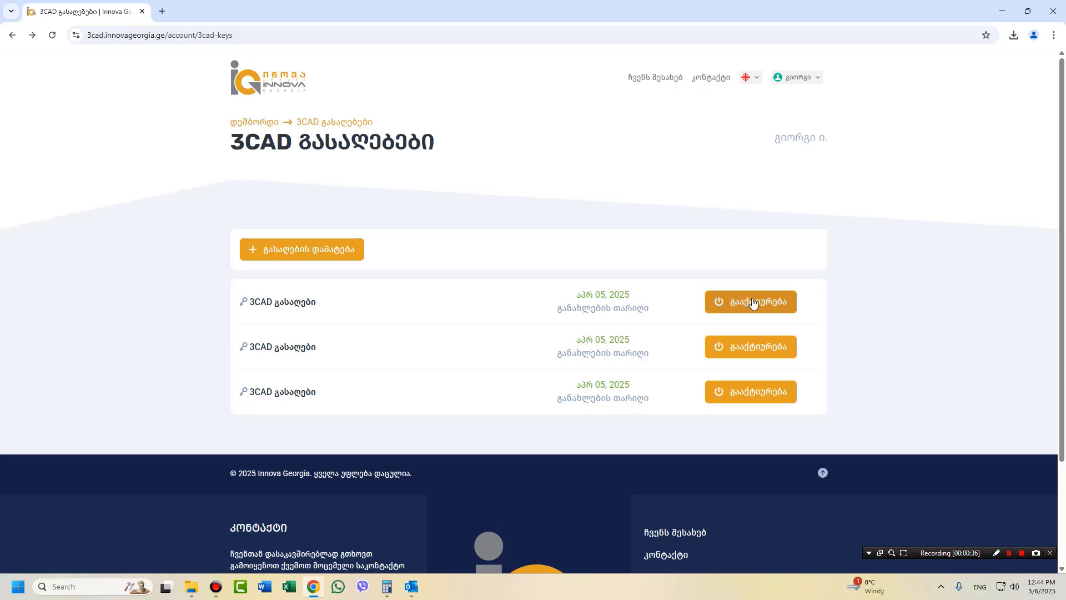
# Open the activation guide for the first 3CAD key and scroll through its installation step.
pyautogui.click(753, 302)
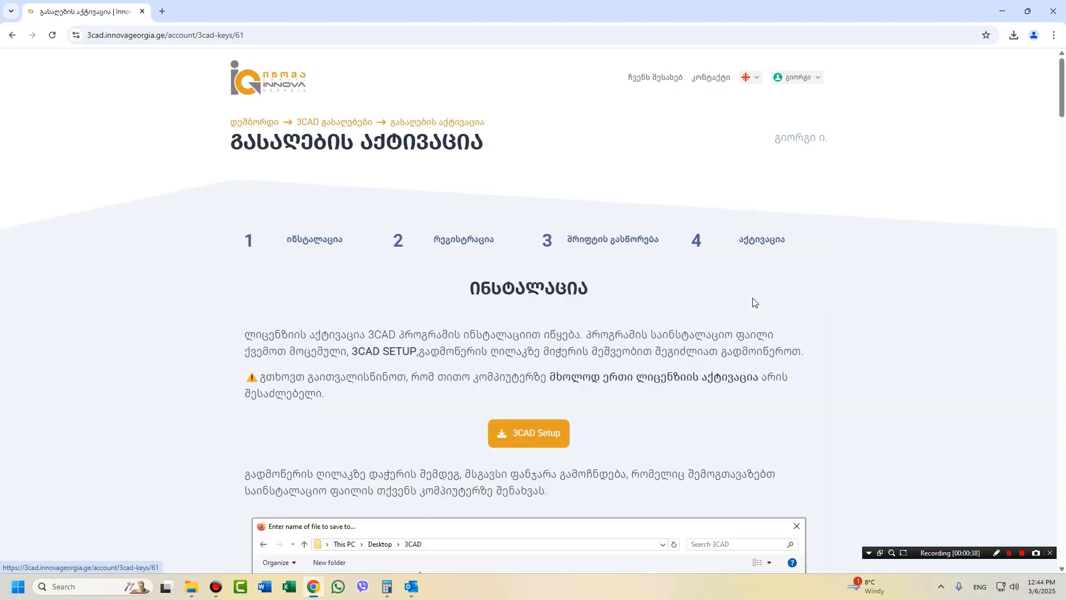
pyautogui.scroll(-5, 339, 305)
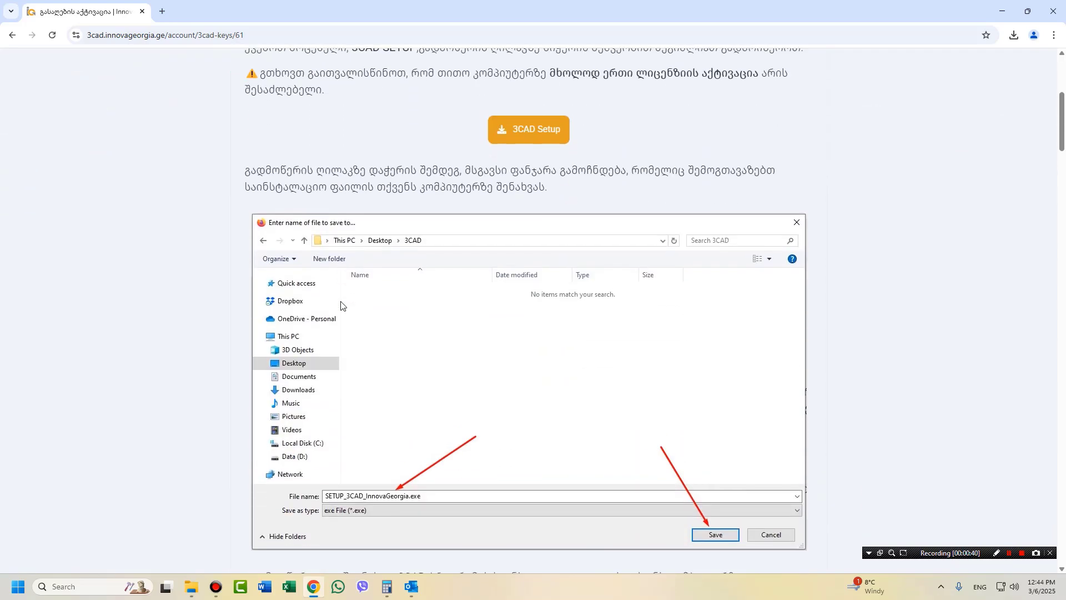
pyautogui.scroll(5, 340, 304)
pyautogui.scroll(-3, 340, 305)
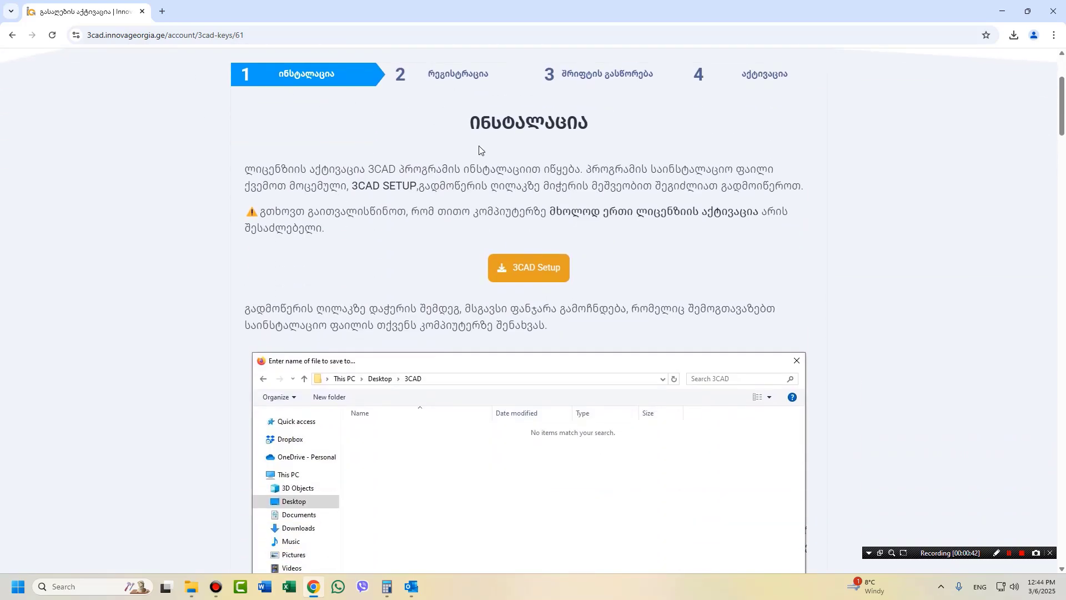
pyautogui.scroll(-3, 440, 274)
pyautogui.scroll(-4, 440, 272)
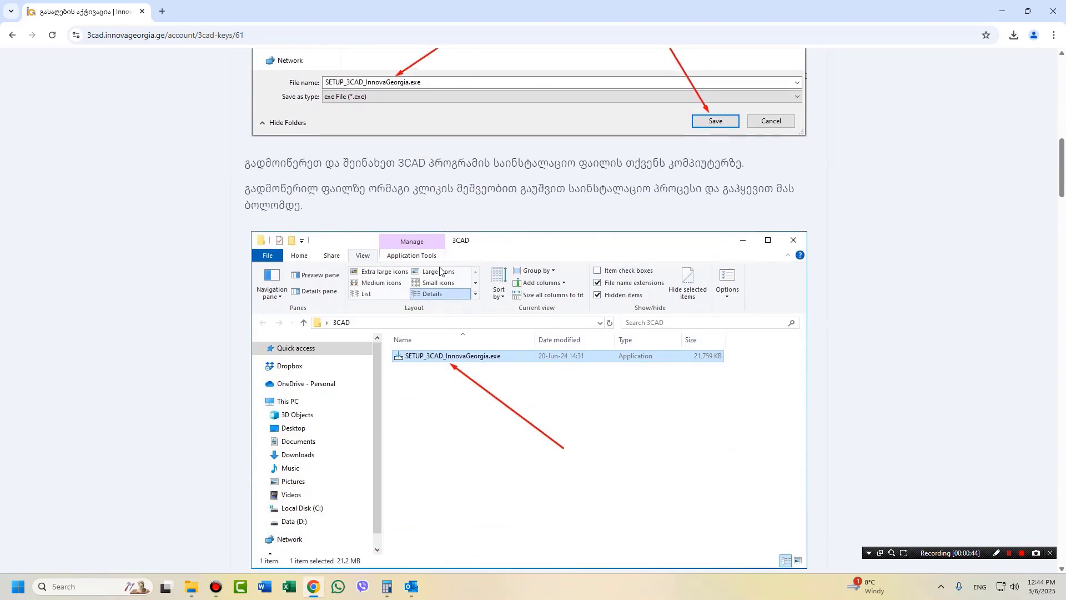
pyautogui.scroll(13, 440, 272)
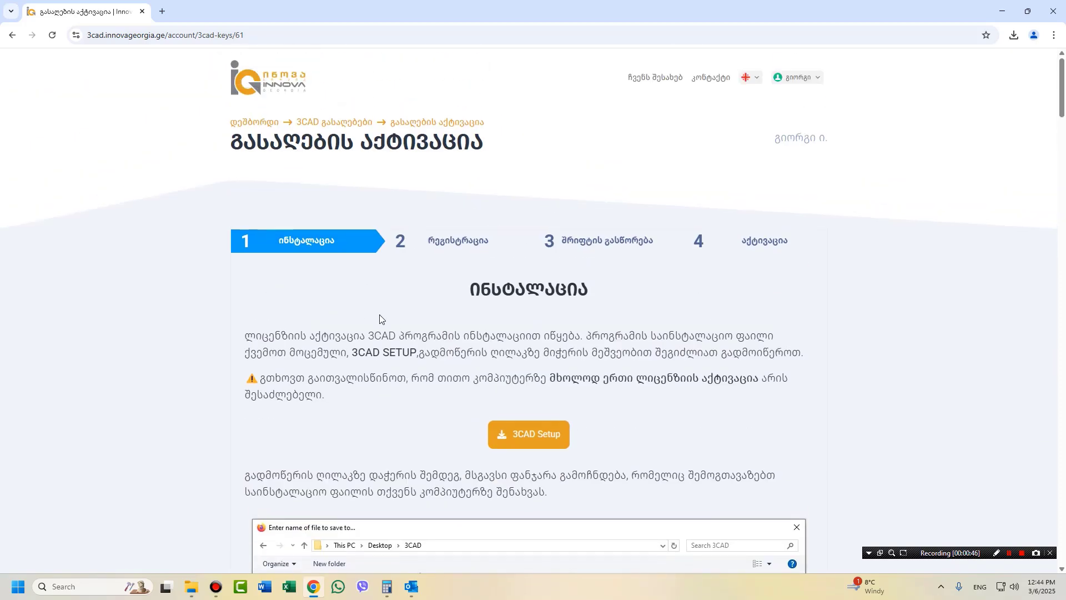
pyautogui.scroll(-2, 430, 322)
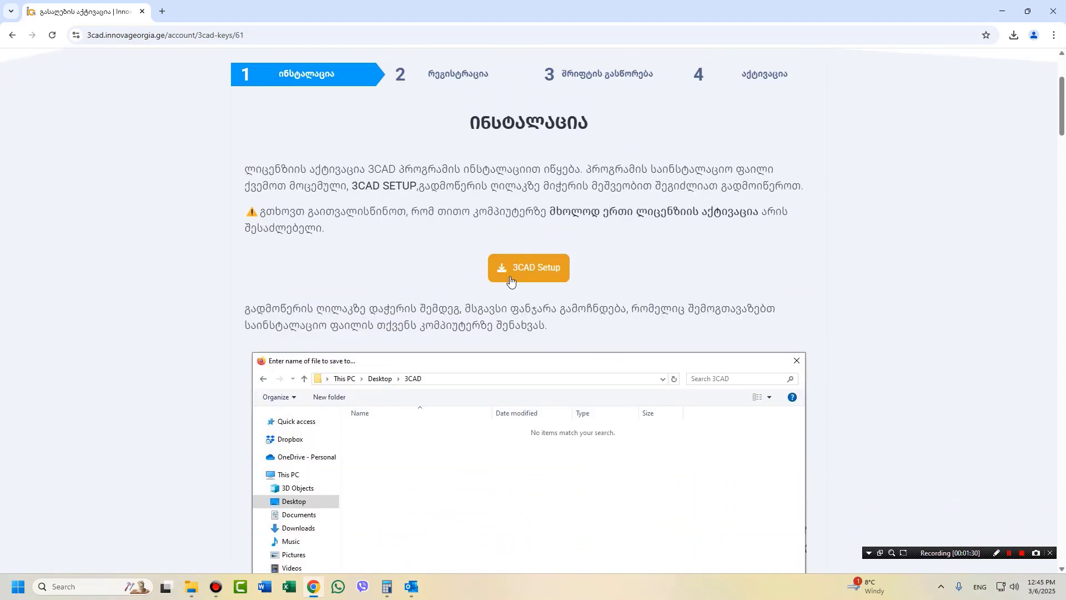
# Download SETUP_3CAD_InnovaGeorgia.exe, keeping it despite Chrome's suspicious-file warning, and confirm it finished.
pyautogui.click(519, 272)
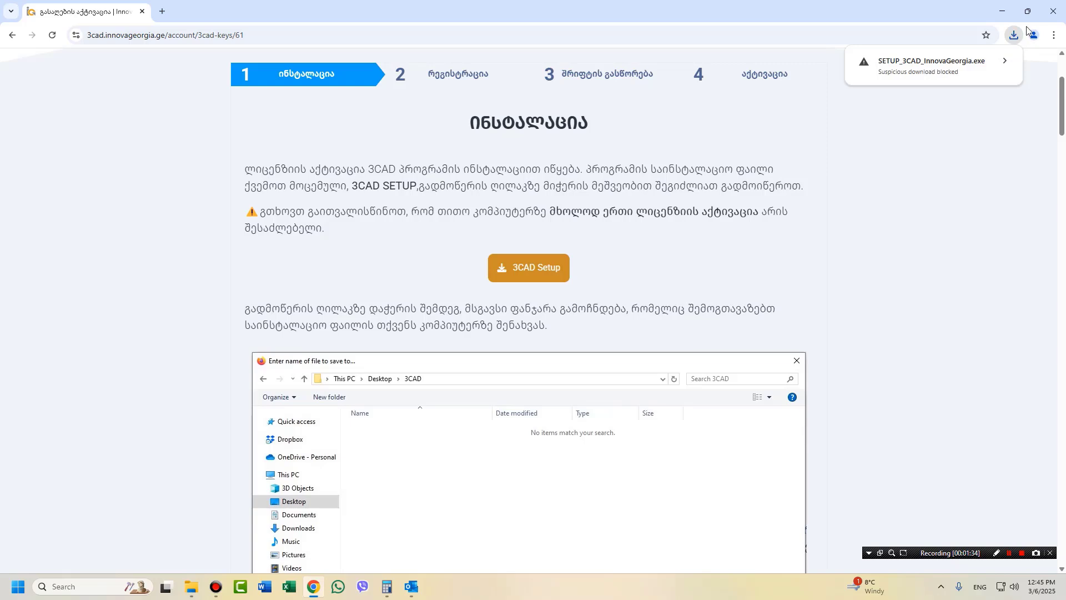
pyautogui.click(1006, 65)
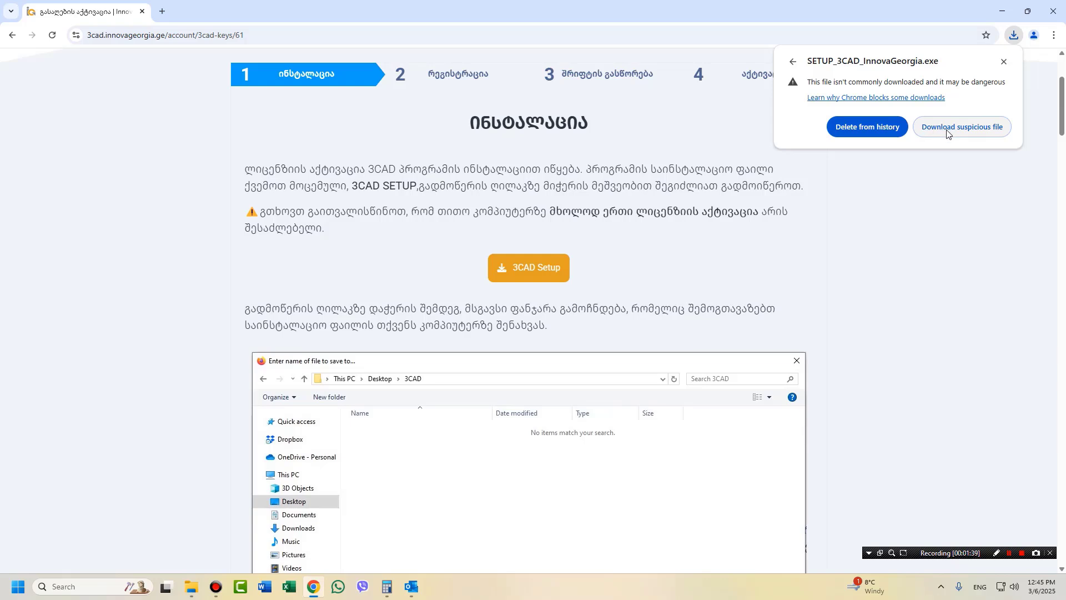
pyautogui.click(946, 127)
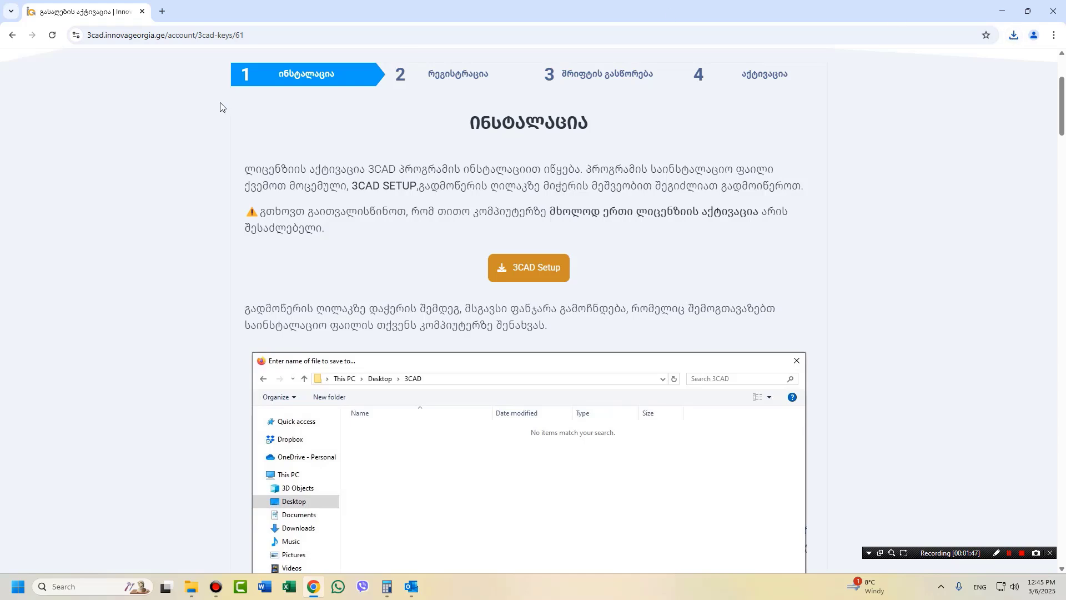
pyautogui.click(1012, 36)
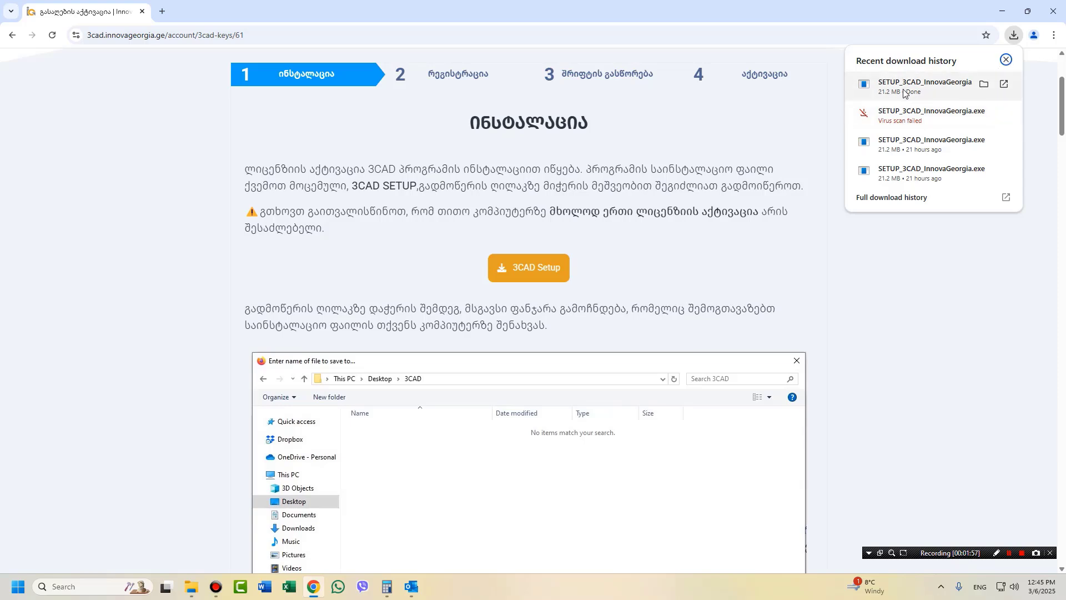
pyautogui.click(881, 246)
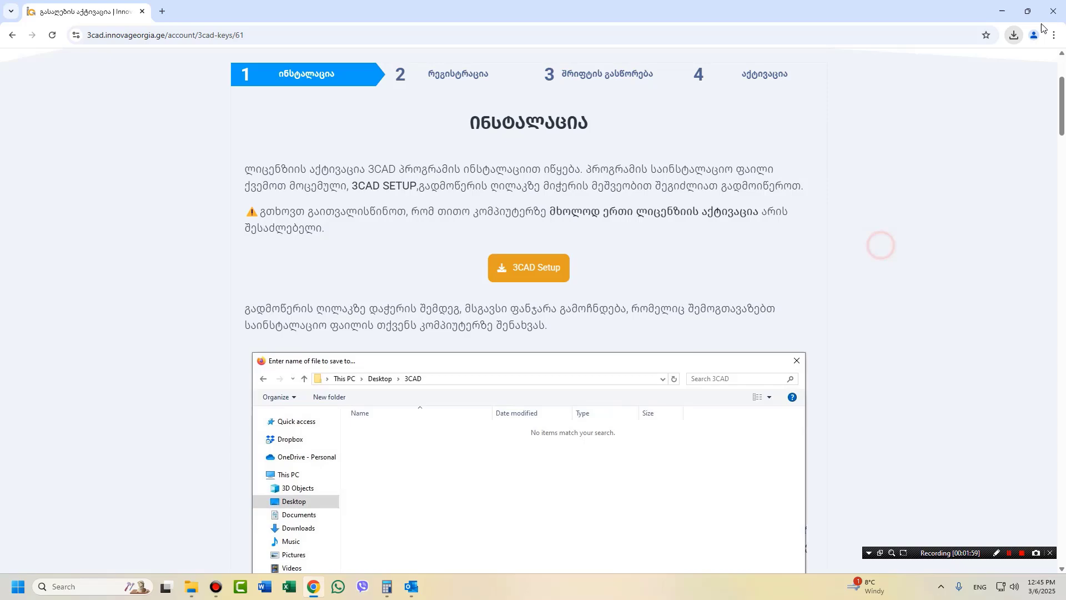
# Move SETUP_3CAD_InnovaGeorgia from the Downloads folder onto the desktop, close Explorer, and launch it.
pyautogui.click(1005, 12)
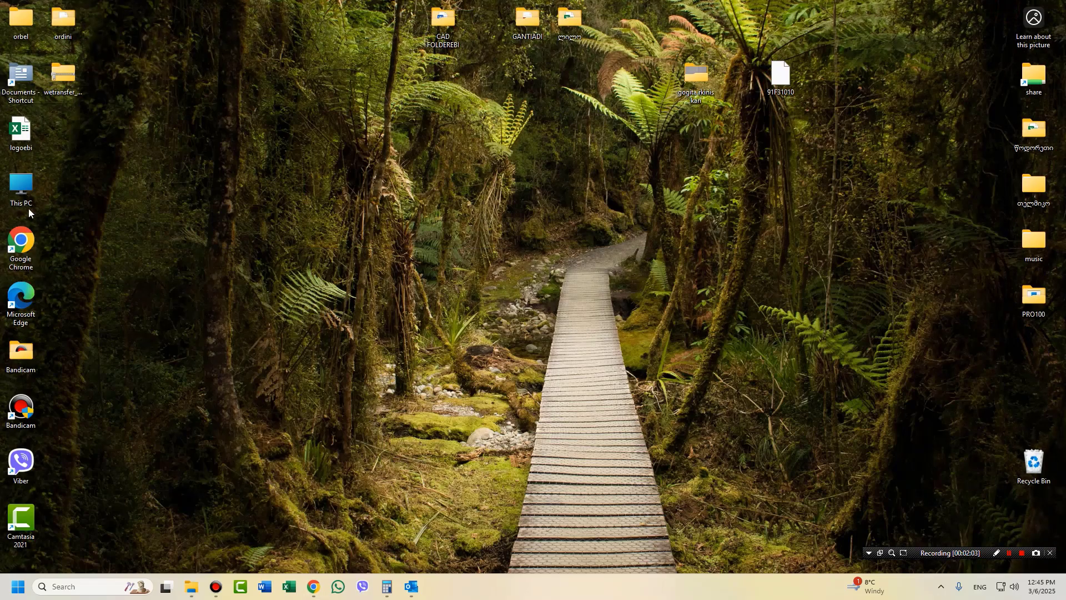
pyautogui.doubleClick(14, 181)
pyautogui.click(358, 157)
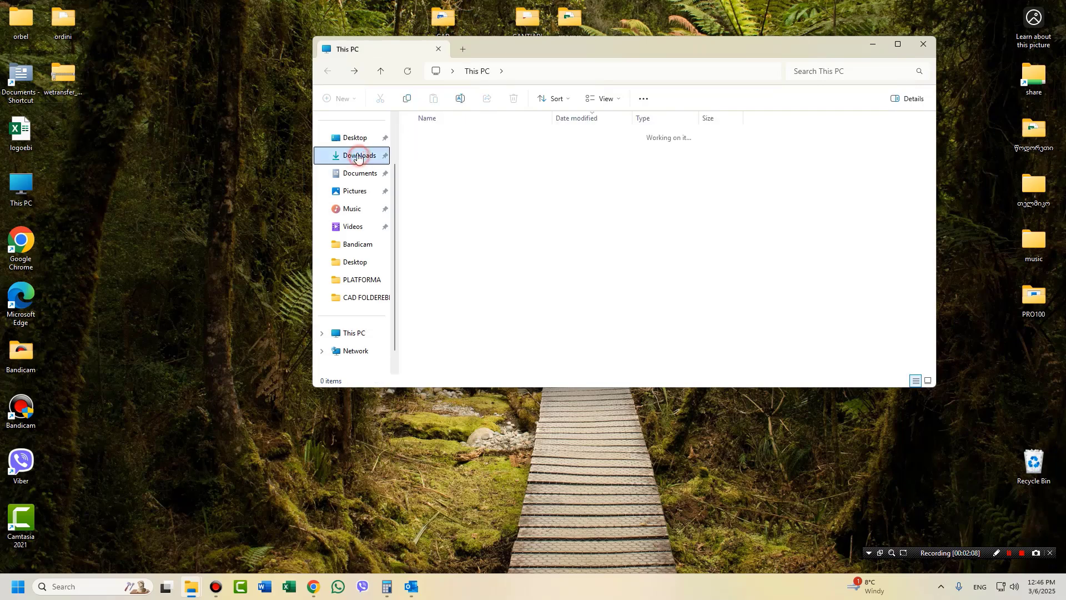
pyautogui.moveTo(465, 150); pyautogui.dragTo(175, 244)
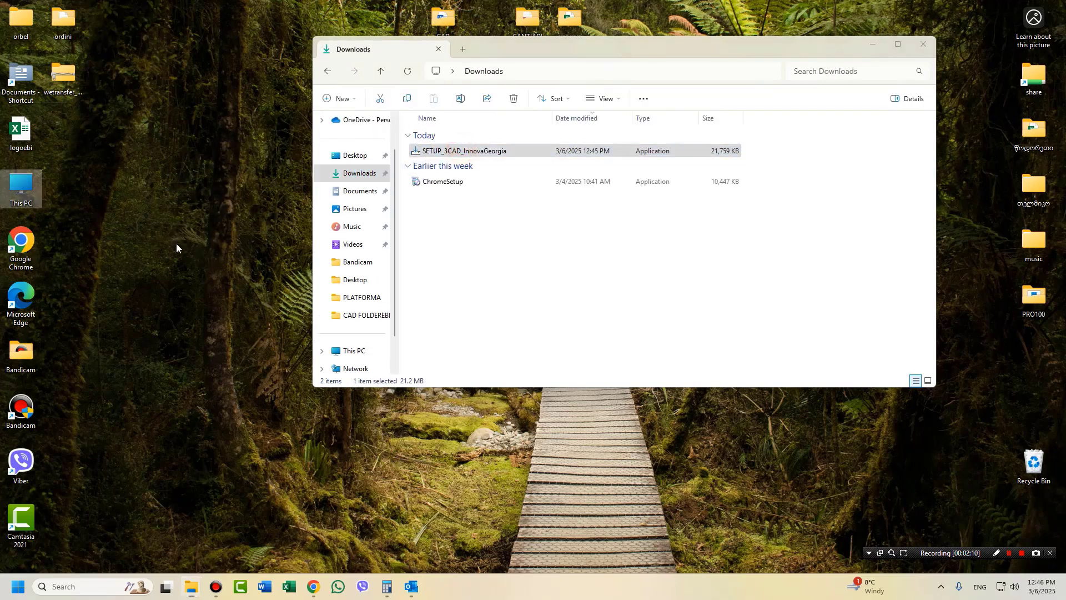
pyautogui.click(923, 45)
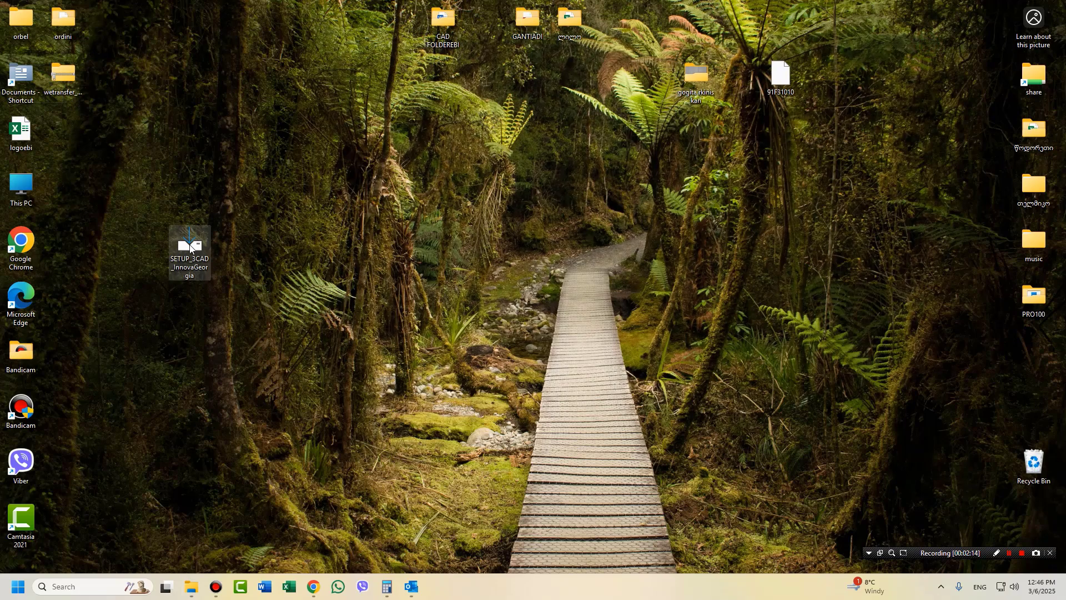
pyautogui.doubleClick(190, 247)
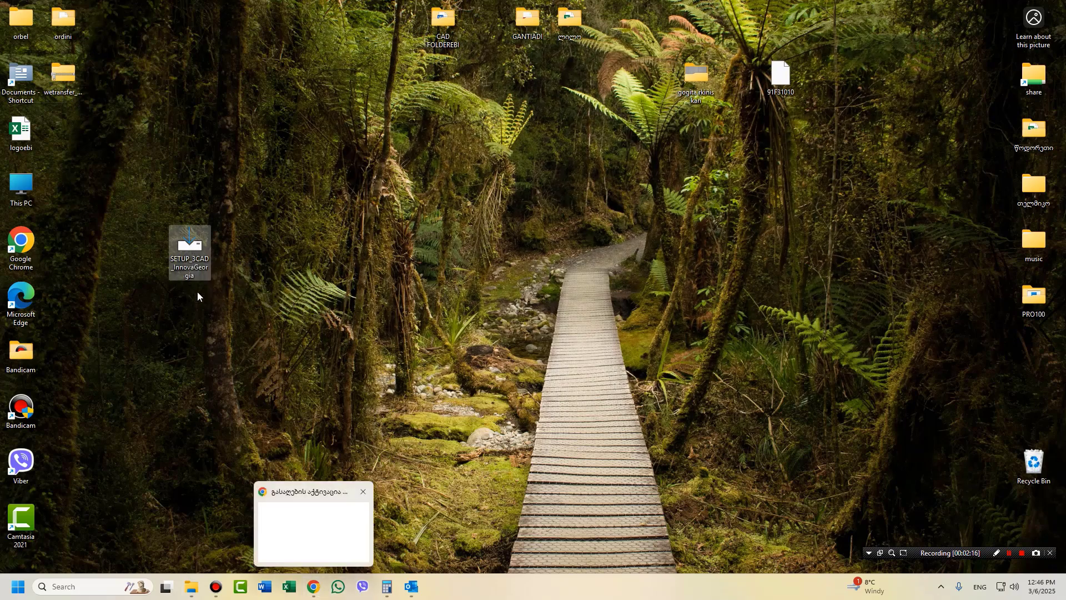
pyautogui.moveTo(184, 237); pyautogui.dragTo(100, 182)
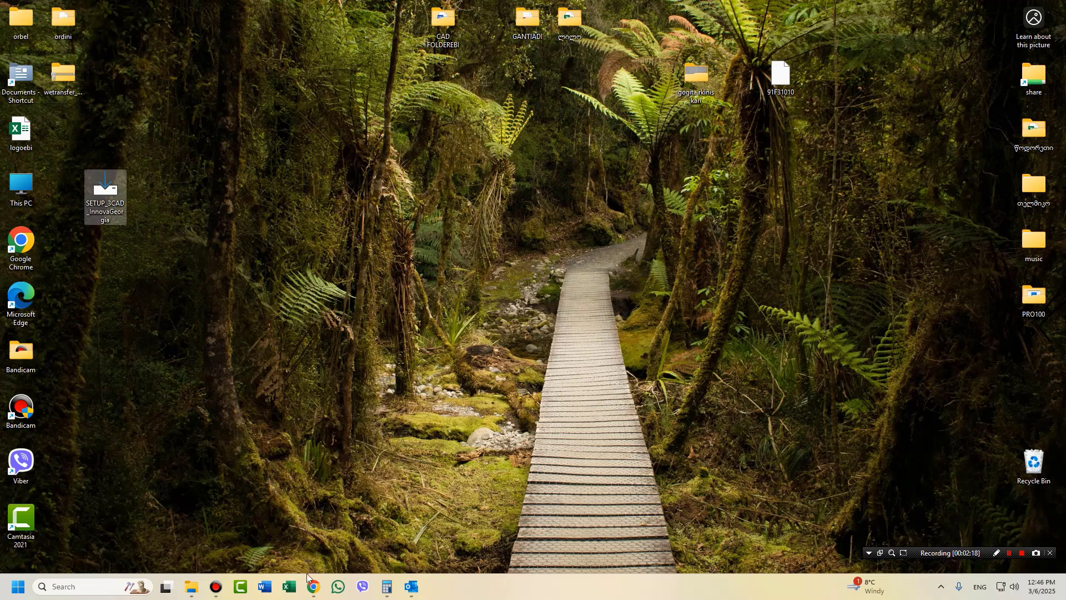
# Bring the 3CAD installation guide back in a smaller window beside the desktop.
pyautogui.click(313, 586)
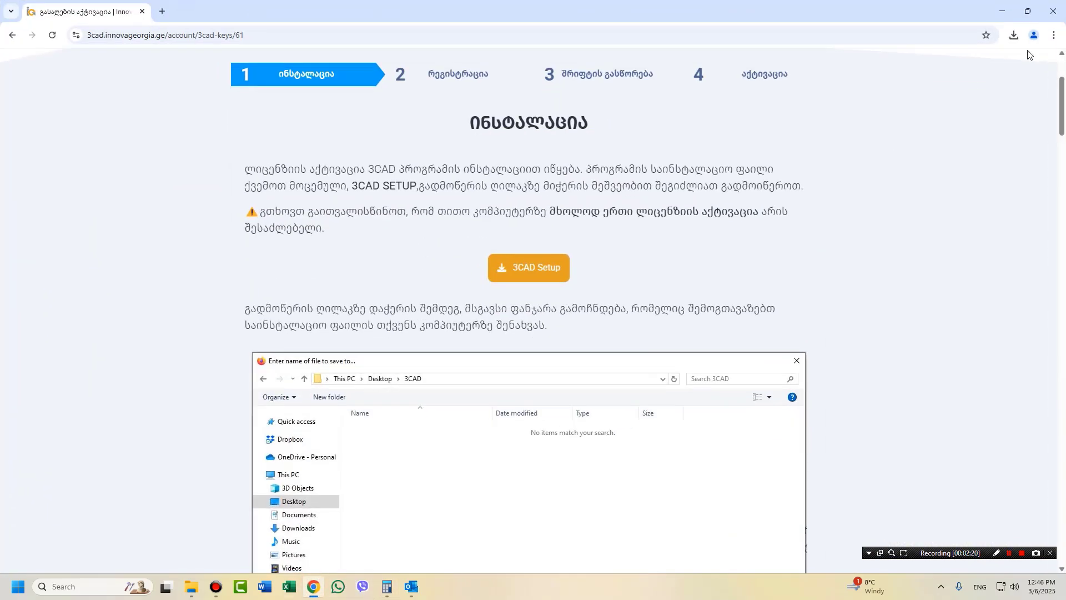
pyautogui.click(1027, 11)
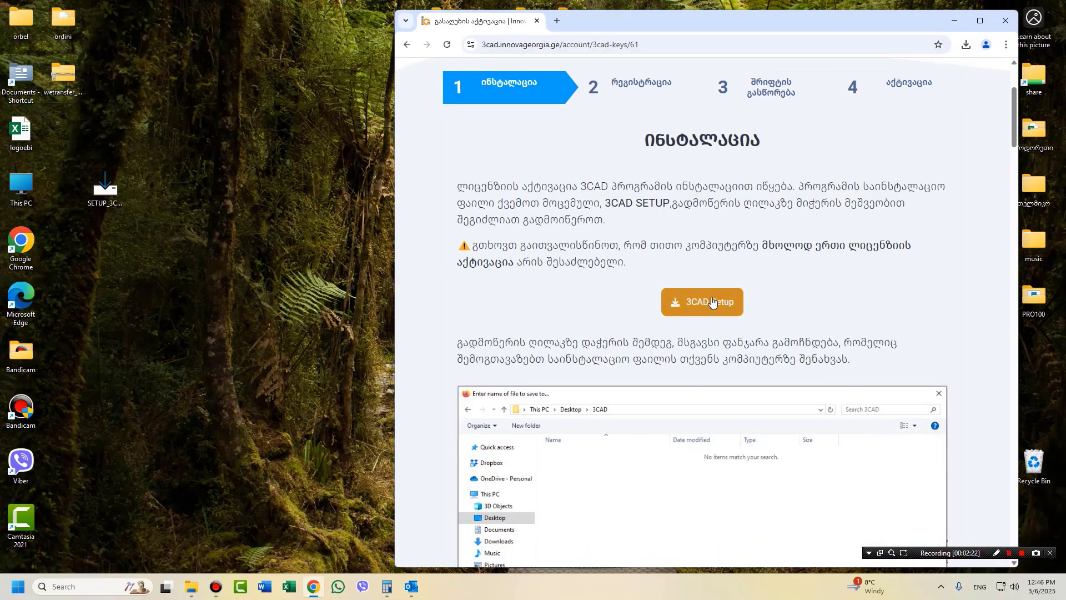
pyautogui.scroll(-10, 711, 301)
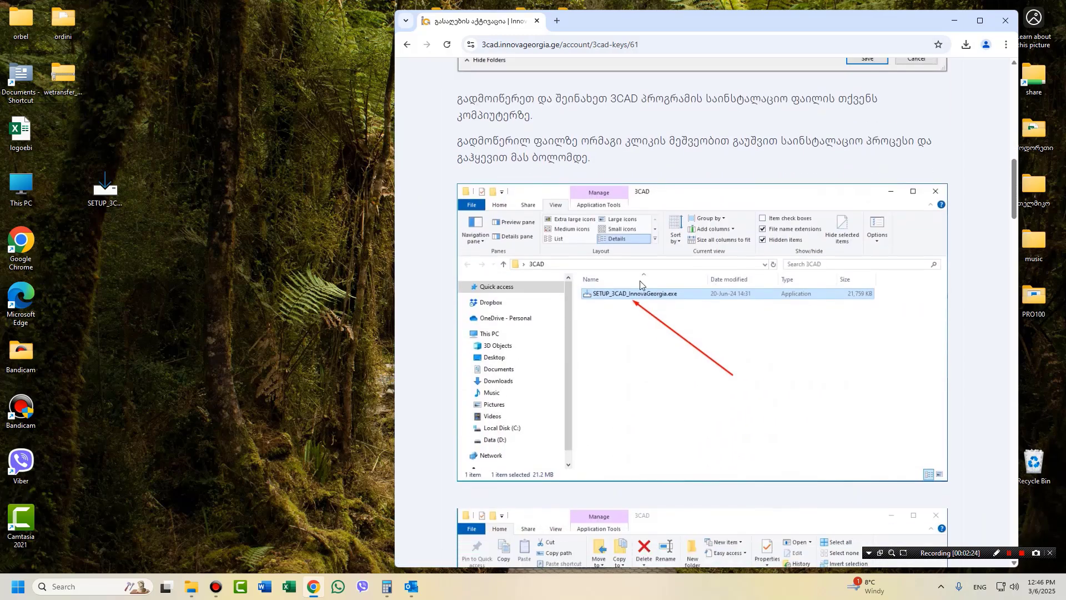
pyautogui.scroll(-4, 612, 321)
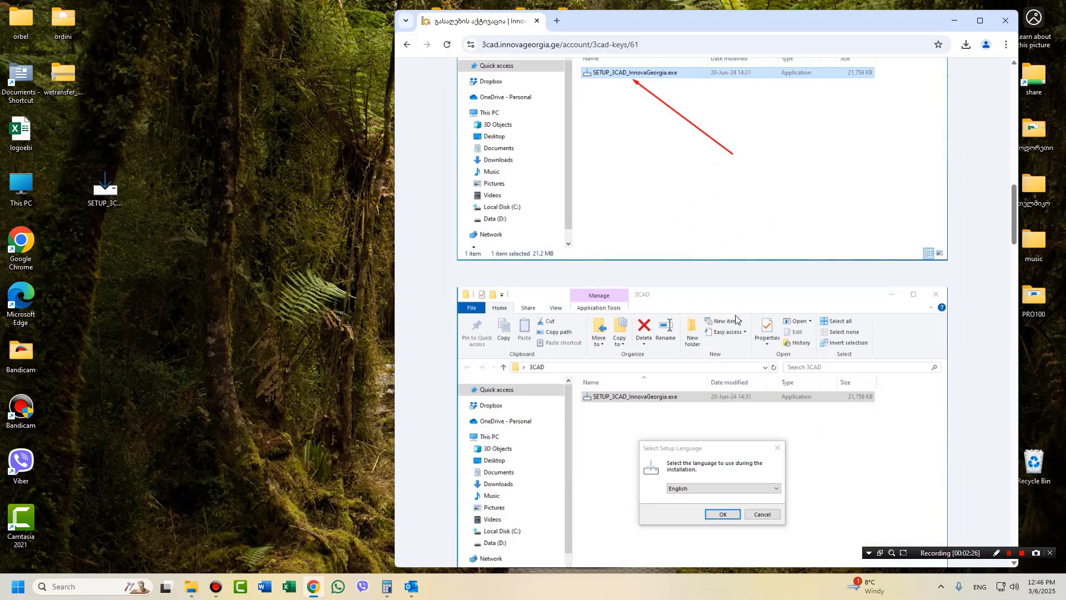
pyautogui.scroll(3, 612, 321)
# Run SETUP_3CAD from the desktop, choosing Run anyway past the SmartScreen warning.
pyautogui.click(103, 192)
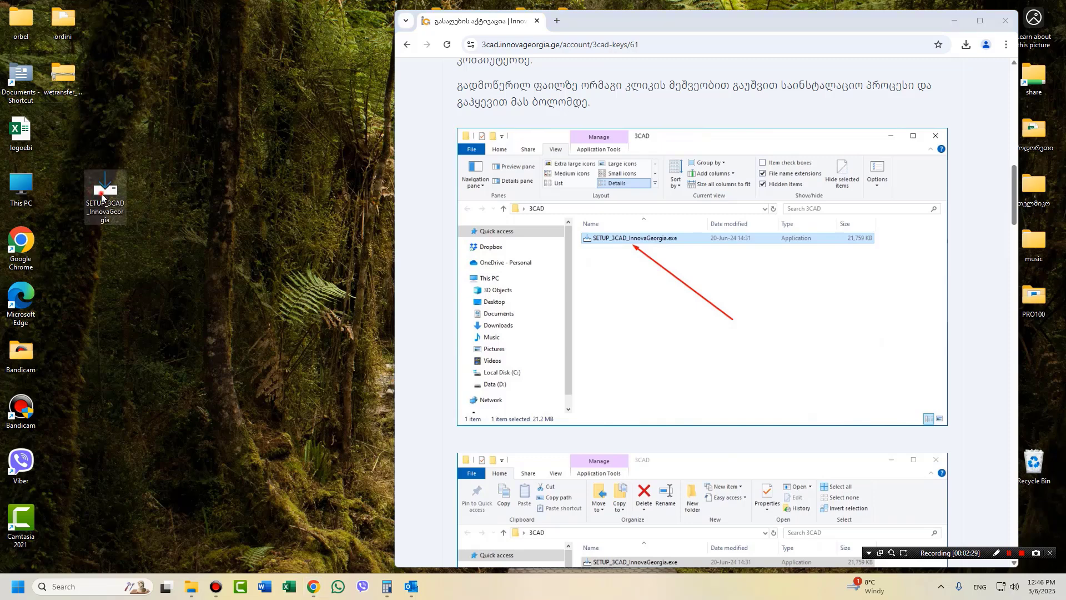
pyautogui.doubleClick(101, 193)
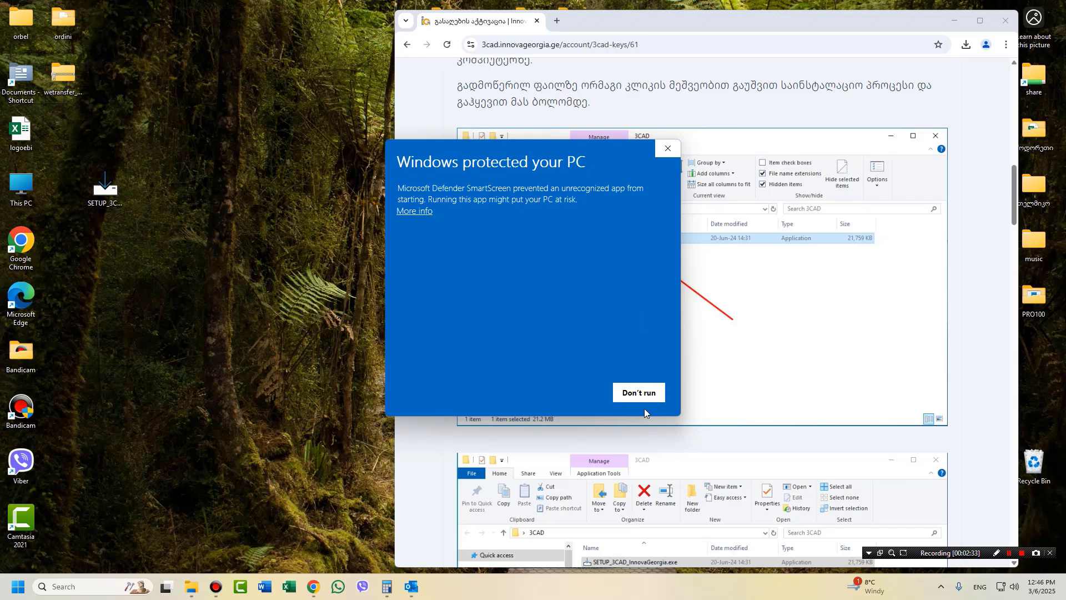
pyautogui.click(412, 212)
pyautogui.click(568, 394)
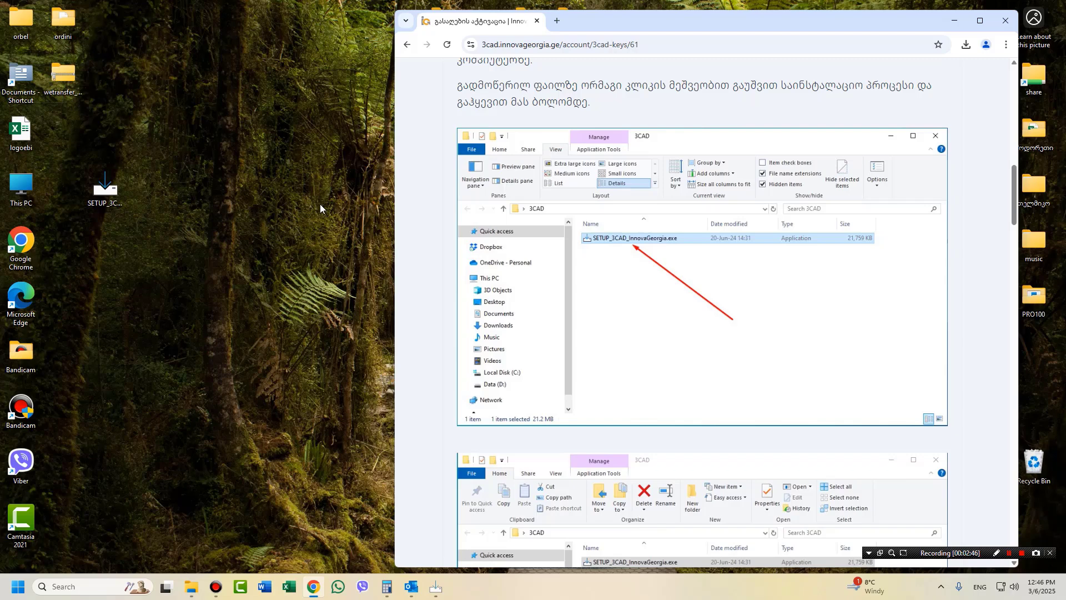
pyautogui.scroll(-4, 614, 321)
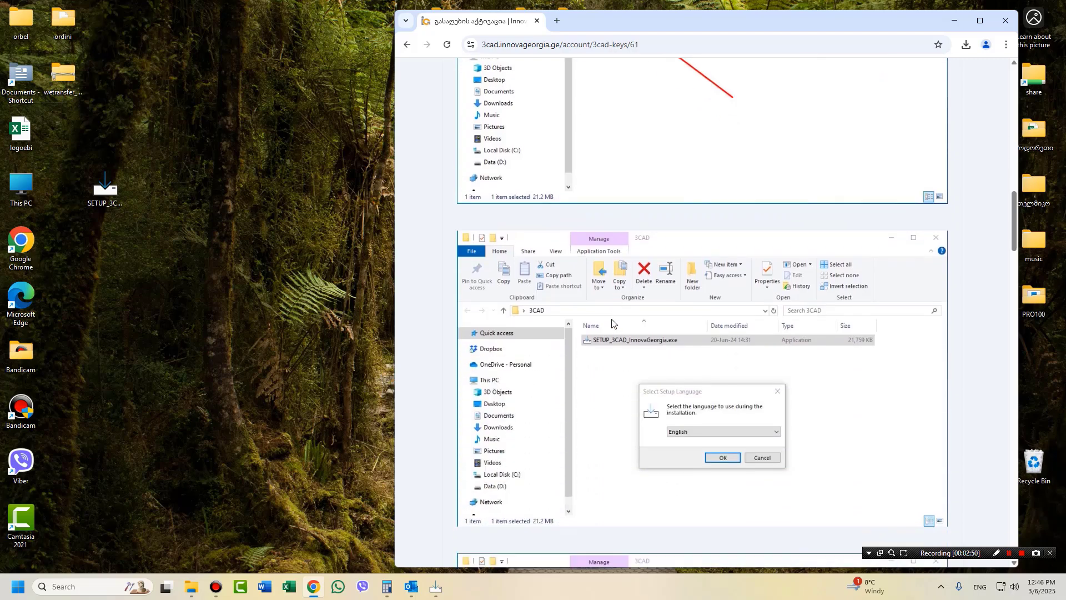
pyautogui.scroll(4, 612, 322)
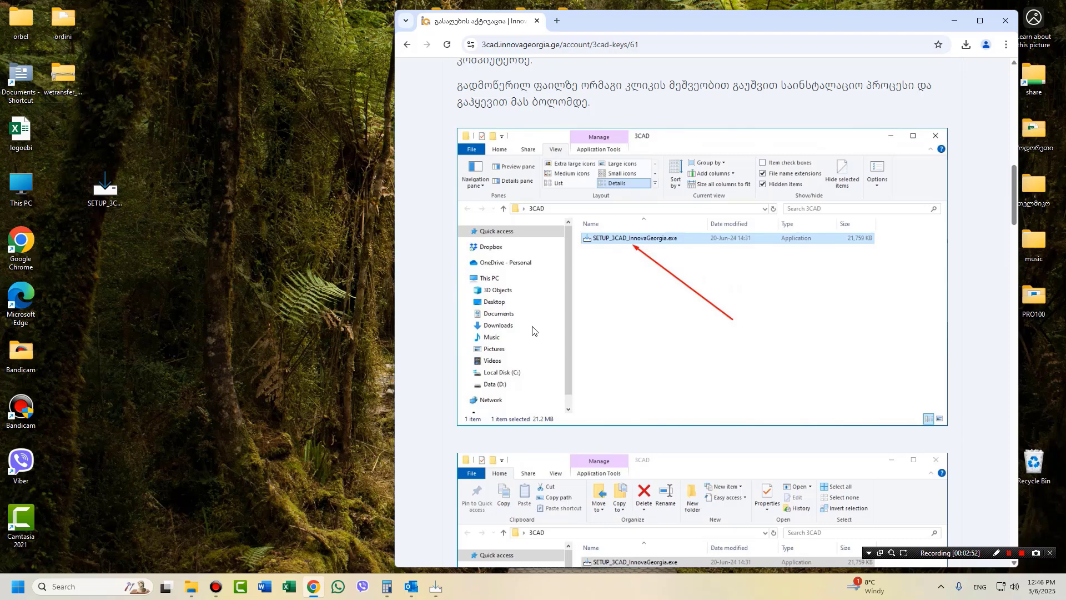
pyautogui.scroll(-5, 515, 343)
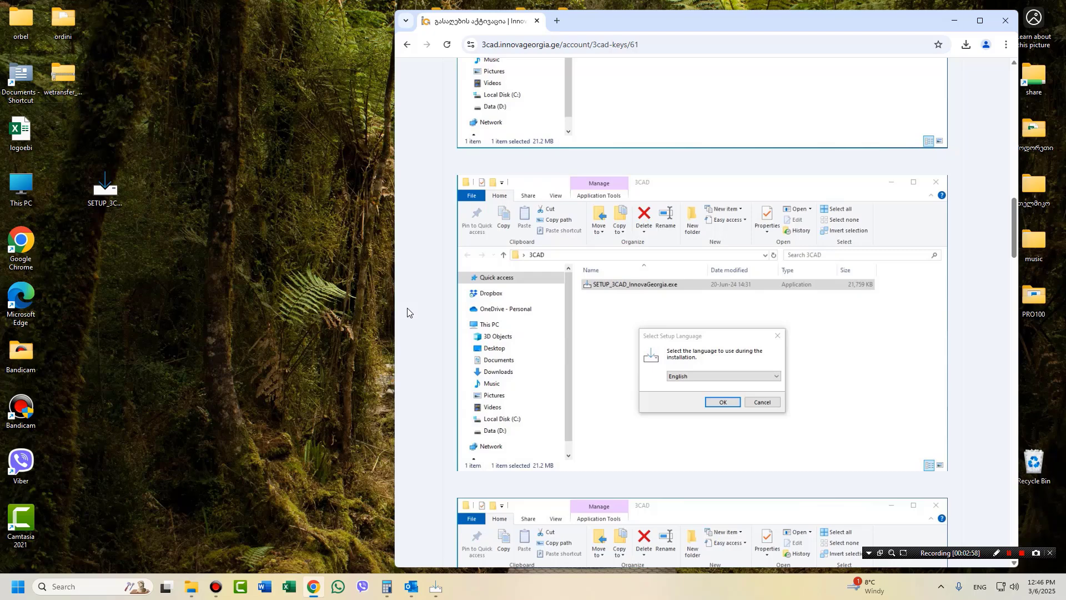
pyautogui.scroll(4, 407, 312)
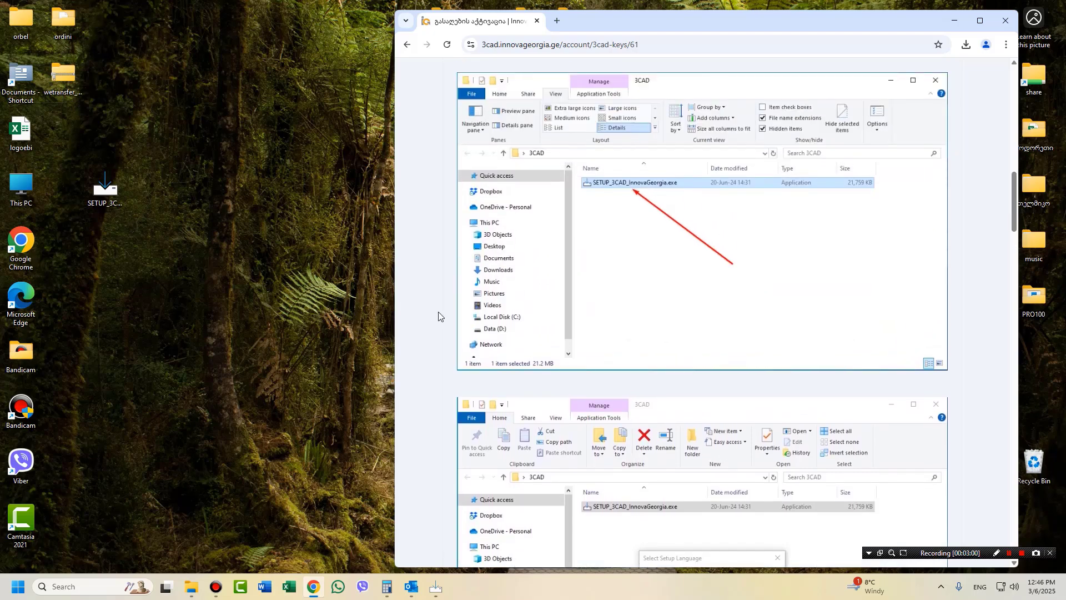
pyautogui.scroll(-3, 438, 315)
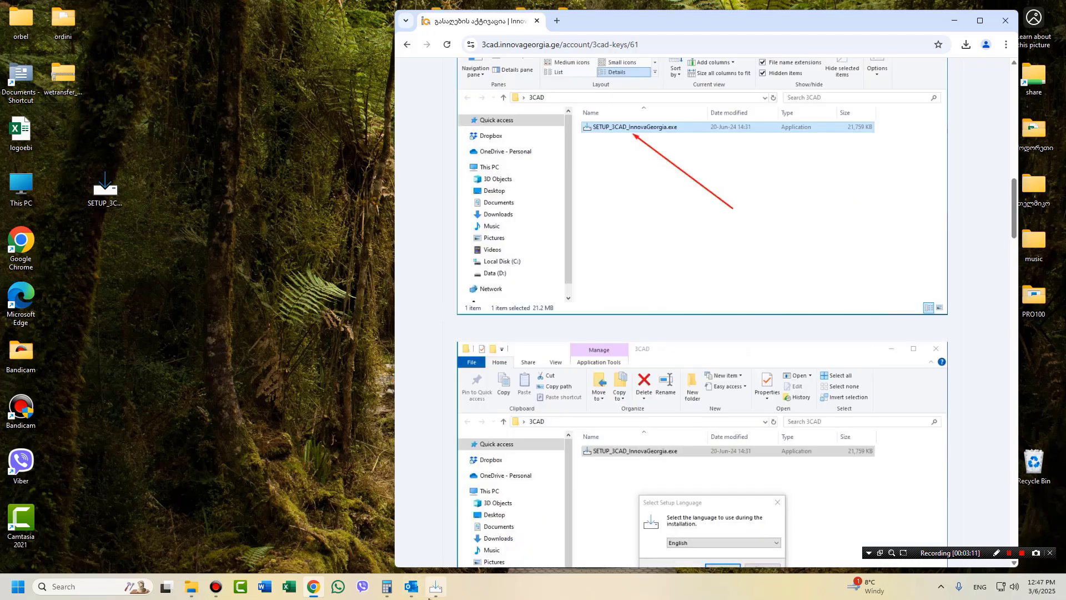
pyautogui.moveTo(435, 589)
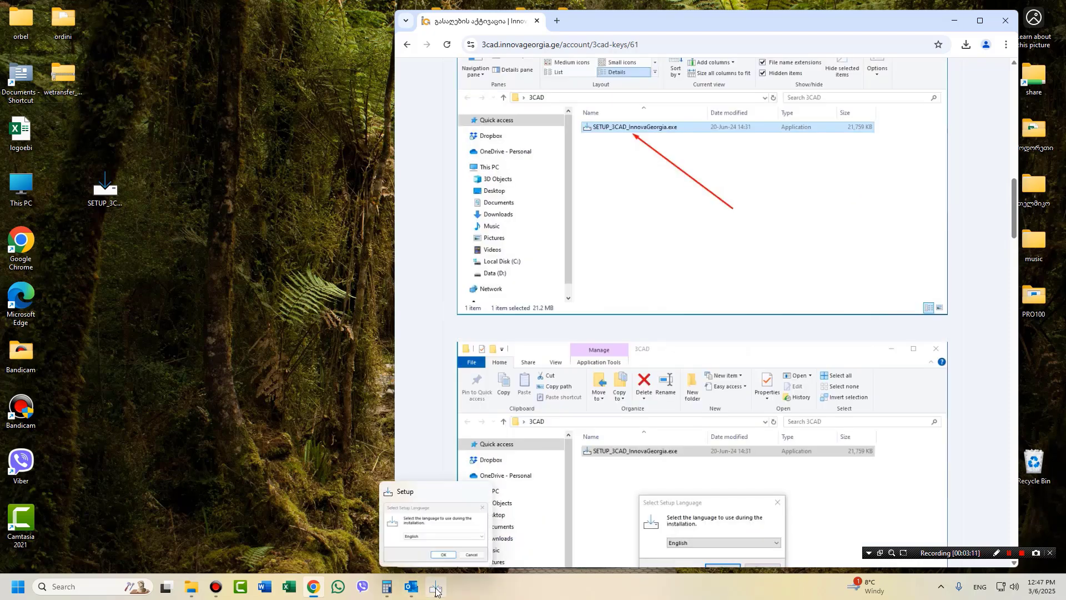
# Accept English as the setup language and place the wizard beside the guide.
pyautogui.click(437, 590)
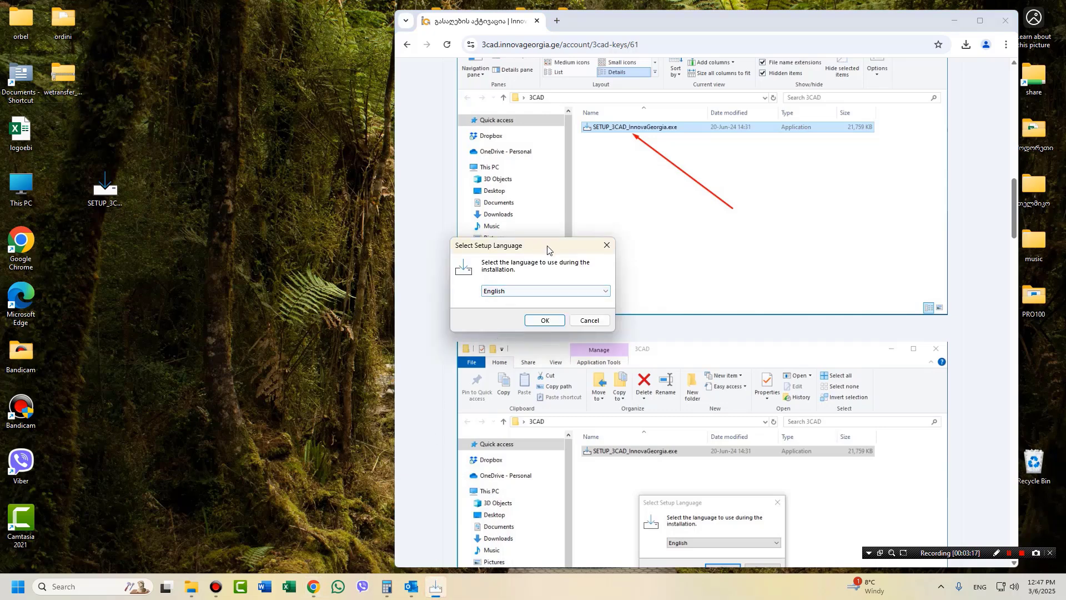
pyautogui.moveTo(547, 248); pyautogui.dragTo(254, 148)
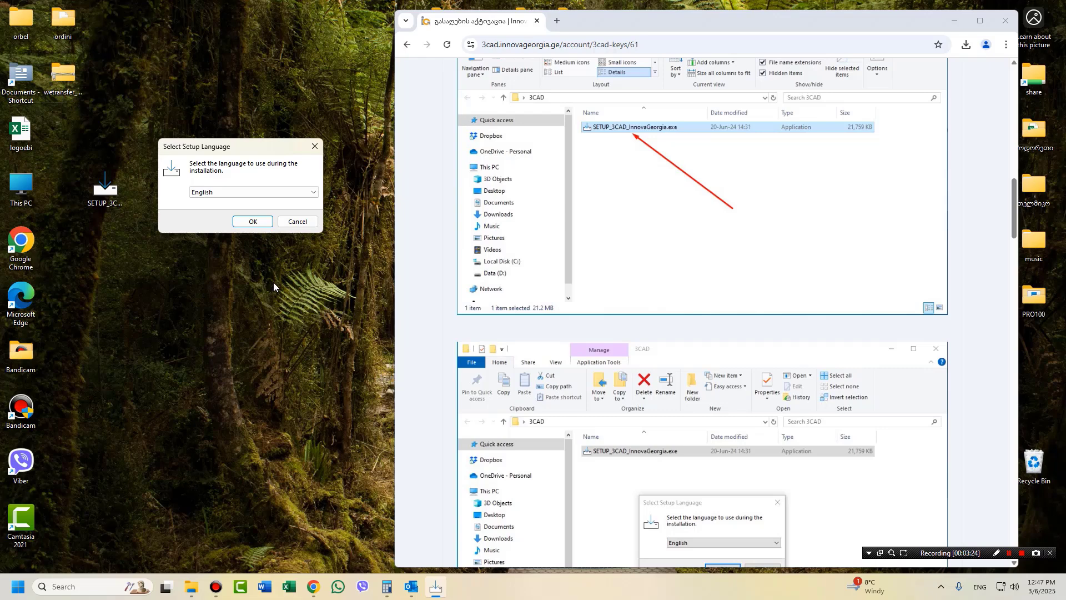
pyautogui.click(253, 221)
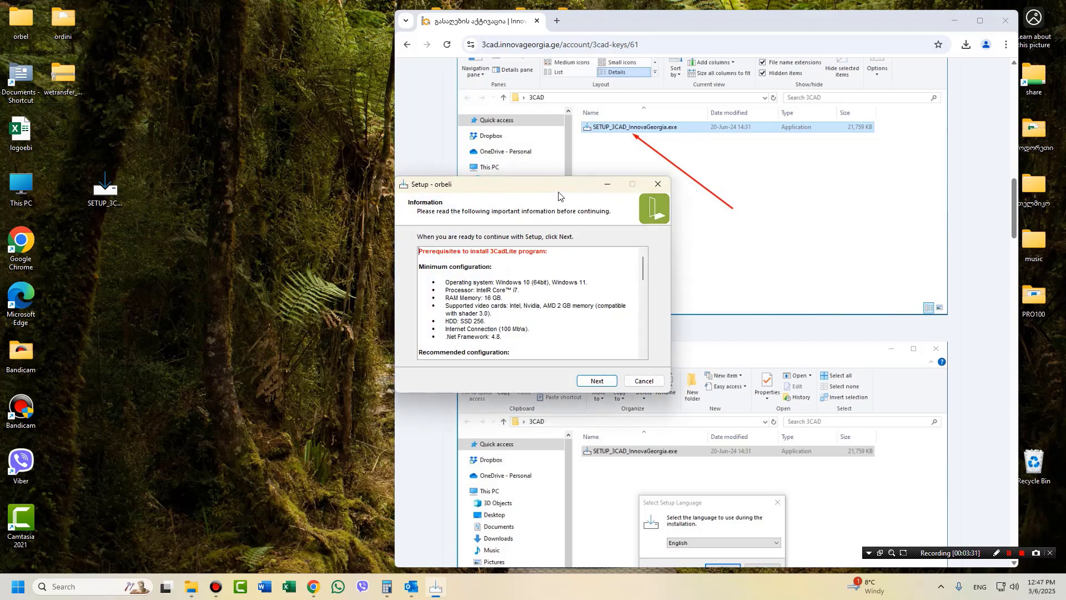
pyautogui.moveTo(559, 195); pyautogui.dragTo(216, 142)
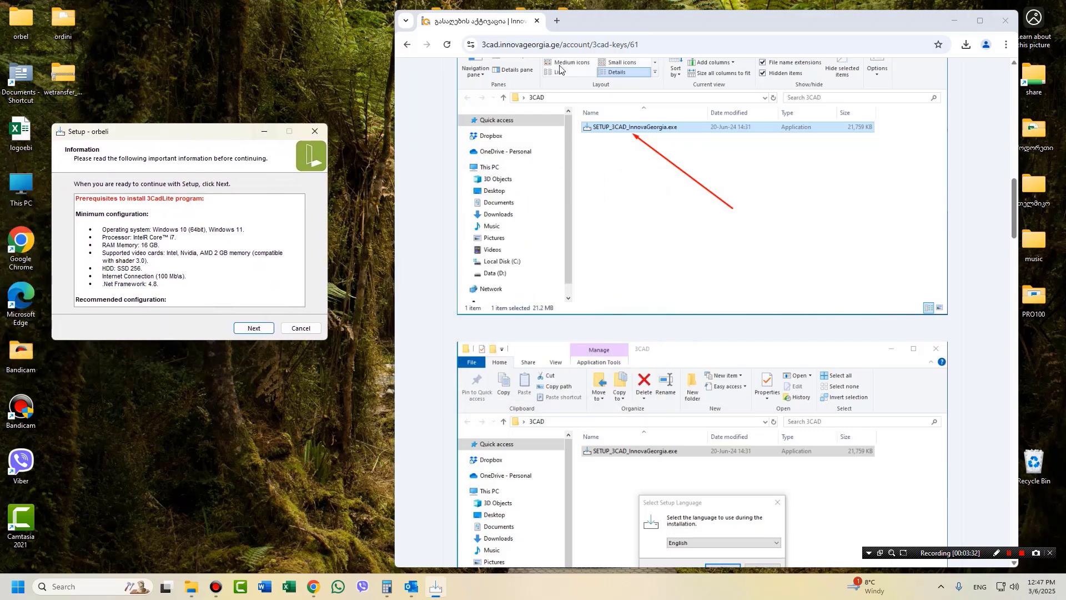
pyautogui.doubleClick(747, 21)
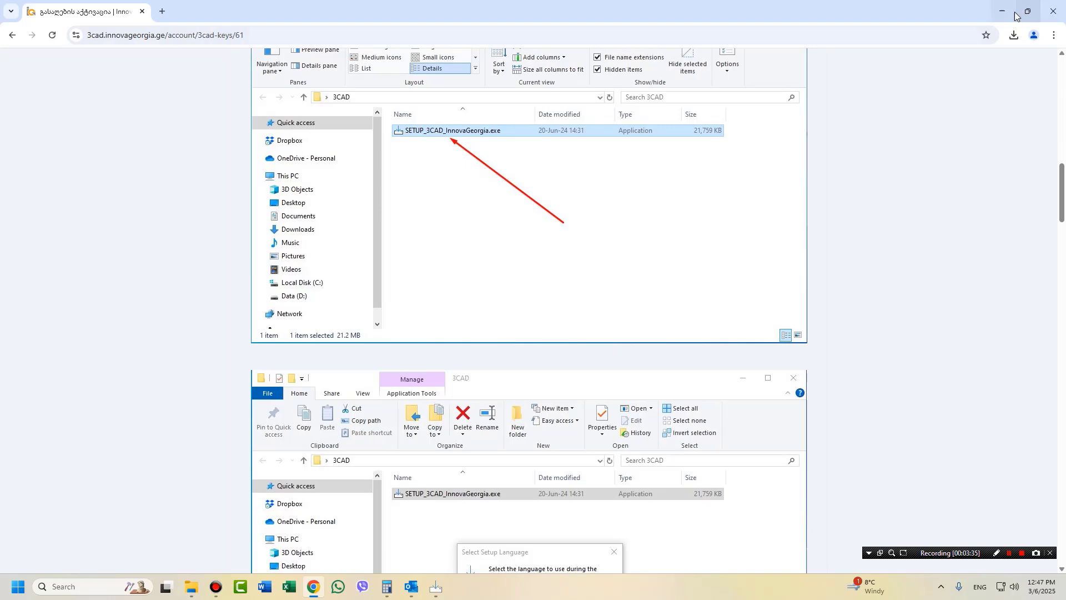
pyautogui.click(1028, 12)
pyautogui.scroll(-8, 544, 260)
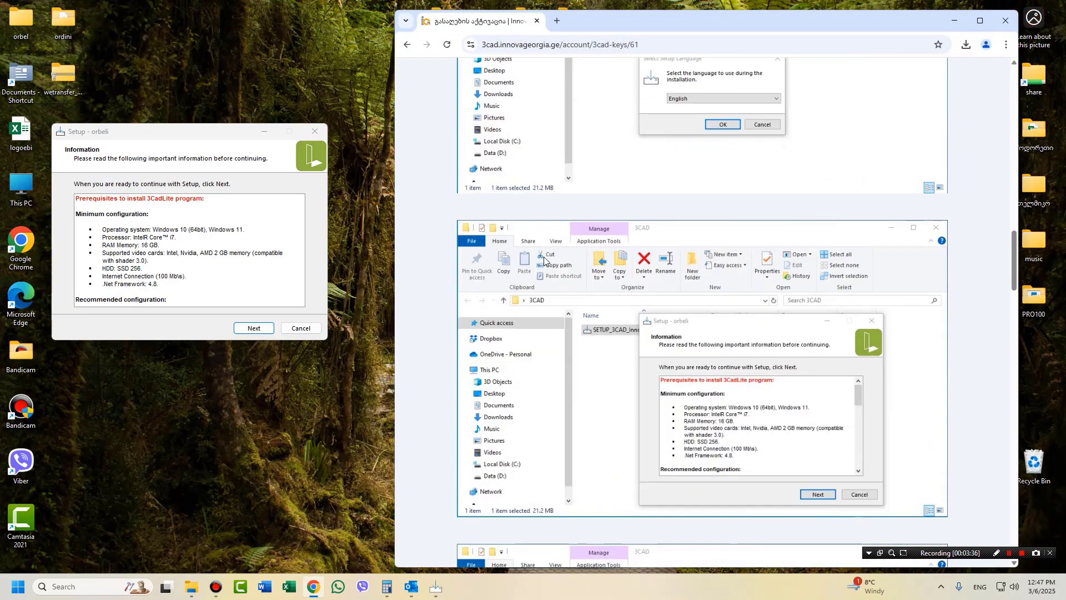
pyautogui.scroll(-1, 544, 259)
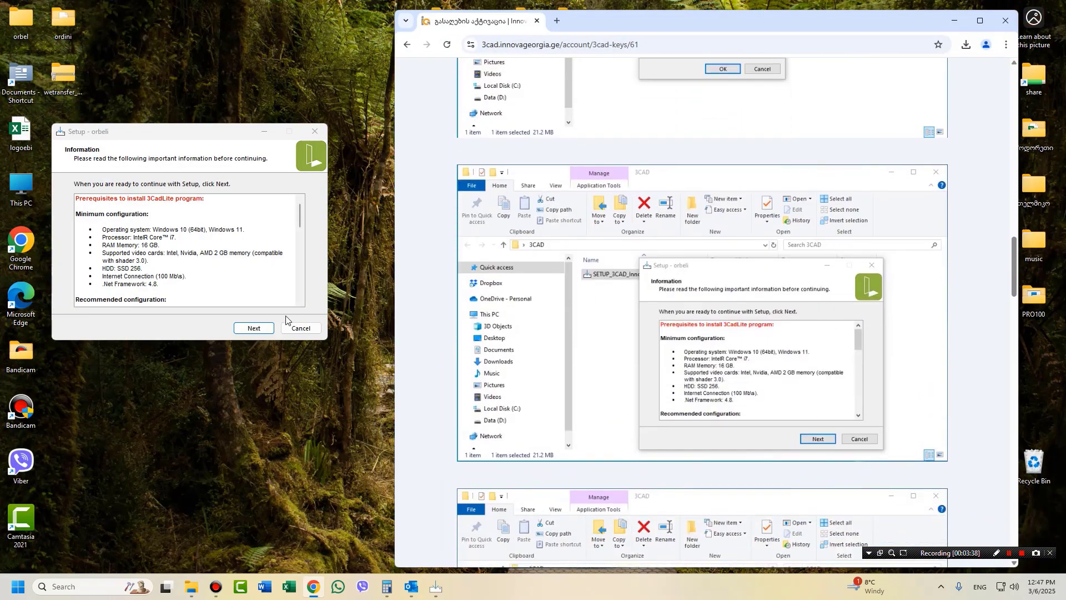
# Go through the wizard, keeping the default install folder and the desktop shortcut option.
pyautogui.click(253, 328)
pyautogui.scroll(-2, 724, 354)
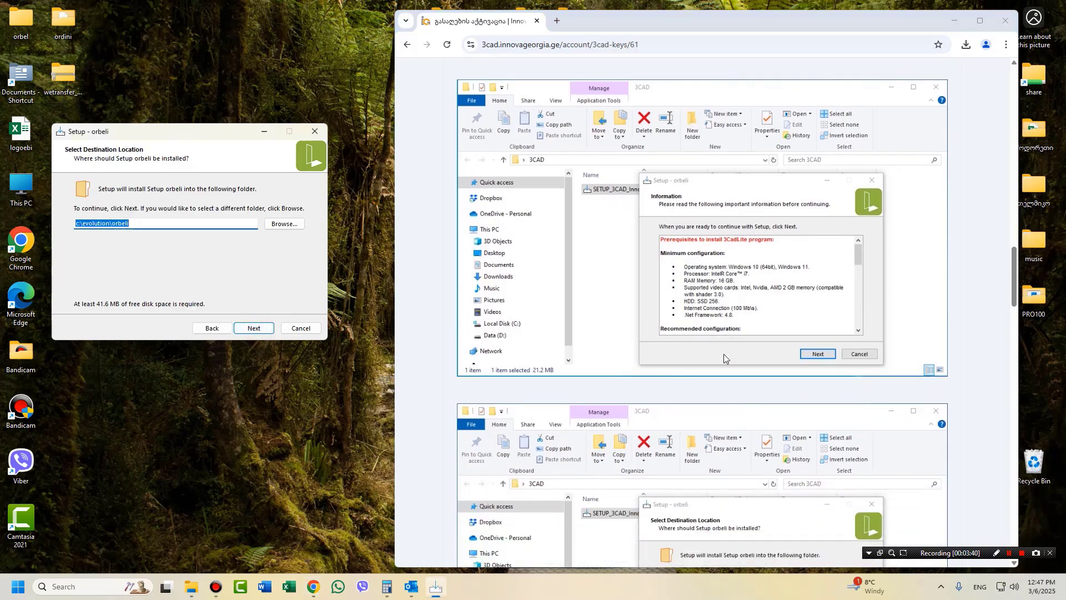
pyautogui.scroll(-7, 724, 354)
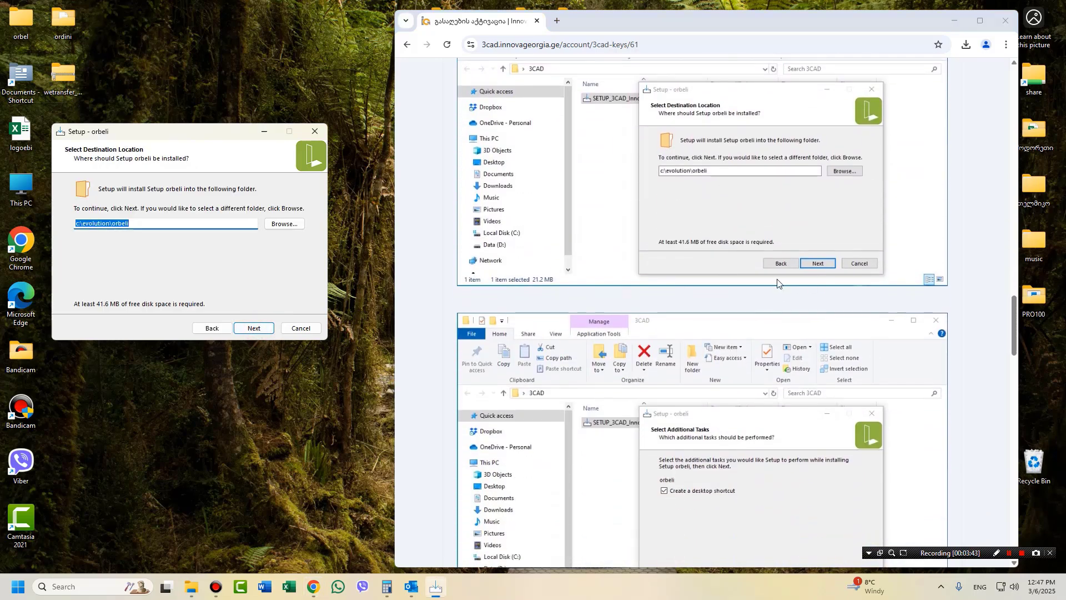
pyautogui.click(254, 328)
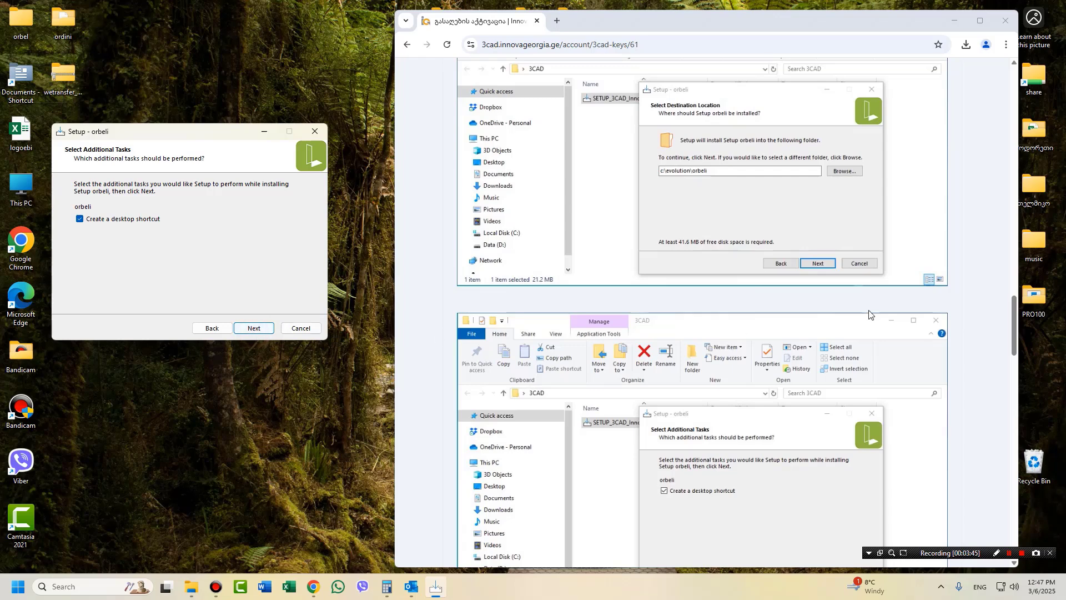
pyautogui.scroll(-4, 866, 317)
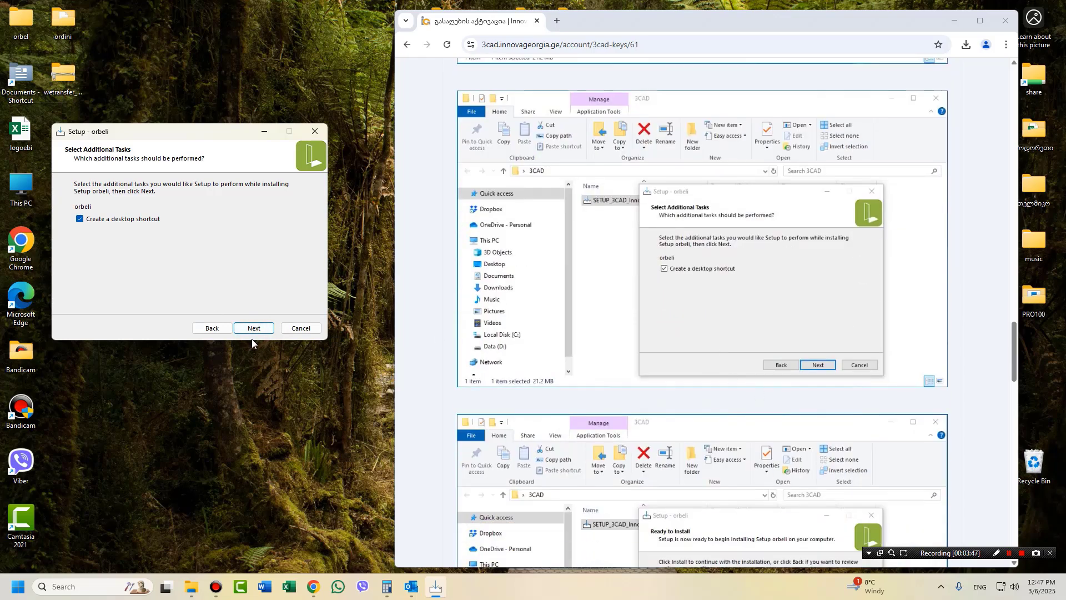
pyautogui.click(254, 329)
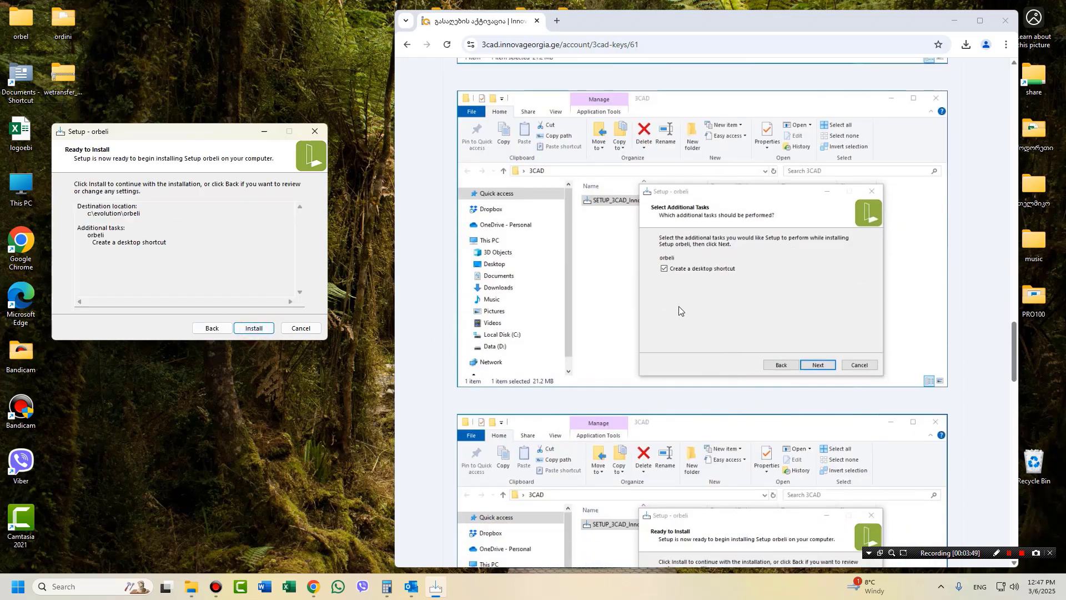
# Install 3CAD Lite and close the wizard with Finish.
pyautogui.scroll(-6, 678, 305)
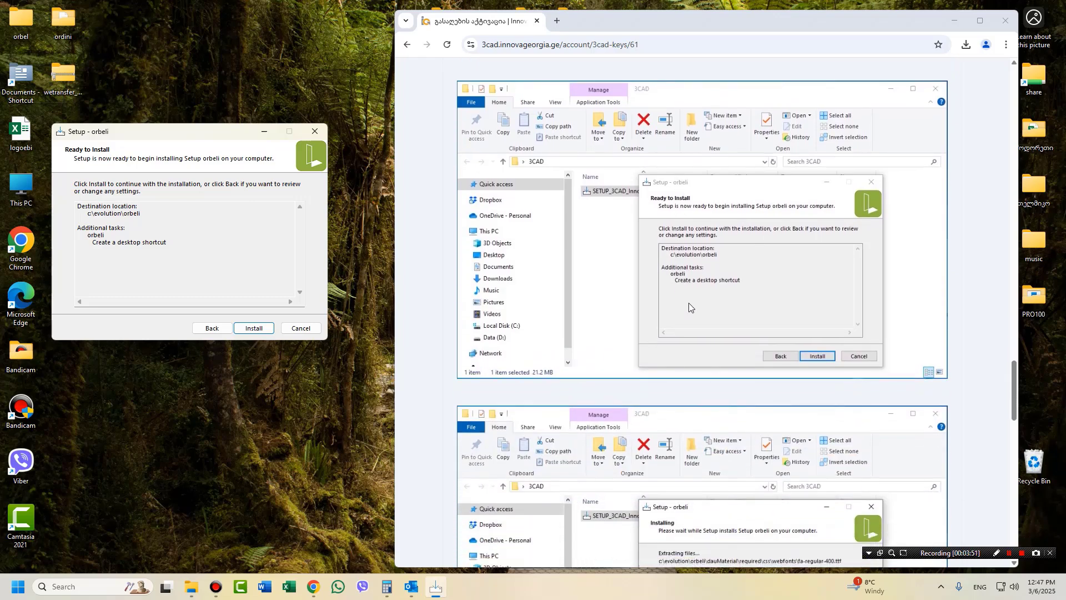
pyautogui.click(253, 328)
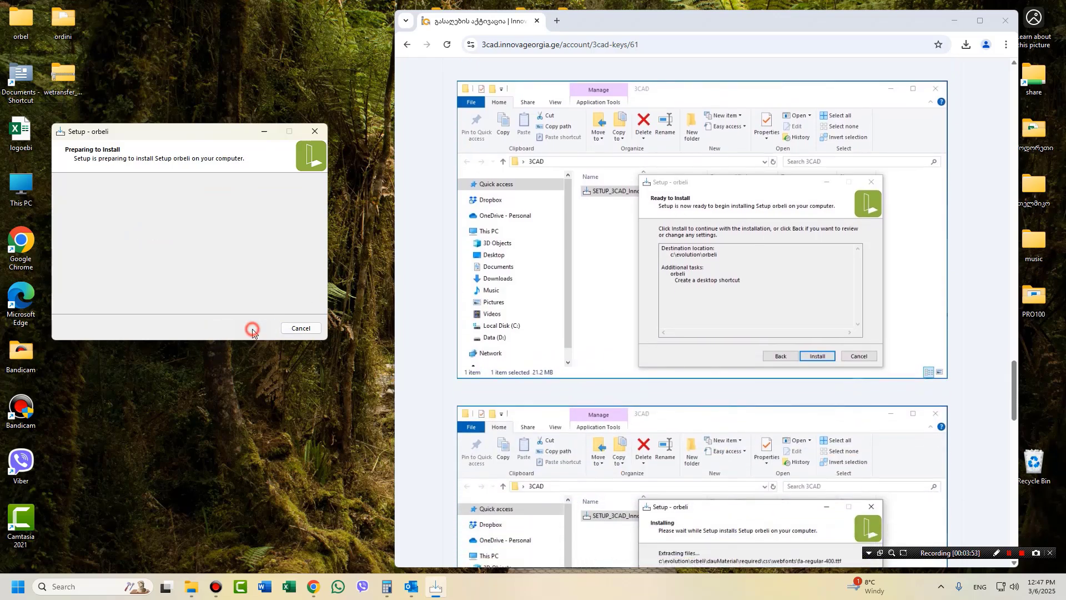
pyautogui.scroll(-6, 874, 363)
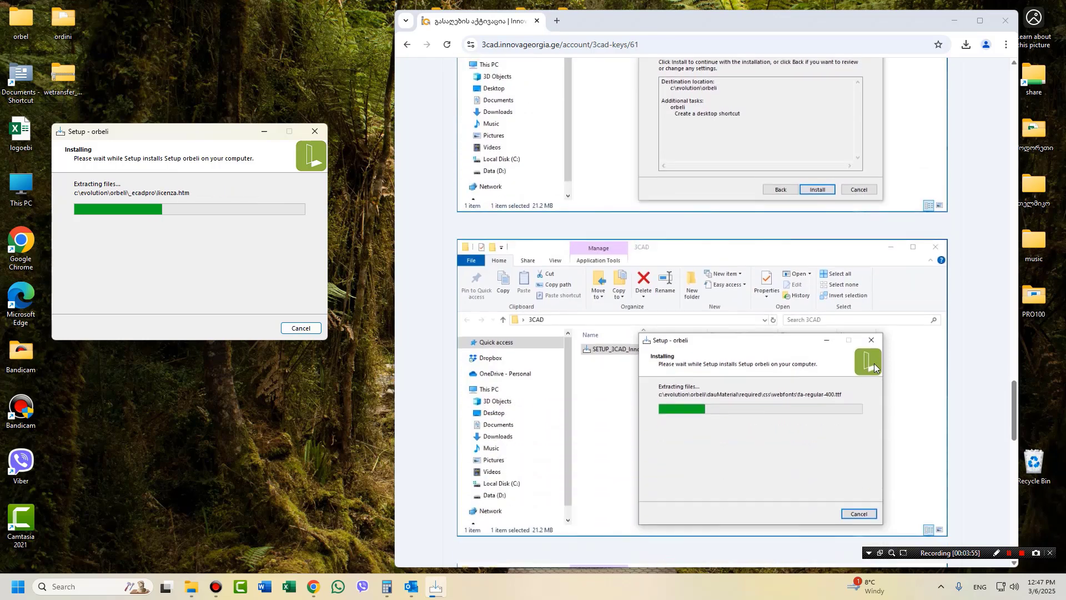
pyautogui.scroll(-4, 873, 363)
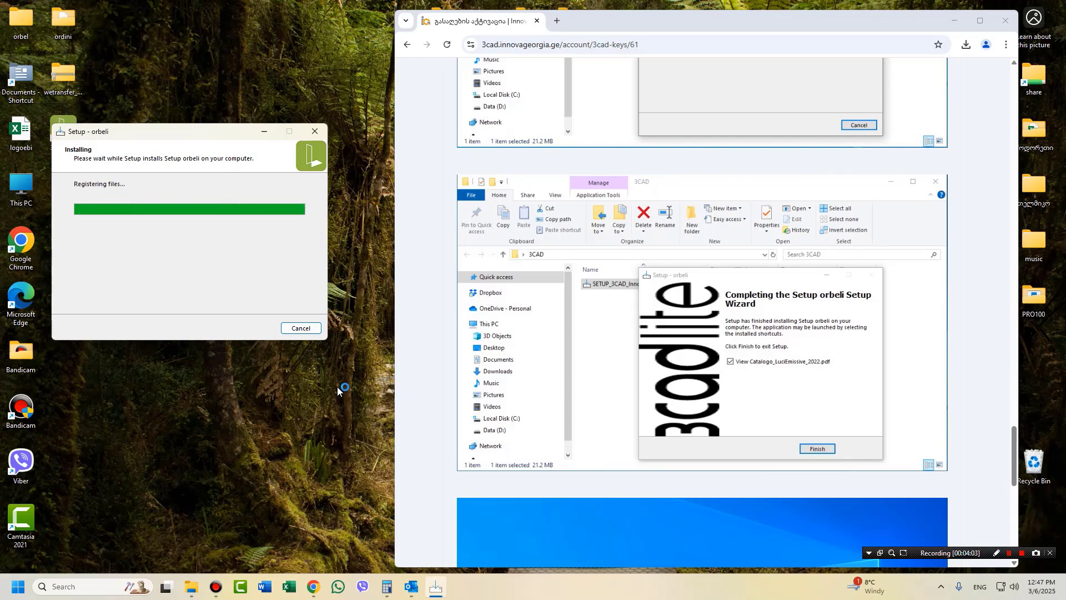
pyautogui.scroll(-1, 552, 336)
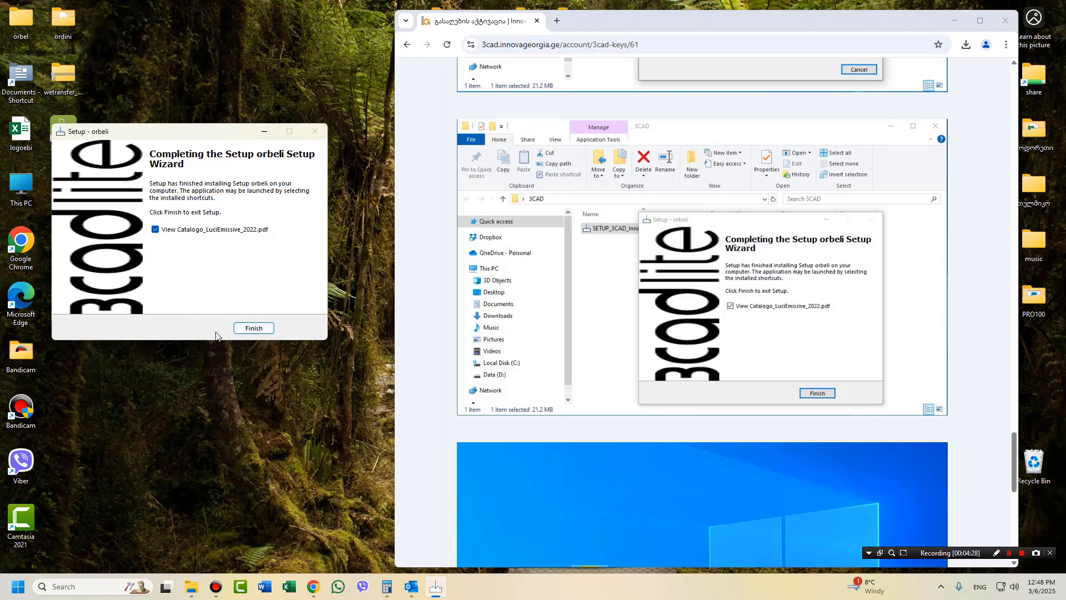
pyautogui.click(248, 328)
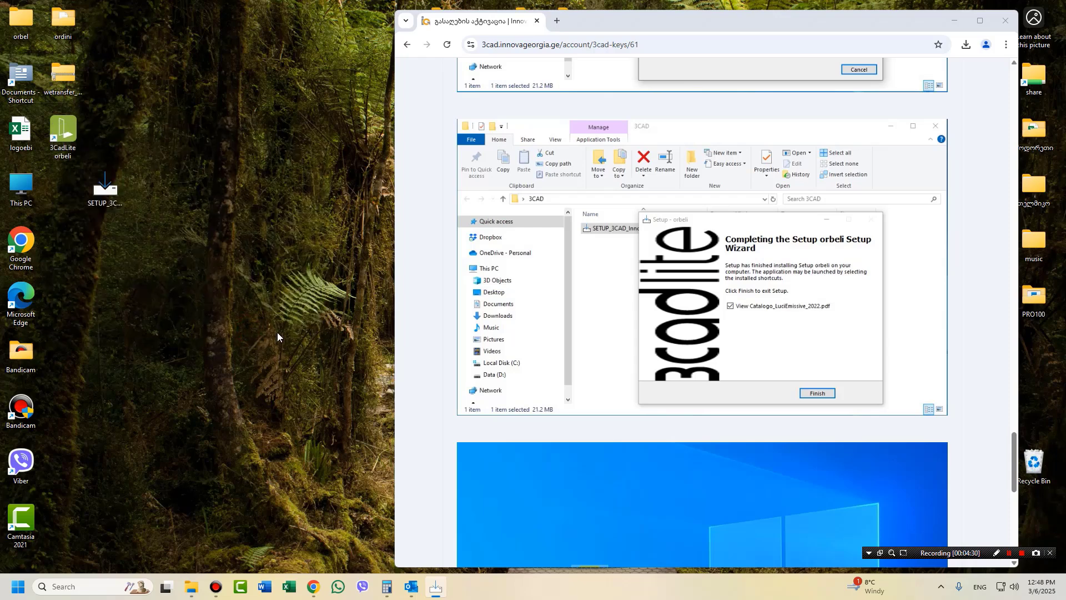
# Launch 3CadLite orbeli from its desktop shortcut and move the User data setting form to the top-left.
pyautogui.scroll(-6, 574, 362)
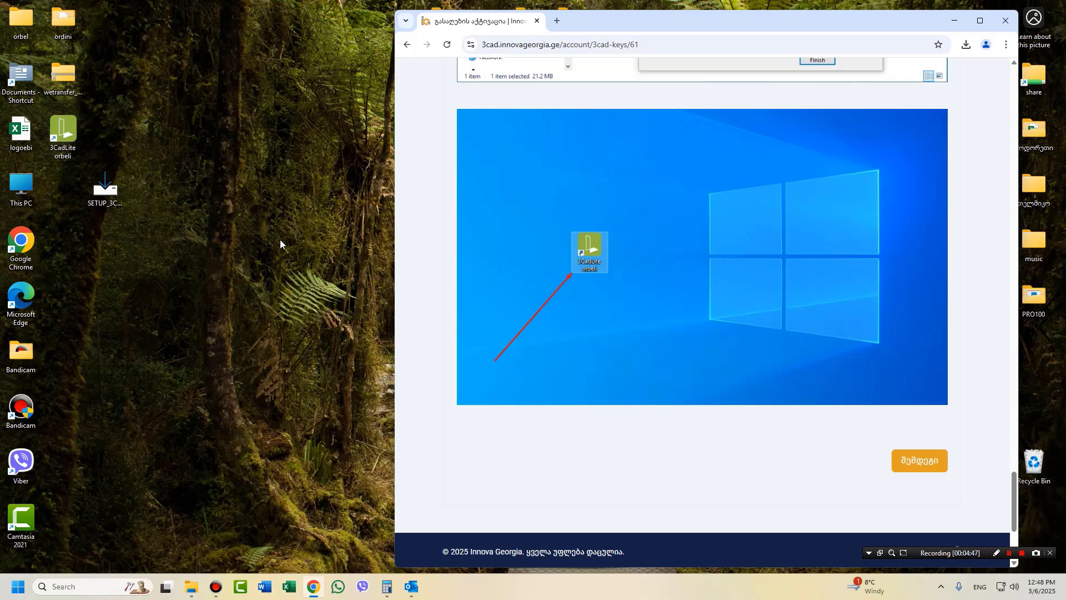
pyautogui.doubleClick(59, 137)
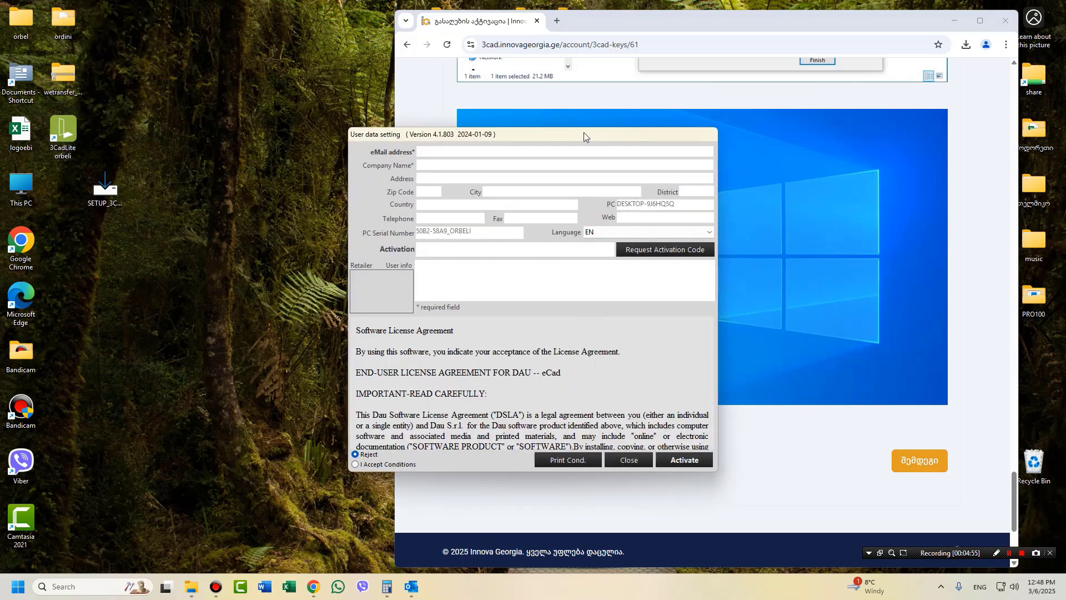
pyautogui.moveTo(584, 133); pyautogui.dragTo(243, 76)
# Advance the guide to Registration, fill in the e-mail and company name, and request an activation code.
pyautogui.click(927, 463)
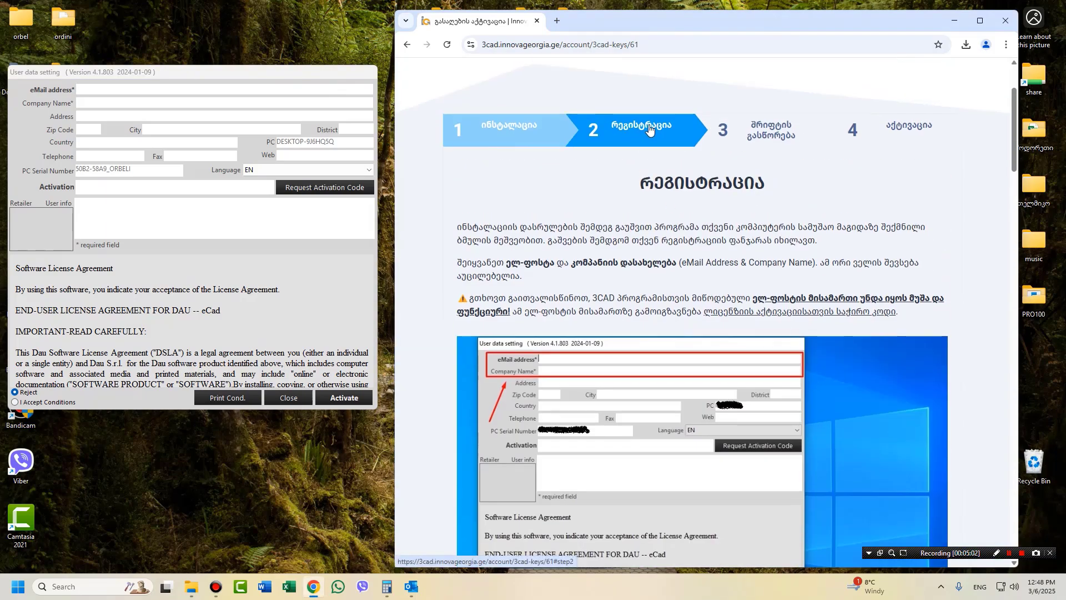
pyautogui.scroll(-2, 633, 368)
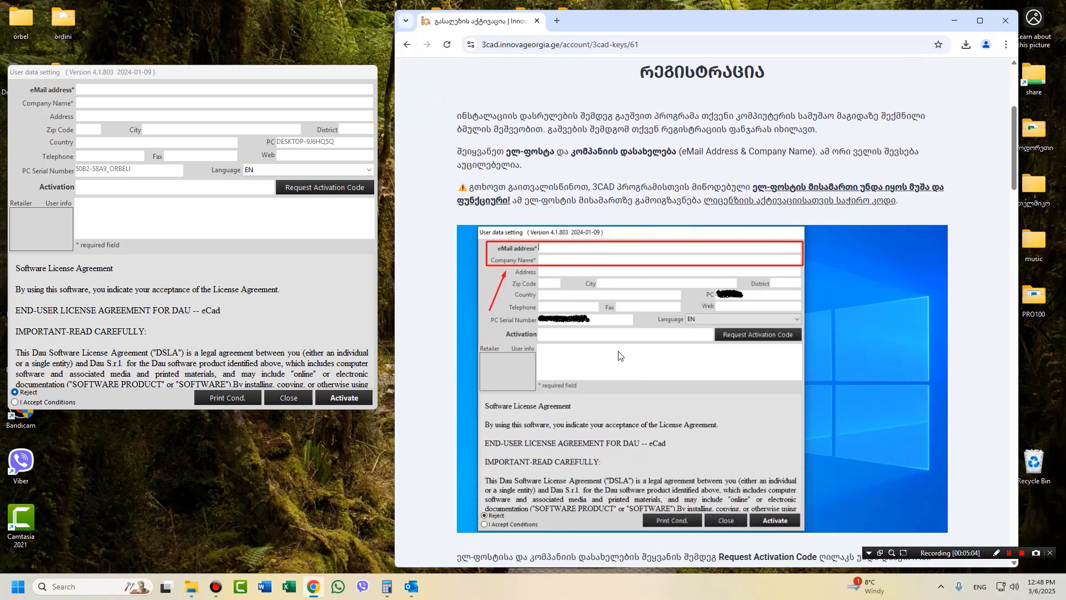
pyautogui.click(87, 89)
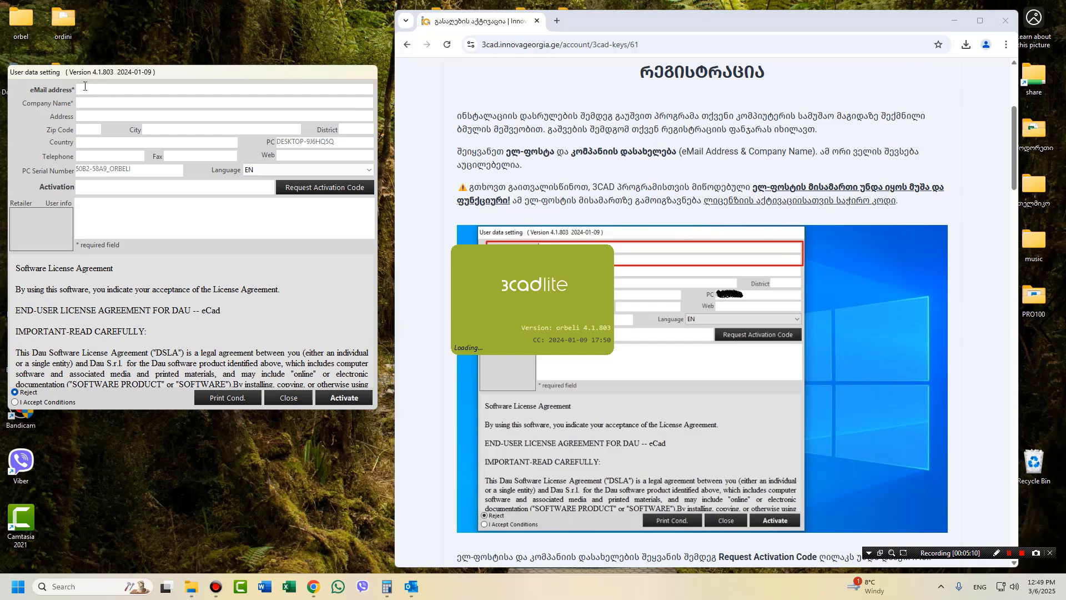
pyautogui.click(96, 103)
pyautogui.write('giorgi')
pyautogui.click(307, 190)
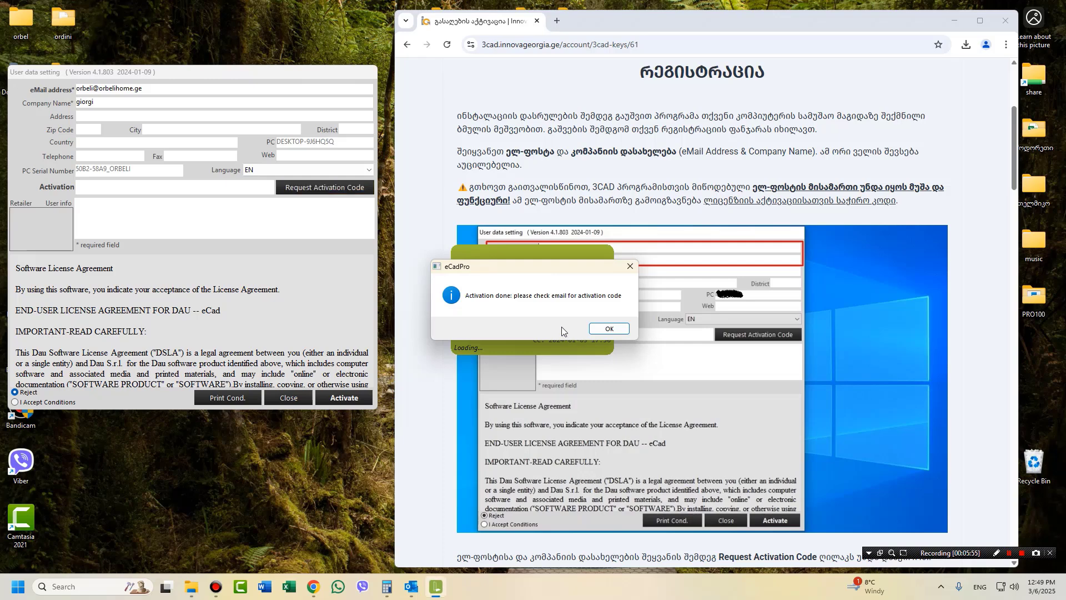
pyautogui.click(608, 329)
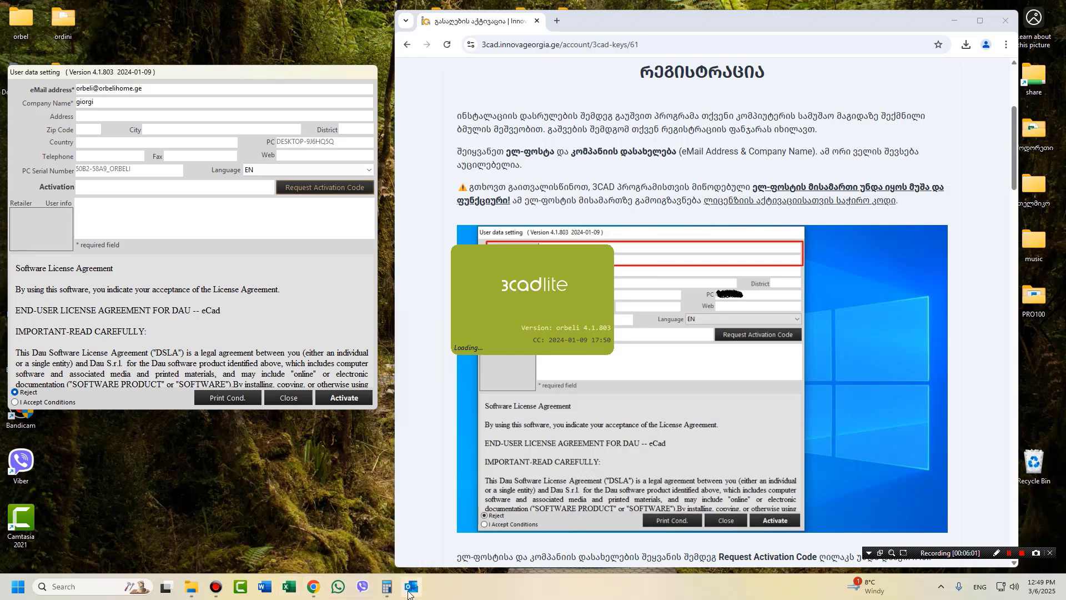
# In Outlook's Inbox, open the 3Cad.online Lite Registration e-mail and copy its activation code.
pyautogui.moveTo(409, 593)
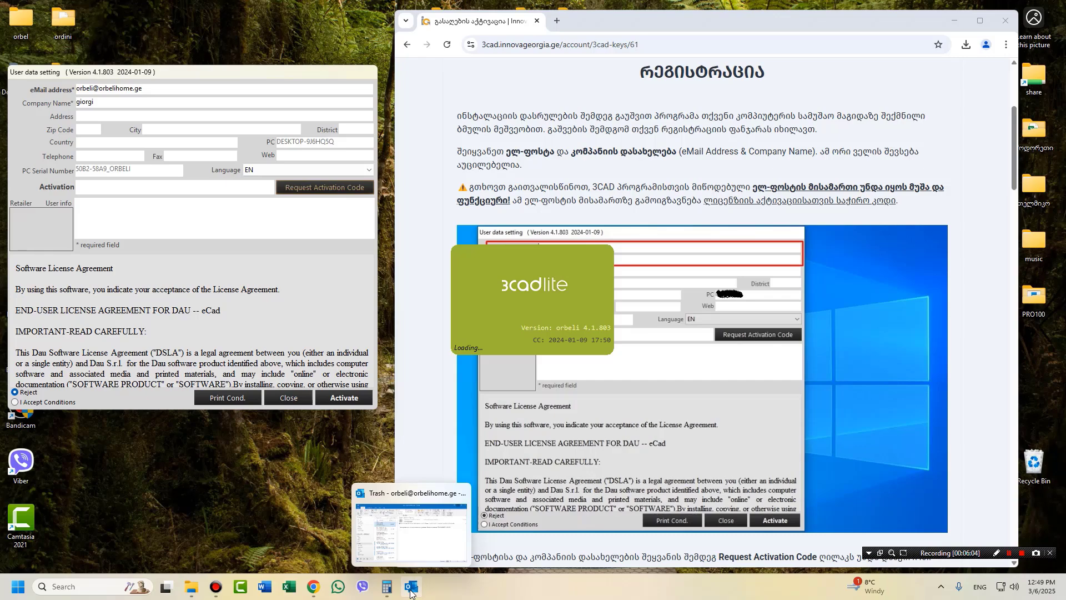
pyautogui.click(411, 594)
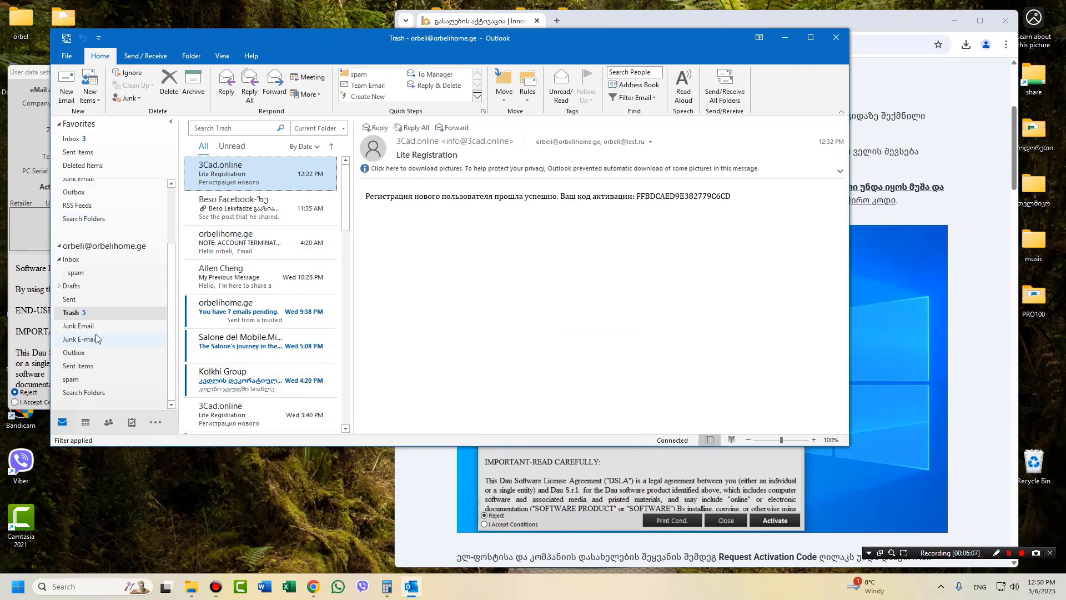
pyautogui.click(71, 259)
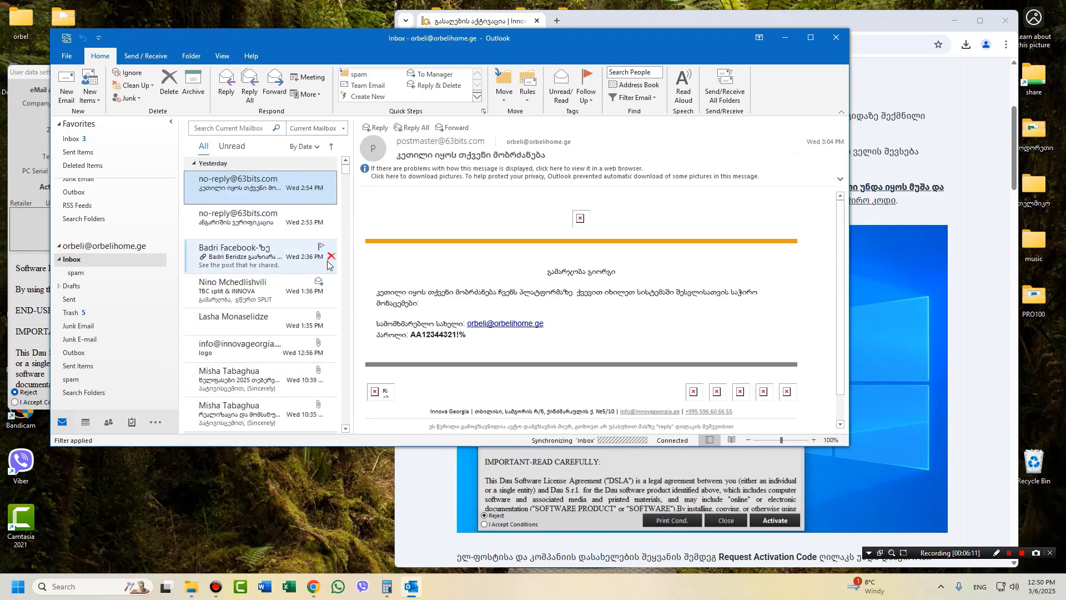
pyautogui.click(67, 39)
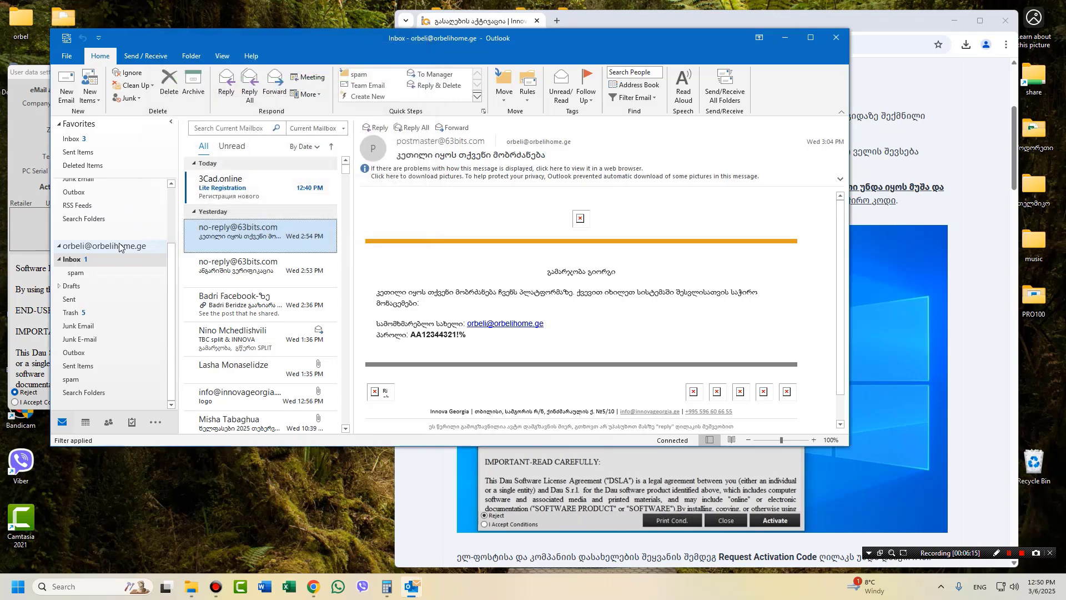
pyautogui.click(214, 189)
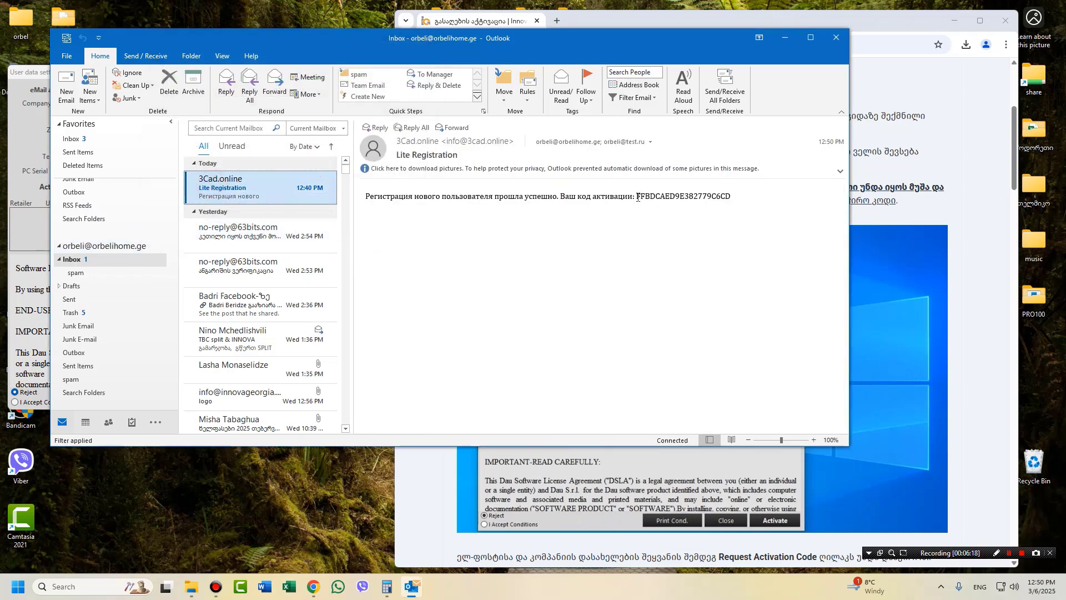
pyautogui.moveTo(637, 198); pyautogui.dragTo(729, 194)
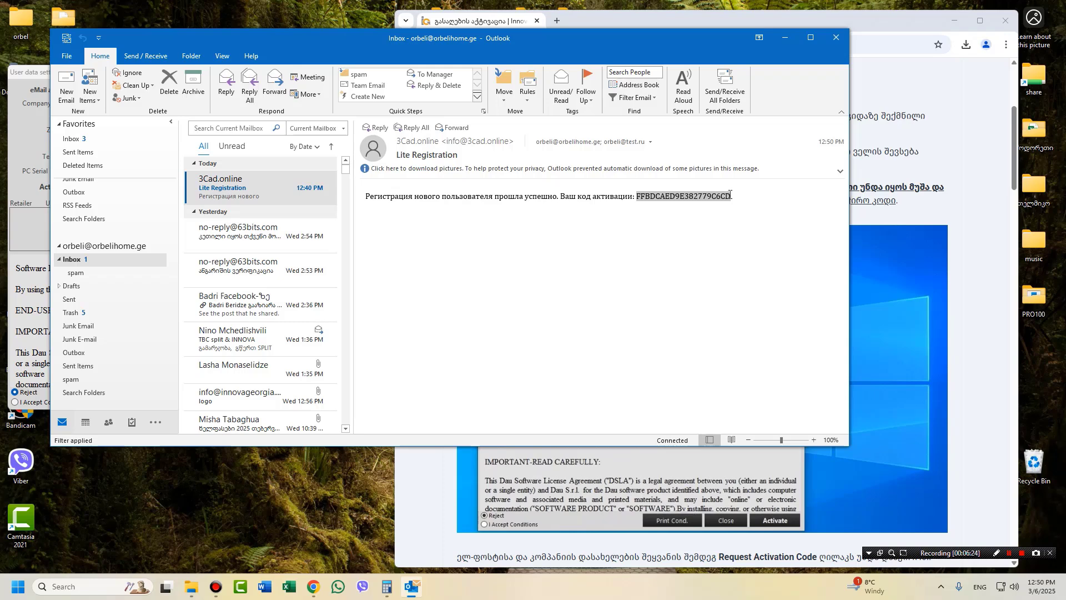
pyautogui.rightClick(685, 196)
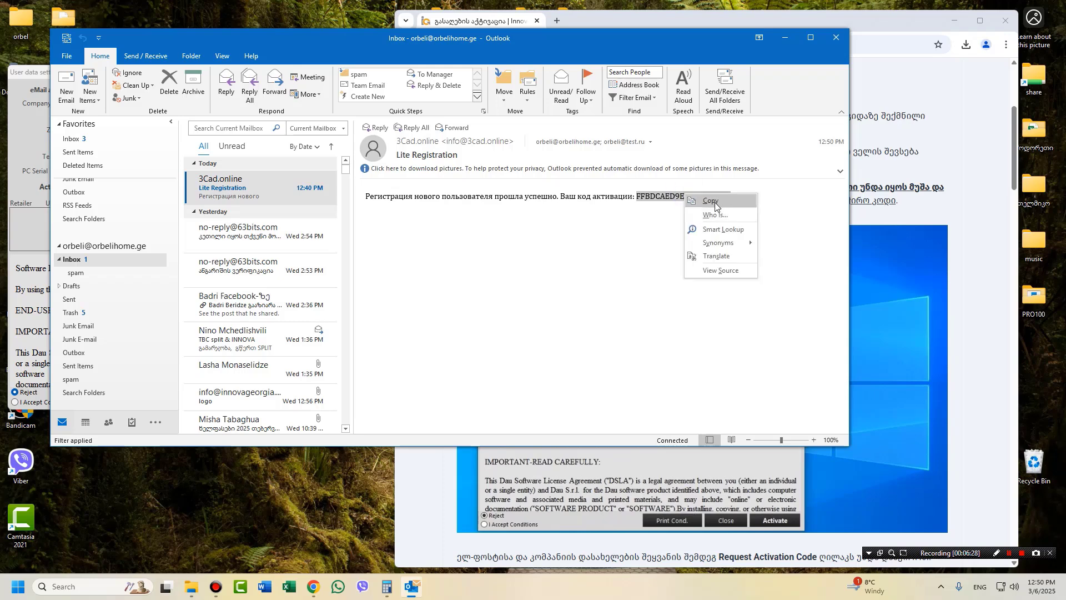
pyautogui.click(714, 202)
pyautogui.click(786, 38)
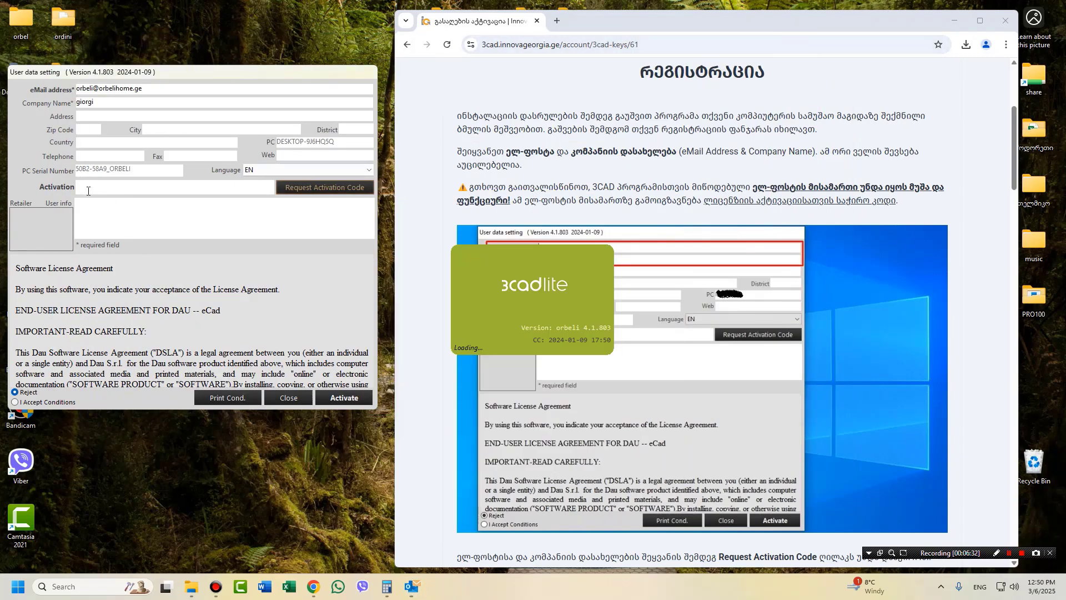
# Paste the code into Activation, accept the conditions, activate, and dismiss both messages.
pyautogui.rightClick(88, 189)
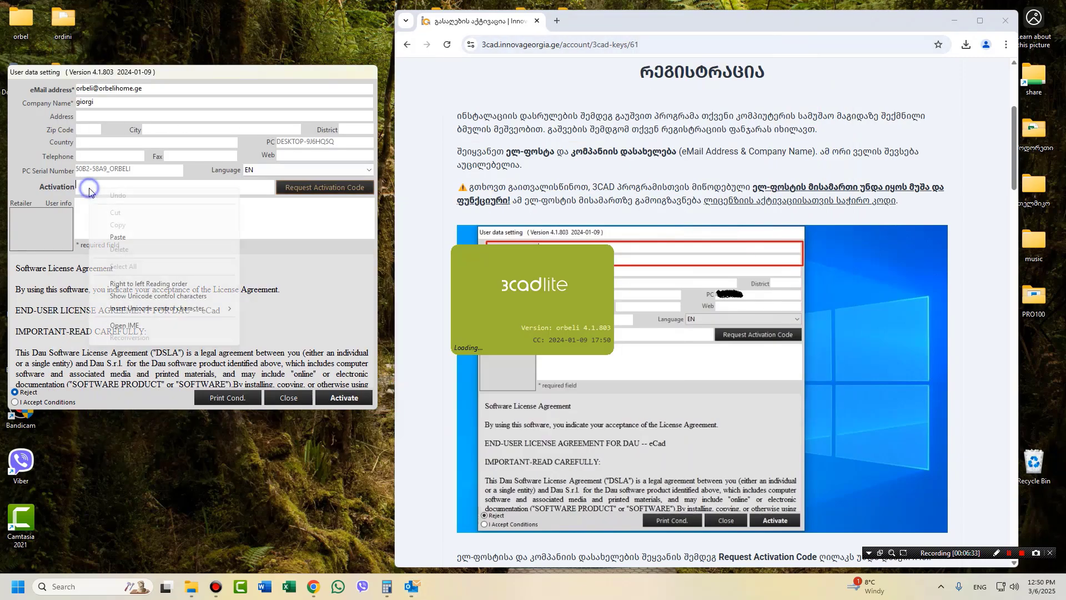
pyautogui.click(134, 238)
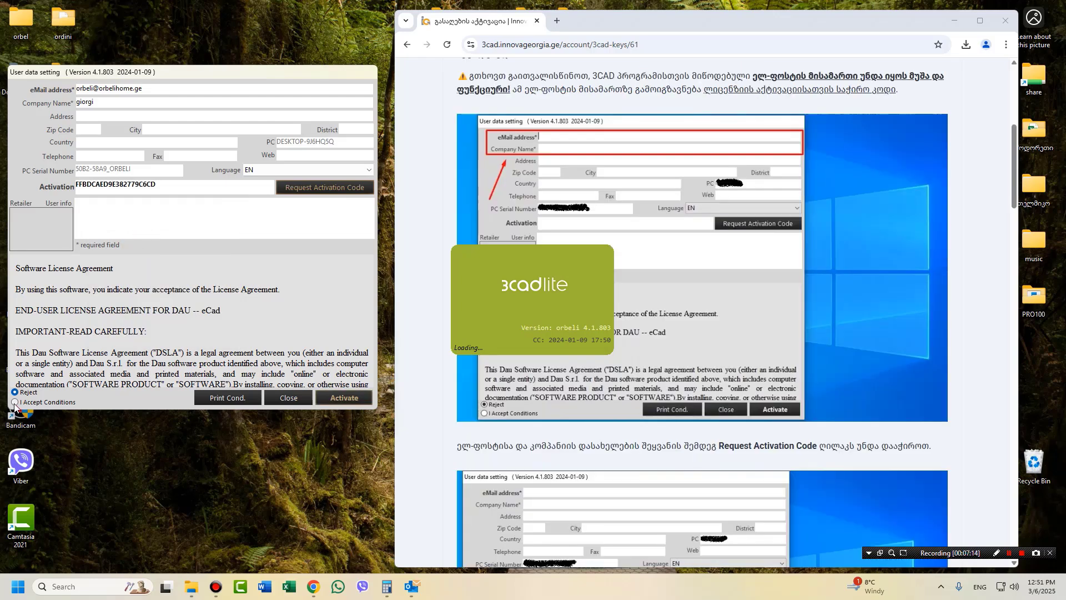
pyautogui.click(15, 403)
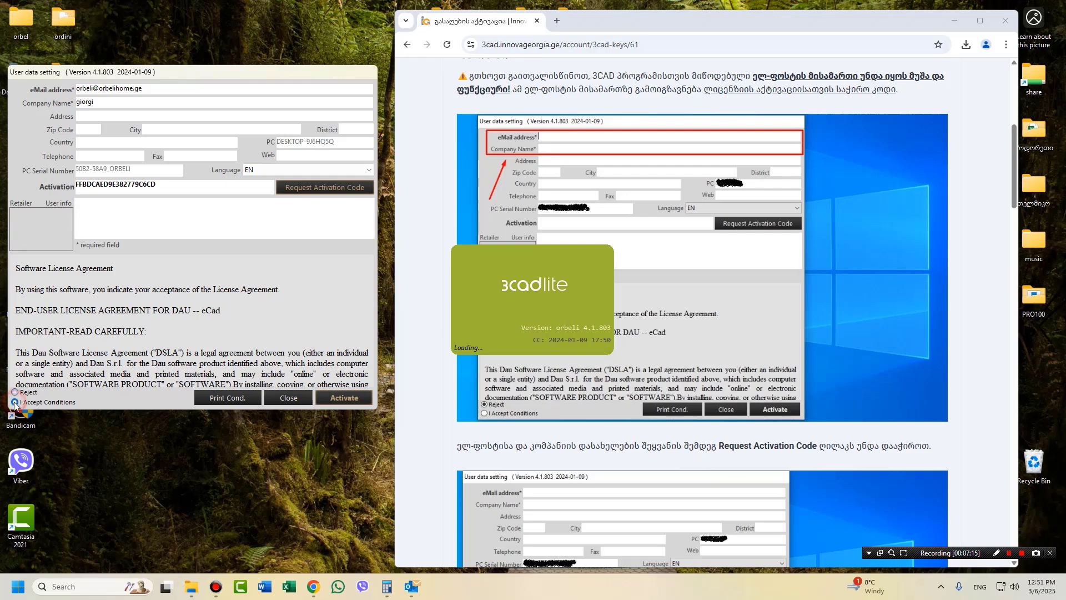
pyautogui.click(349, 399)
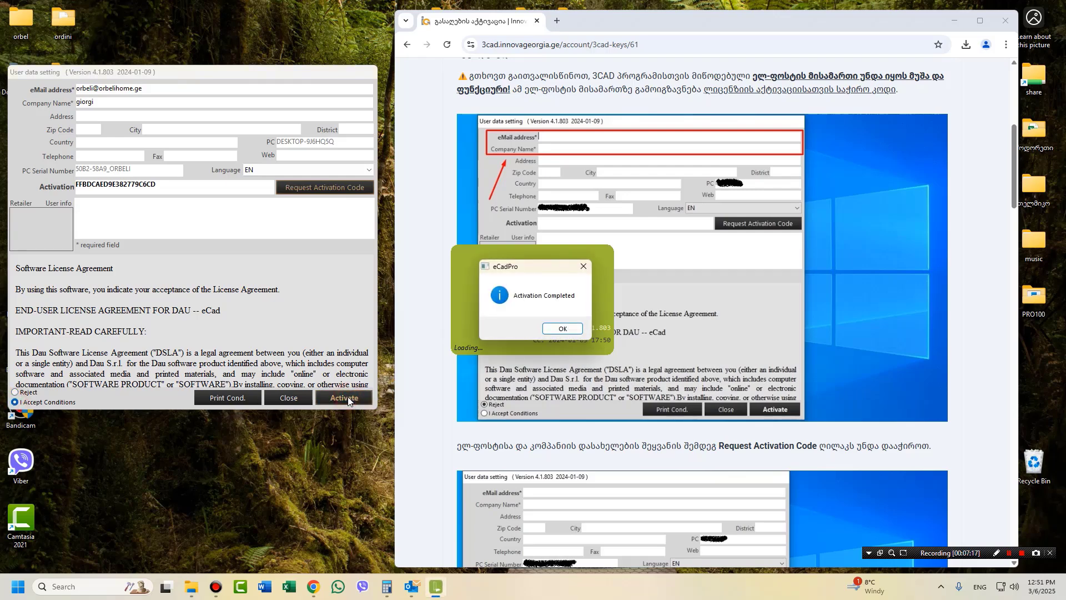
pyautogui.click(562, 330)
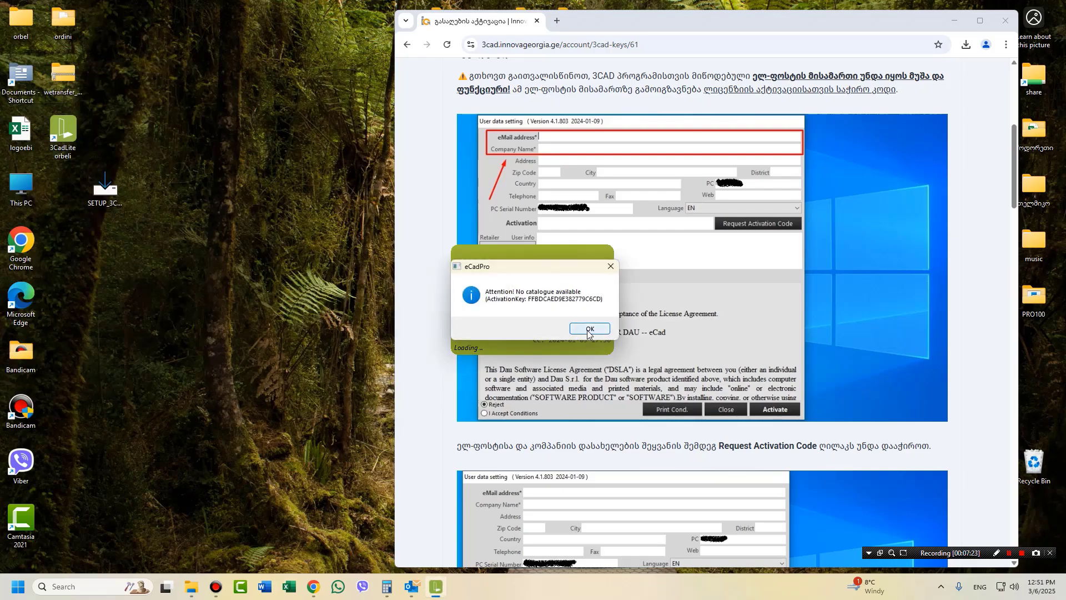
pyautogui.click(587, 331)
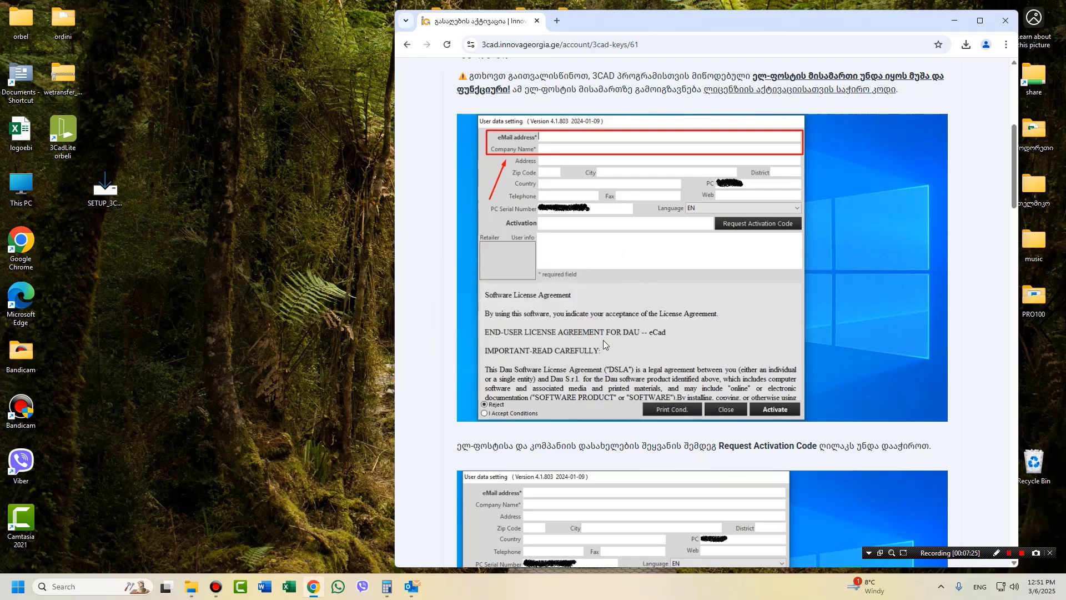
pyautogui.scroll(-13, 604, 336)
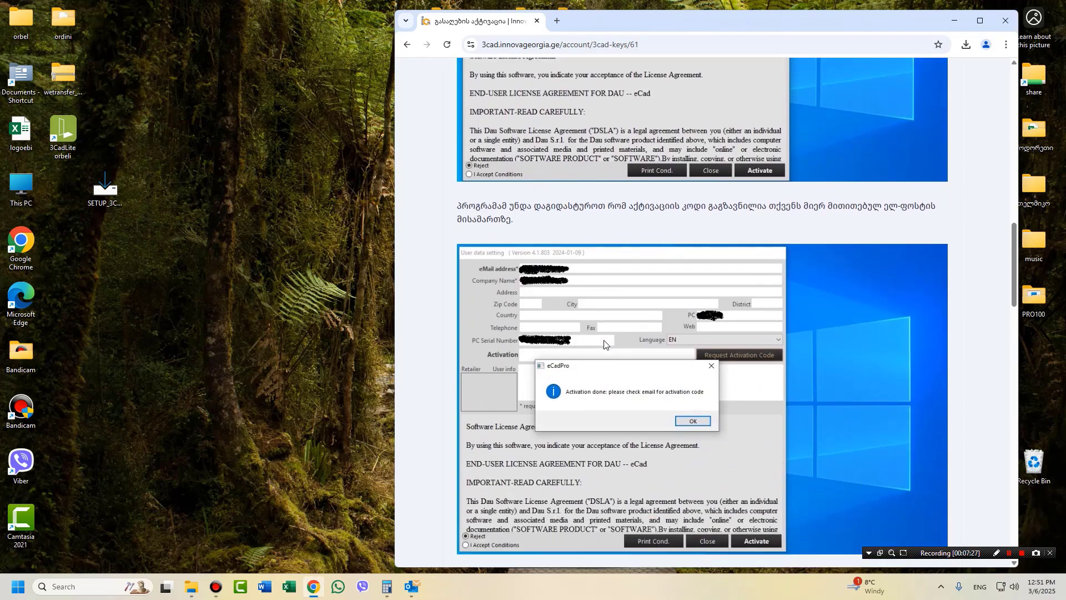
pyautogui.scroll(-8, 604, 340)
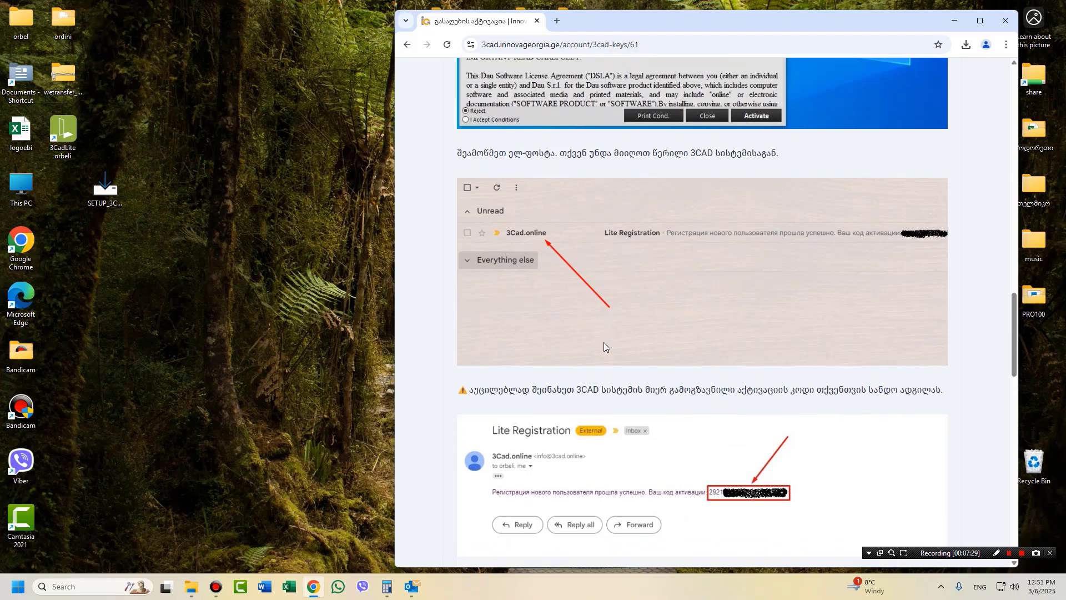
pyautogui.scroll(-6, 604, 344)
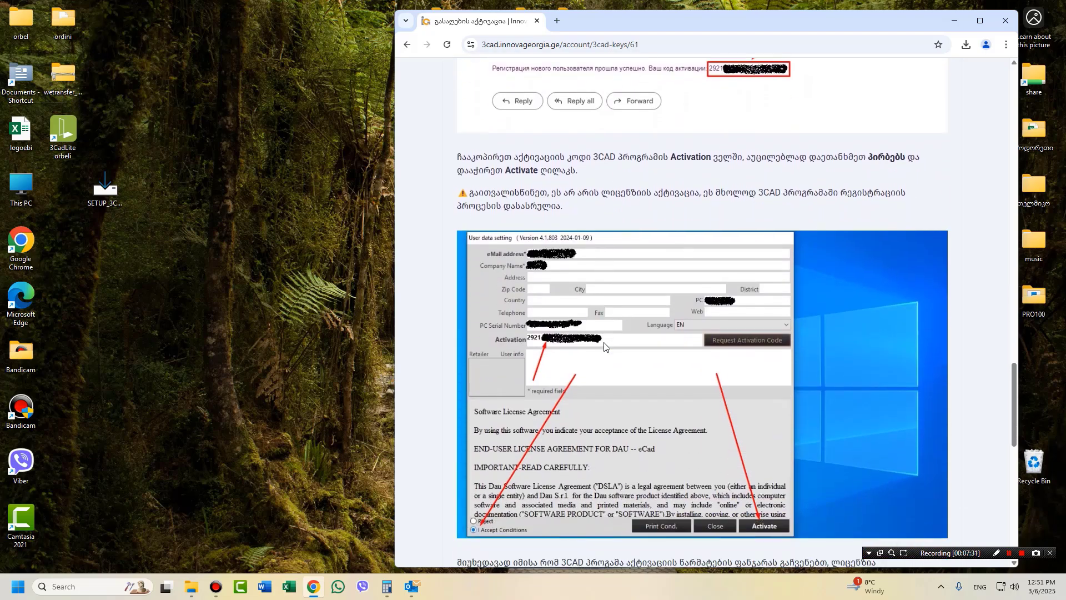
pyautogui.scroll(-6, 604, 346)
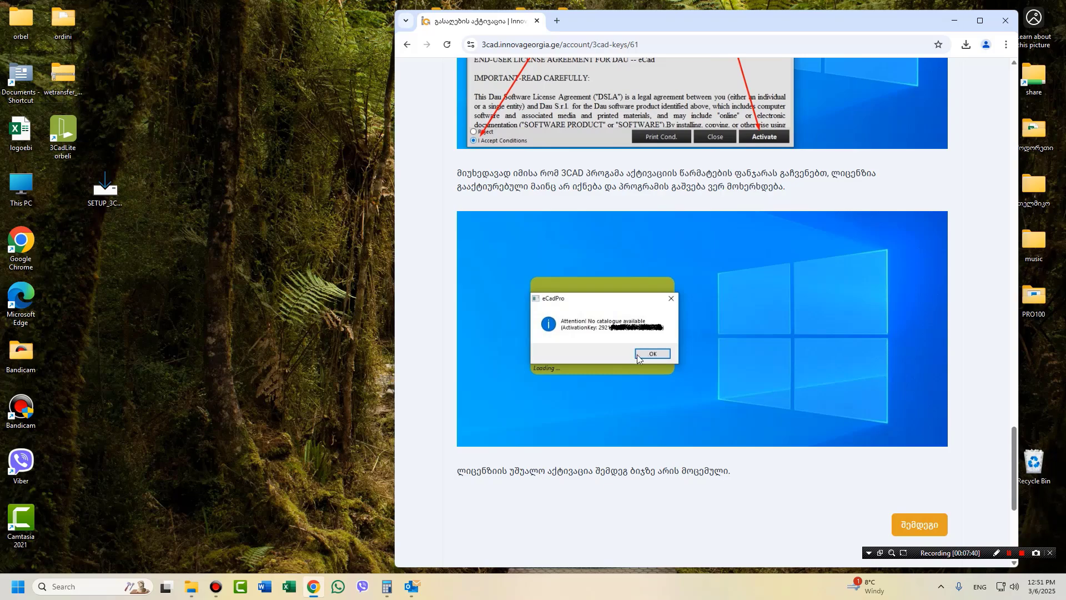
pyautogui.scroll(6, 637, 355)
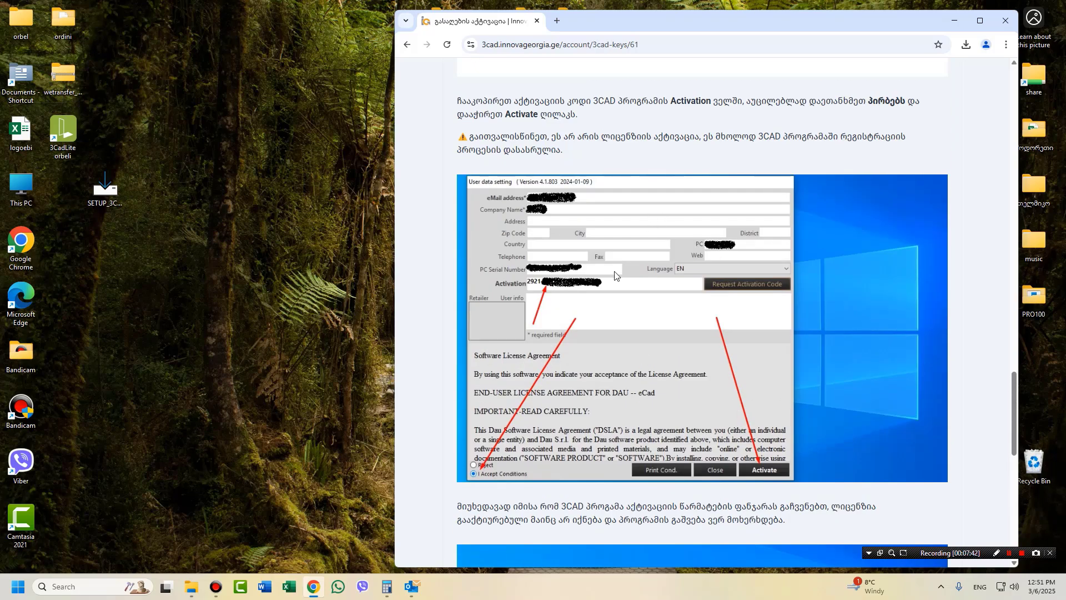
pyautogui.scroll(-3, 584, 408)
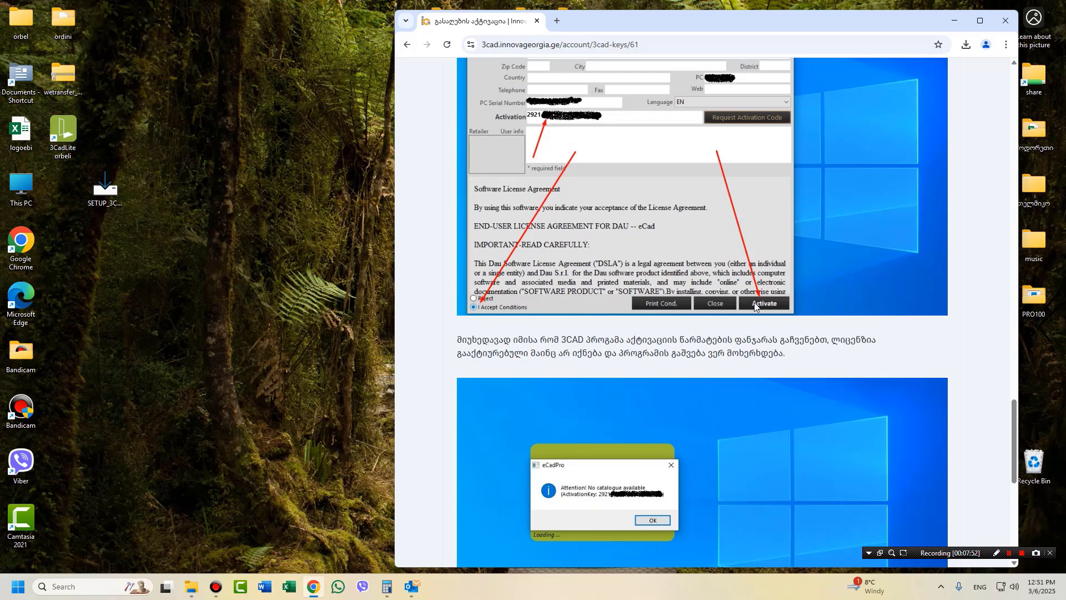
pyautogui.scroll(-3, 715, 332)
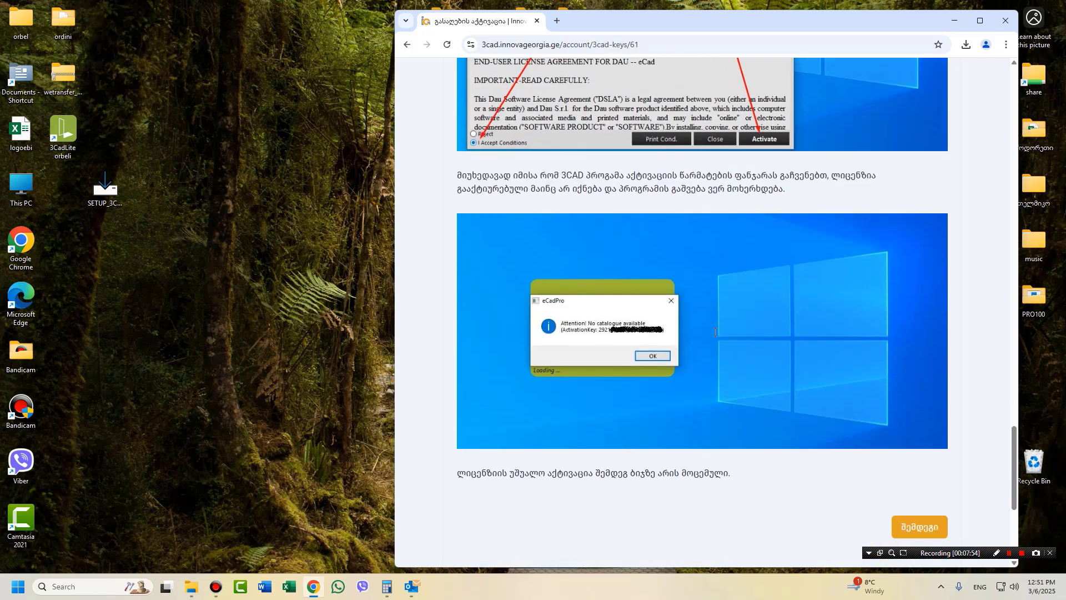
pyautogui.scroll(-5, 714, 332)
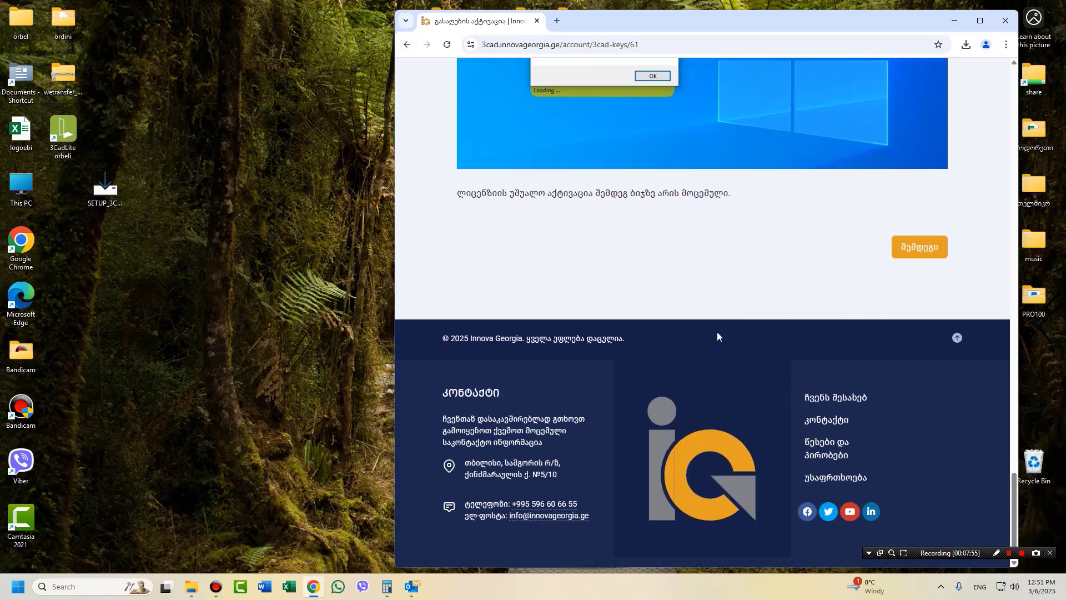
pyautogui.scroll(2, 718, 331)
pyautogui.scroll(-1, 724, 350)
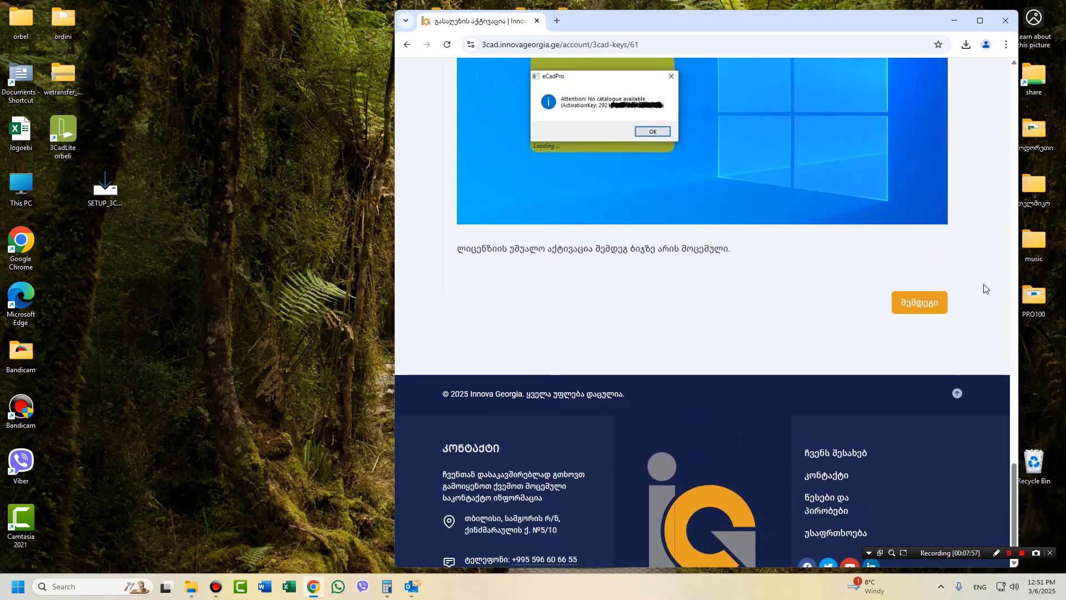
# Go to step 4 of the guide, paste the license activation code, and activate it.
pyautogui.click(914, 303)
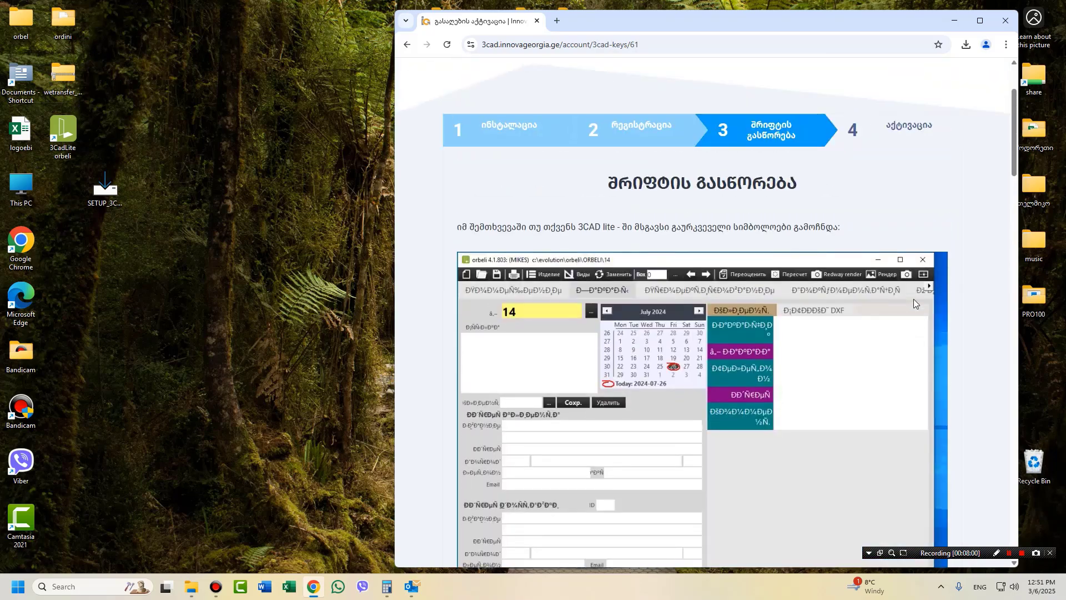
pyautogui.click(912, 127)
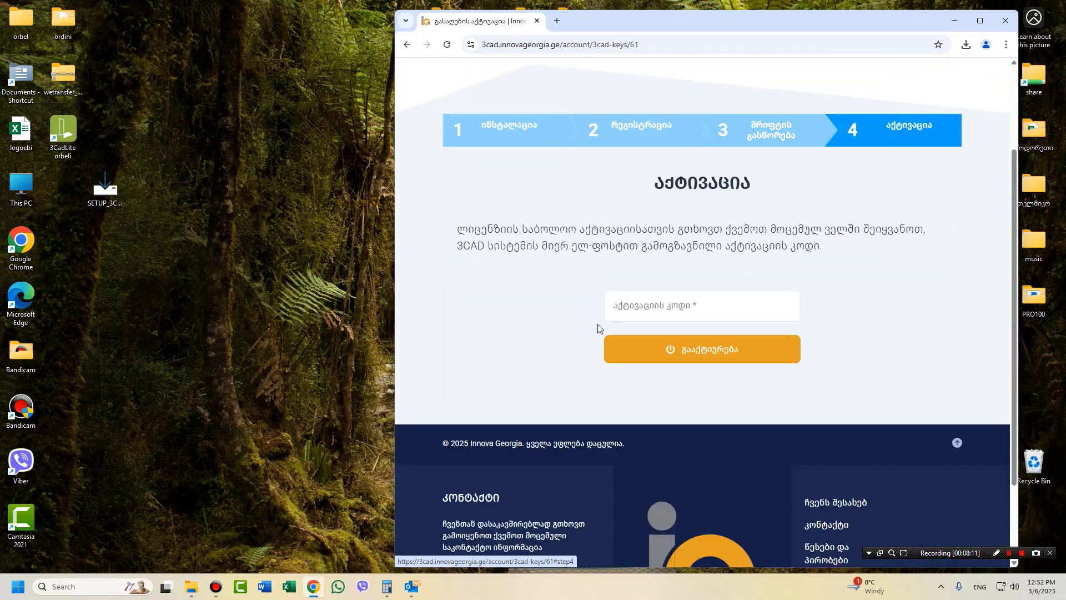
pyautogui.rightClick(638, 308)
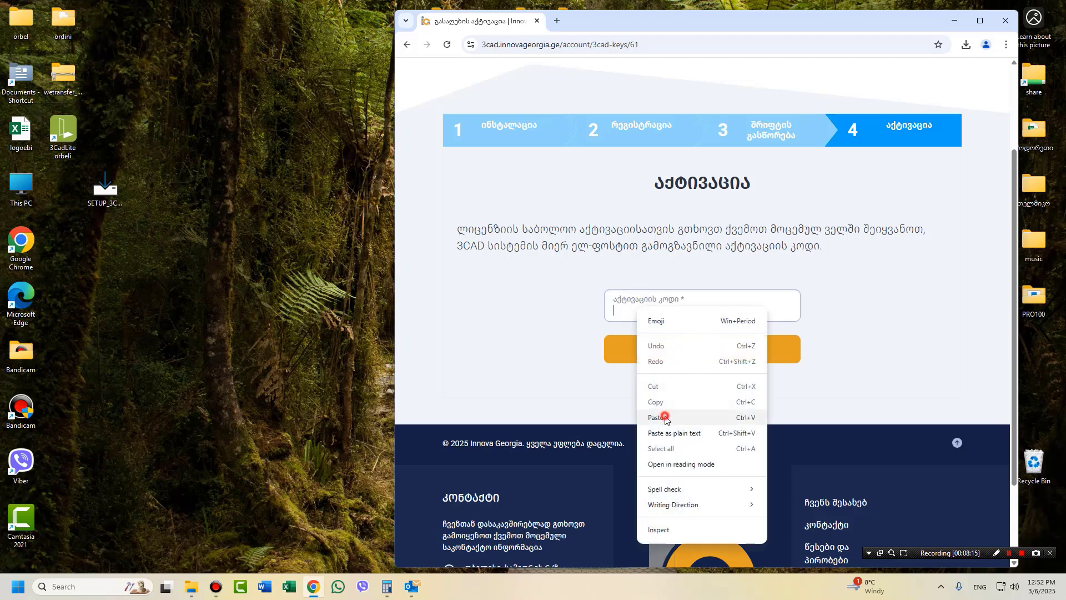
pyautogui.click(665, 417)
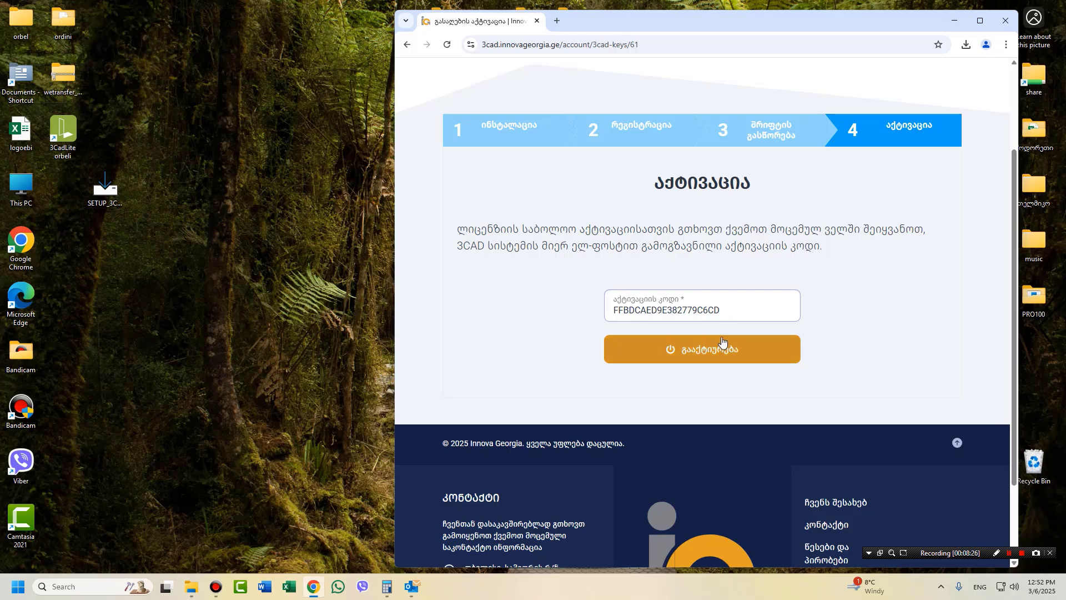
pyautogui.click(724, 342)
pyautogui.click(706, 350)
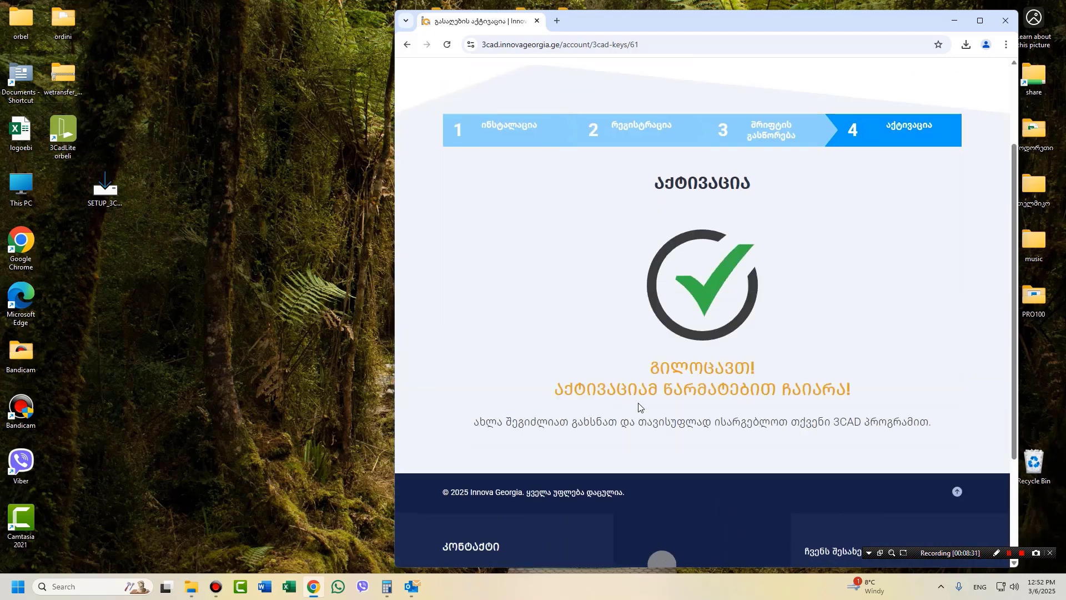
pyautogui.scroll(3, 638, 405)
pyautogui.scroll(-2, 639, 405)
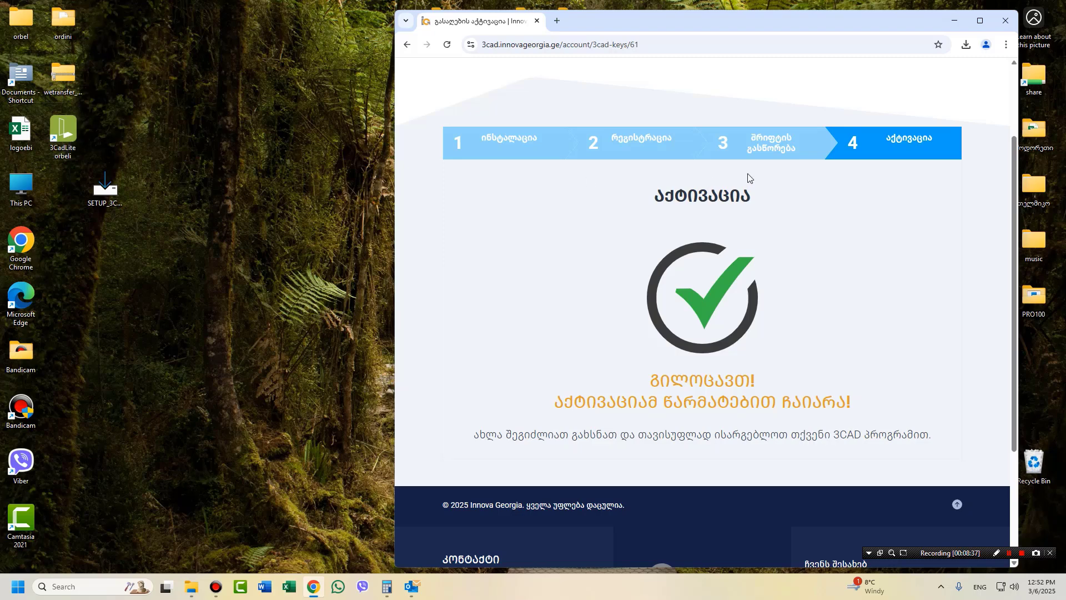
# Review the step 3 font-fix section of the guide, then launch 3CAD Lite from the desktop.
pyautogui.click(760, 155)
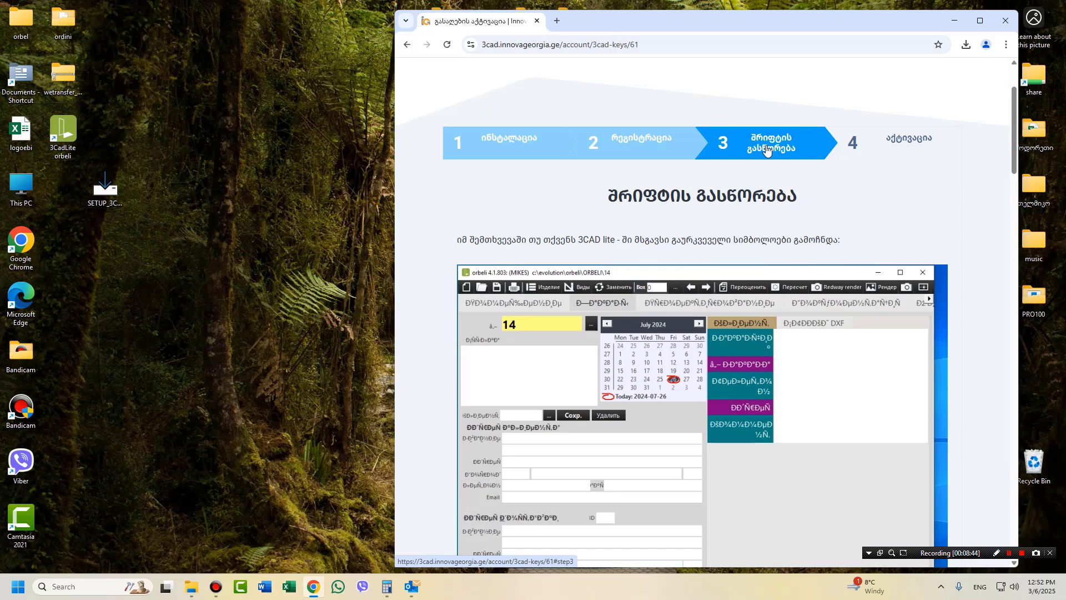
pyautogui.scroll(-3, 766, 147)
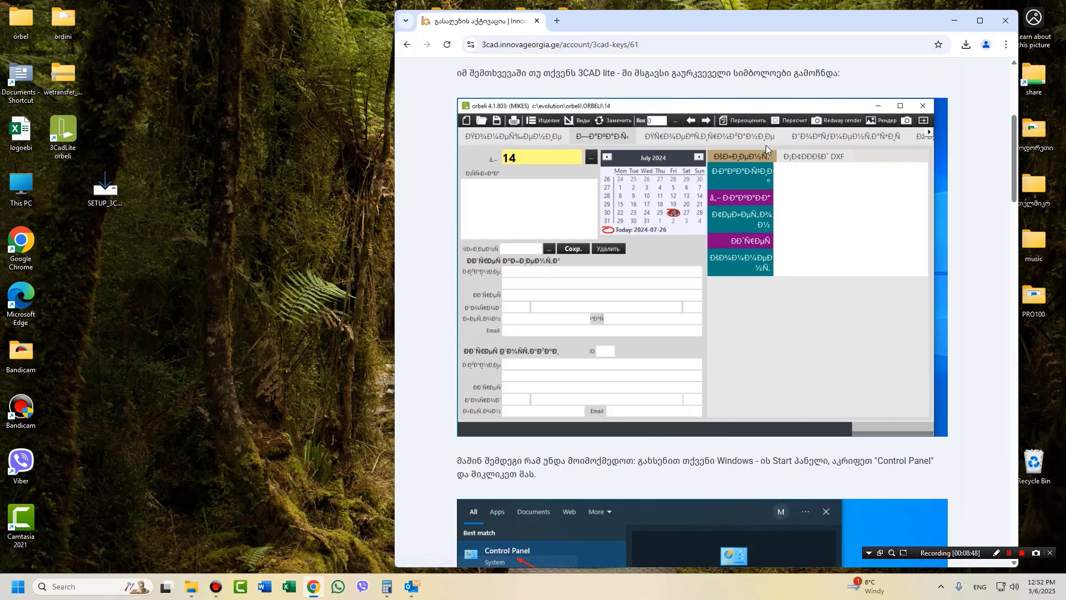
pyautogui.scroll(3, 765, 145)
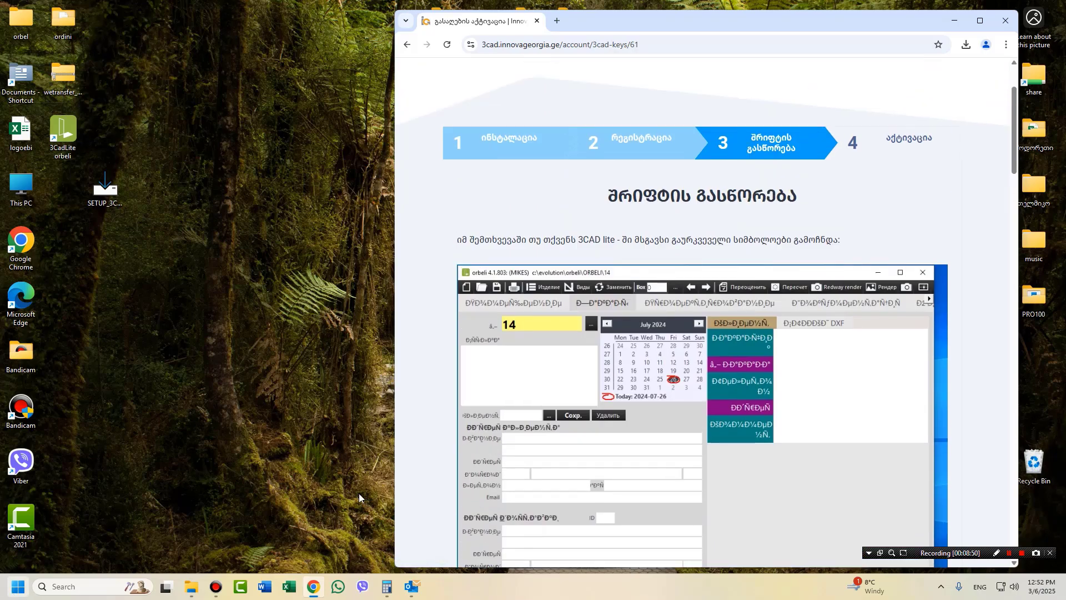
pyautogui.scroll(-1, 638, 402)
pyautogui.scroll(-2, 638, 402)
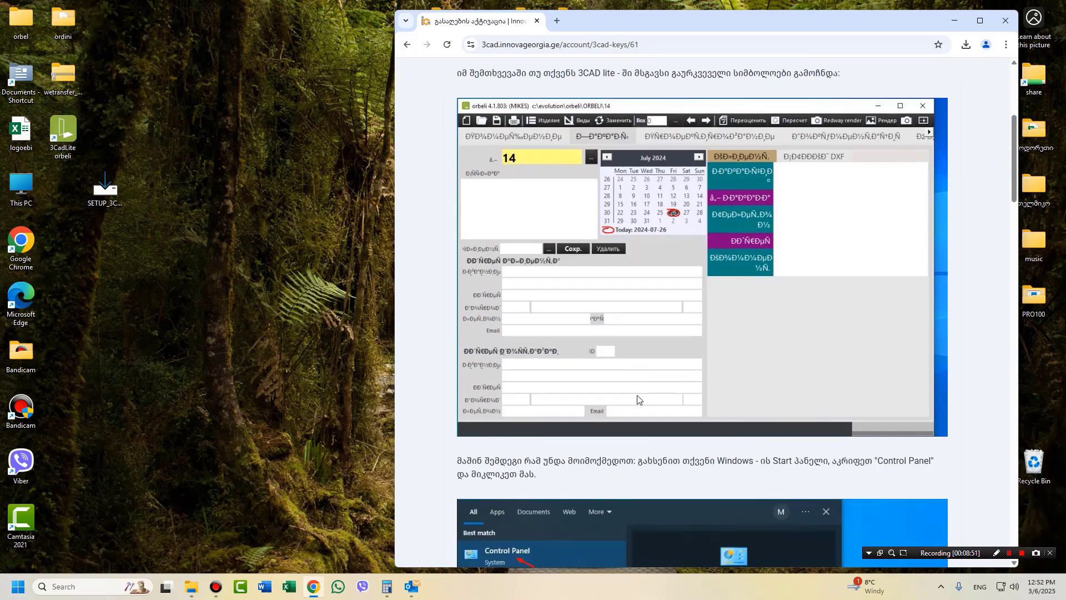
pyautogui.scroll(-1, 637, 398)
pyautogui.scroll(1, 638, 400)
pyautogui.doubleClick(61, 133)
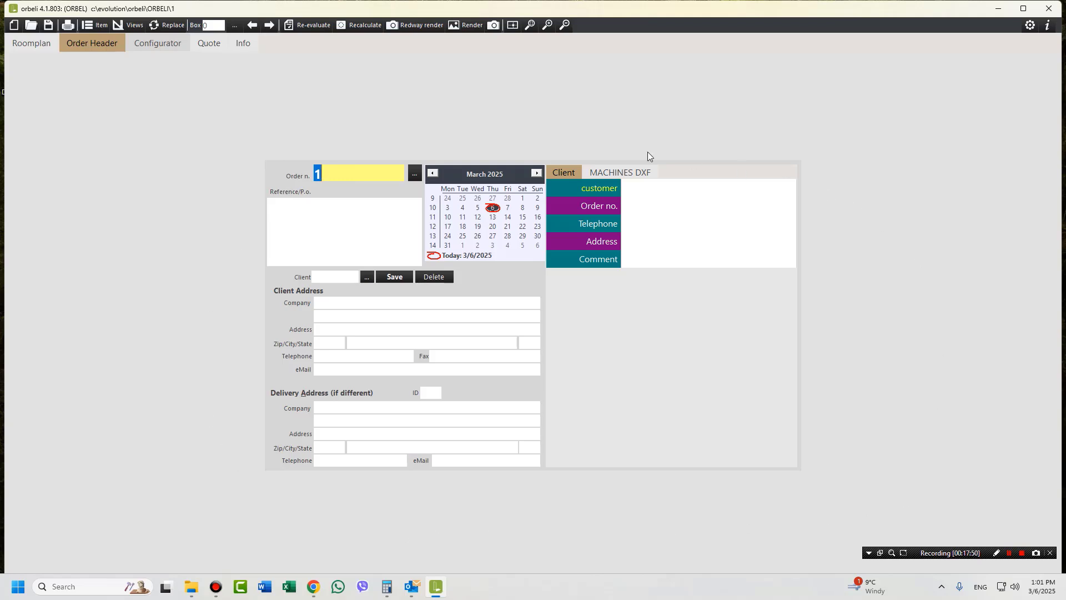
# Switch the 3CAD Lite interface language to RU in the user data settings.
pyautogui.click(1047, 26)
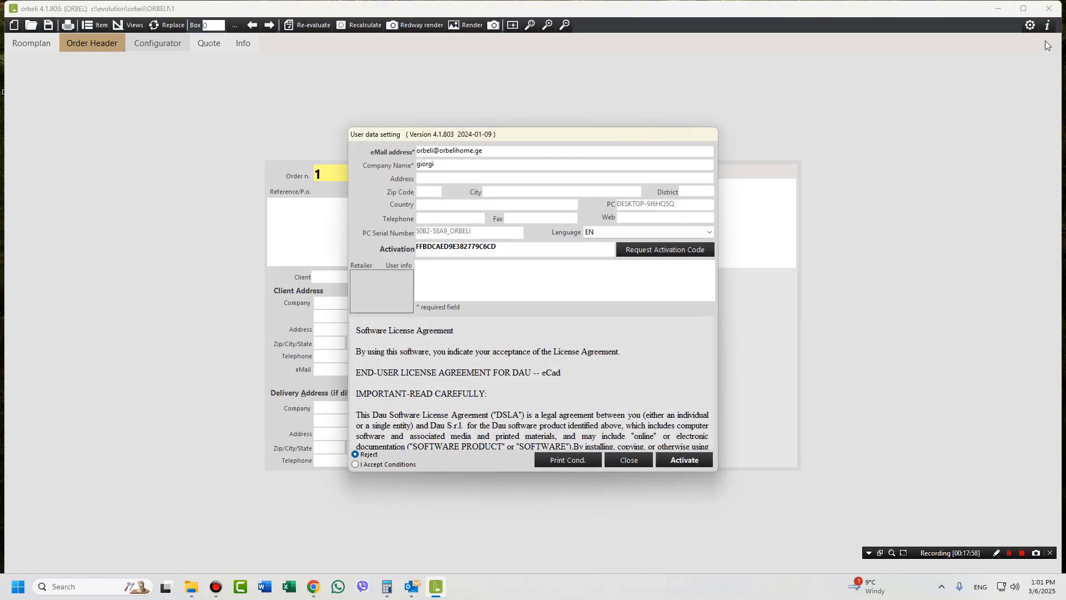
pyautogui.click(642, 229)
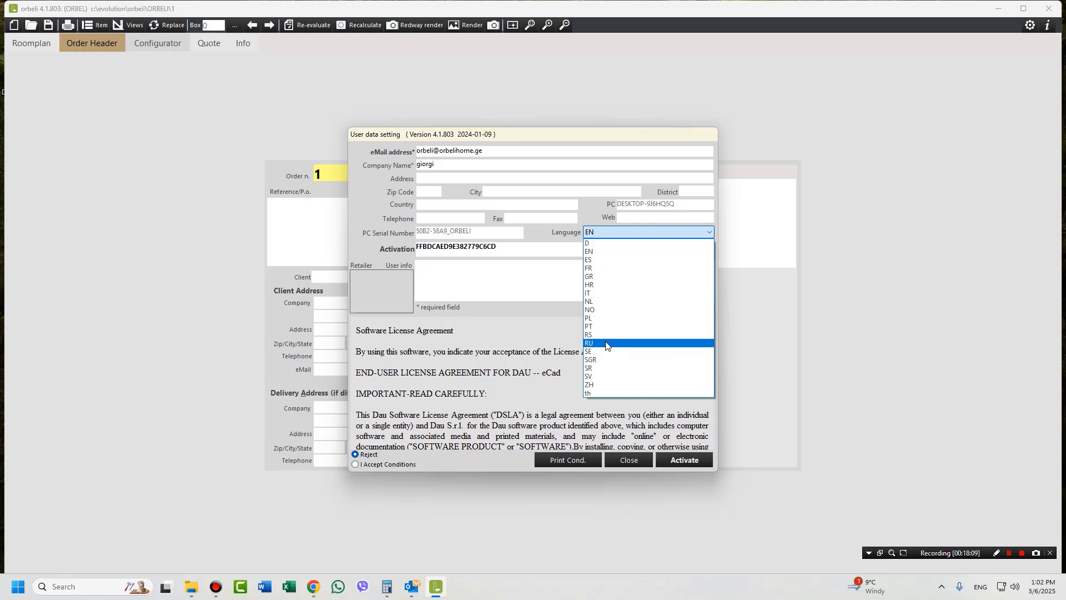
pyautogui.click(606, 343)
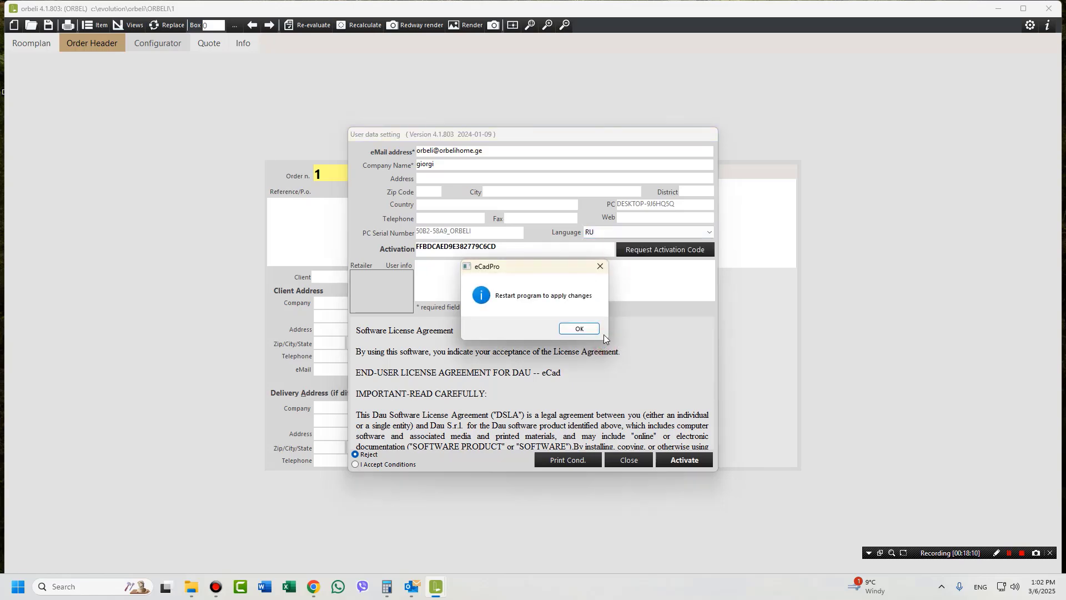
pyautogui.click(578, 330)
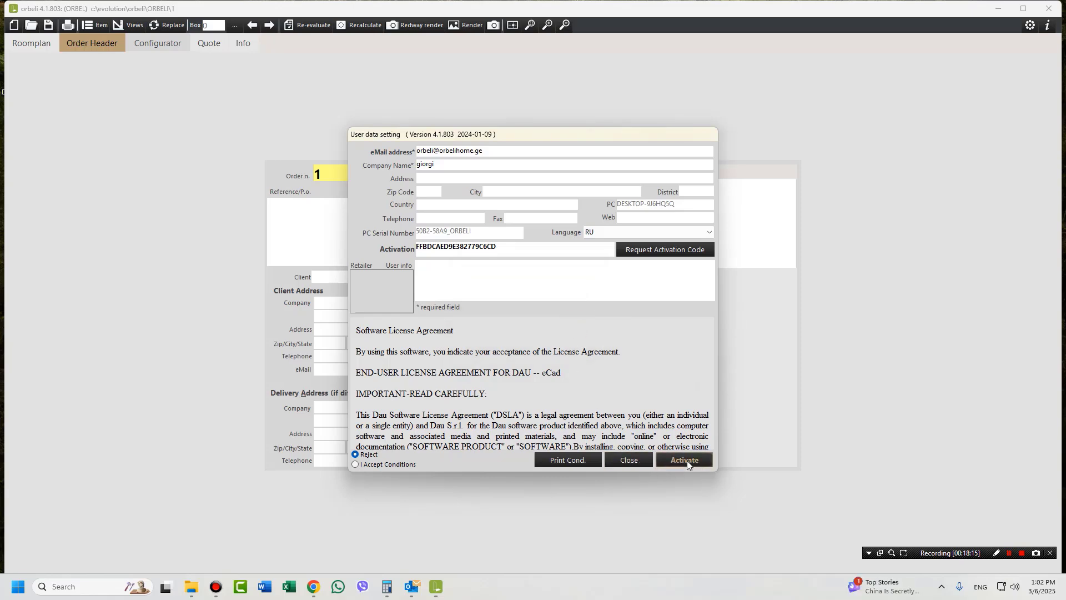
# Close the settings and exit 3CAD Lite so the language change applies.
pyautogui.click(625, 461)
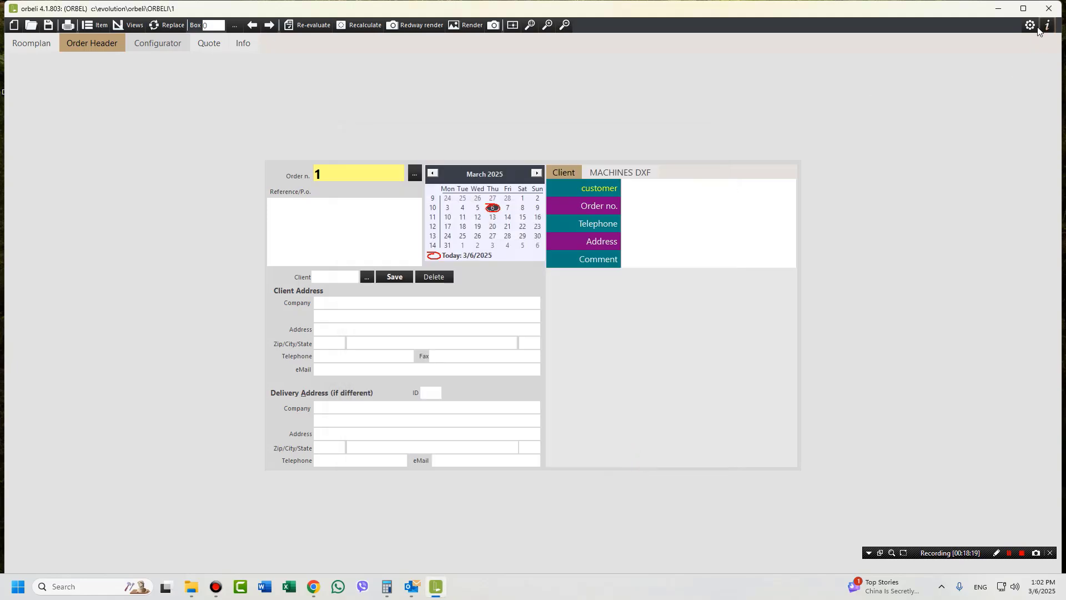
pyautogui.click(1050, 10)
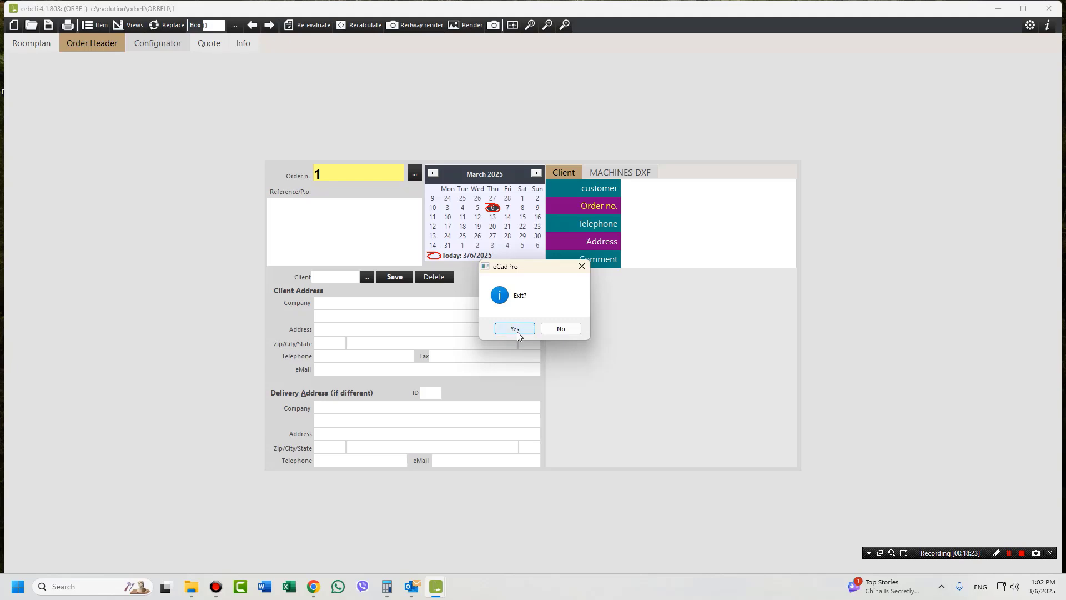
pyautogui.click(515, 328)
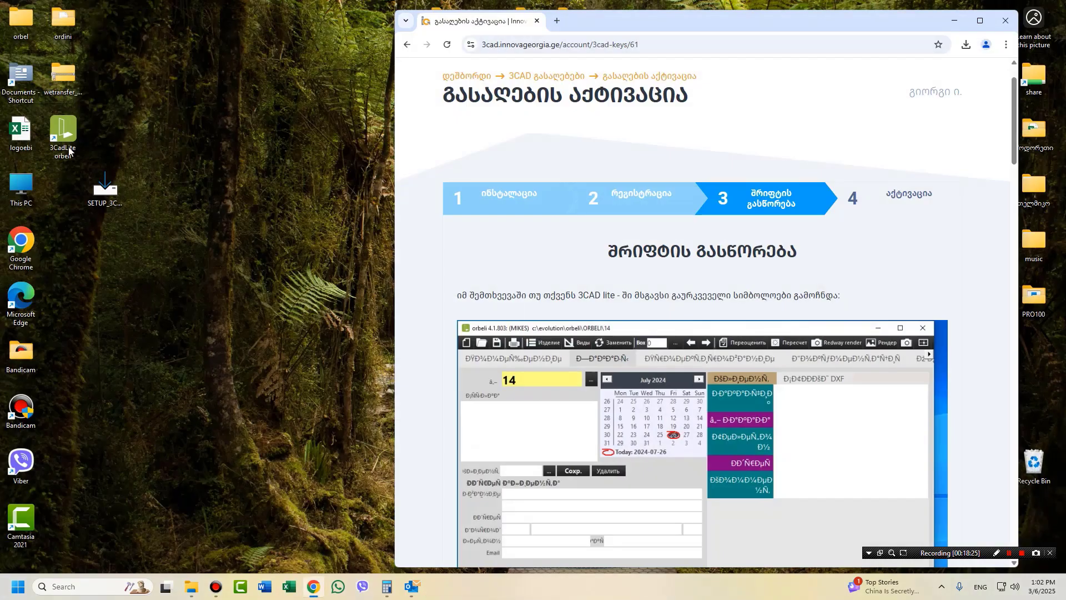
# Relaunch 3CAD Lite, showing question-mark labels, and minimize its window.
pyautogui.doubleClick(67, 126)
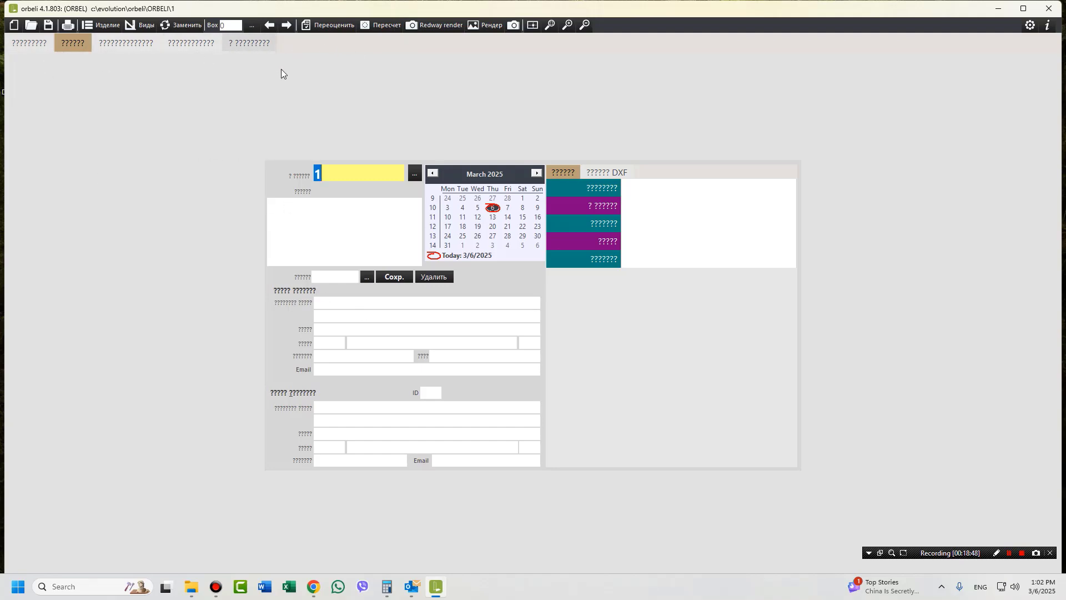
pyautogui.click(1023, 8)
pyautogui.click(1024, 8)
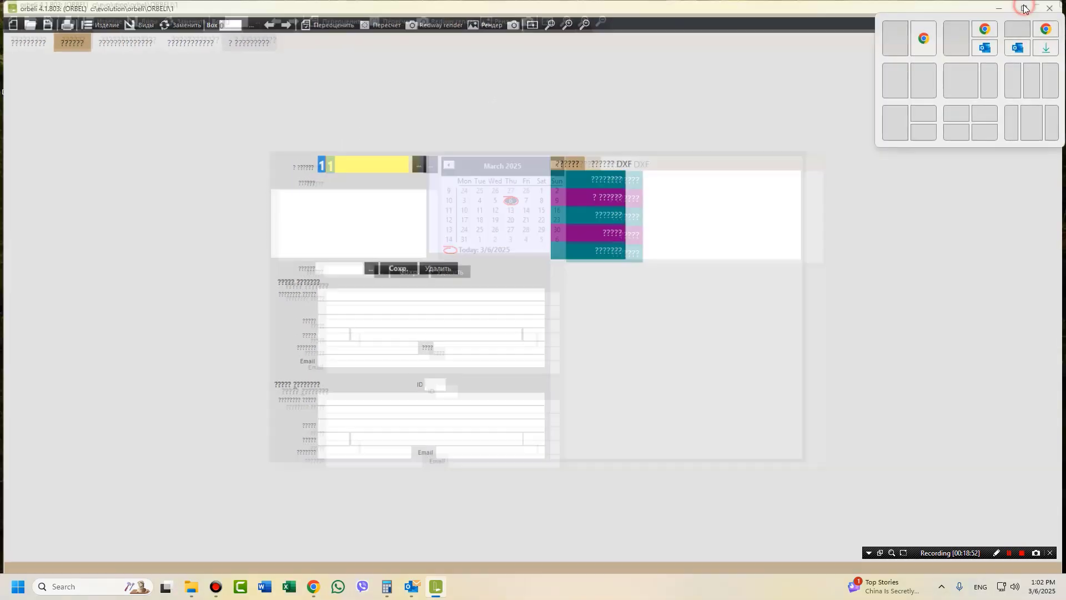
pyautogui.click(997, 12)
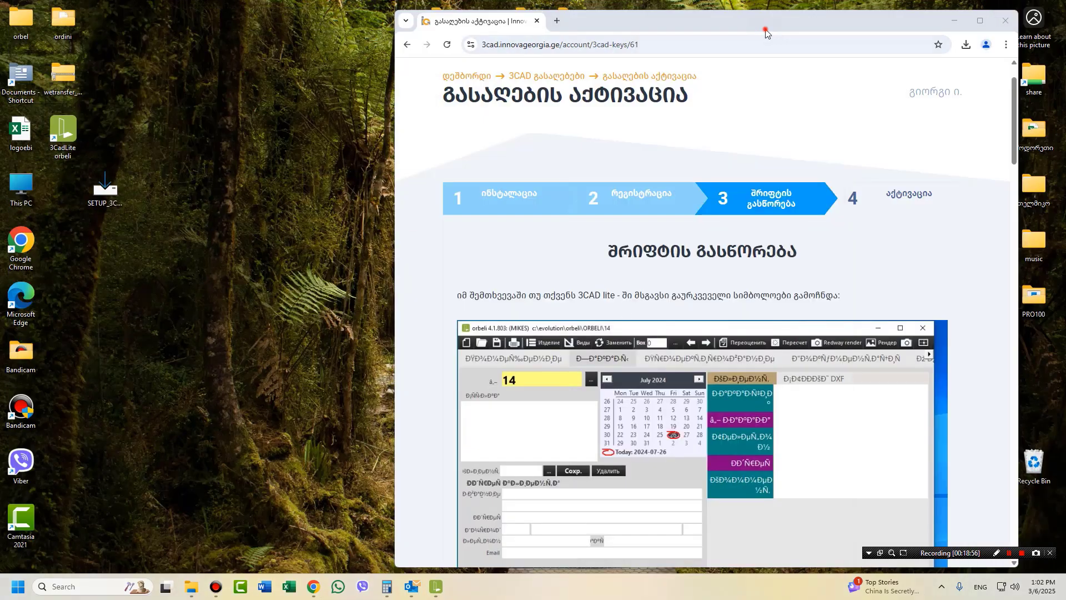
# Open Windows Control Panel by searching 'co' from the Start menu.
pyautogui.moveTo(763, 28); pyautogui.dragTo(643, 24)
pyautogui.scroll(-4, 595, 265)
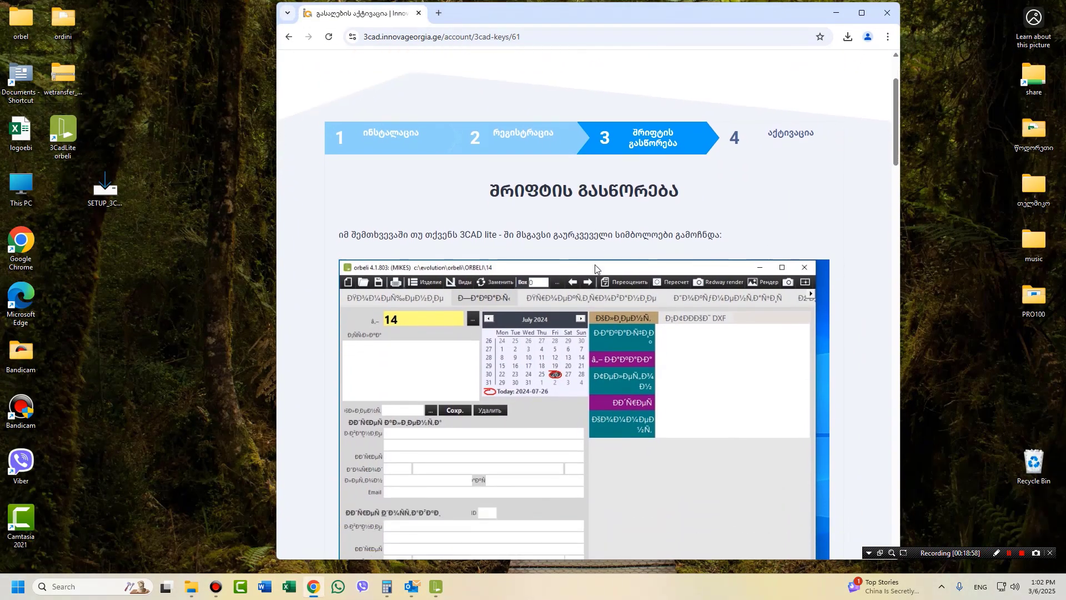
pyautogui.scroll(-1, 594, 265)
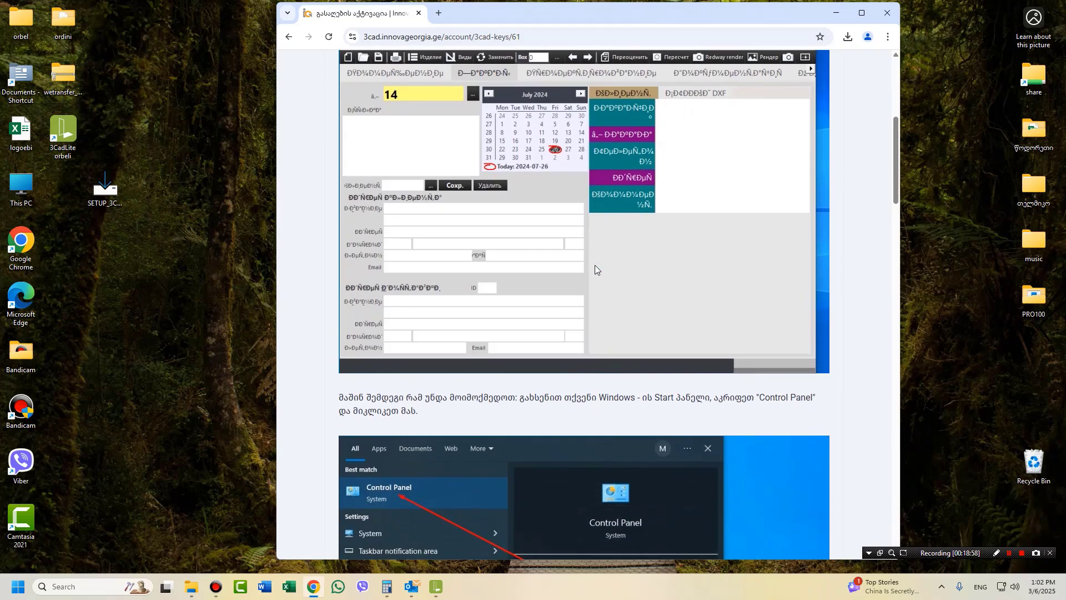
pyautogui.scroll(-3, 594, 265)
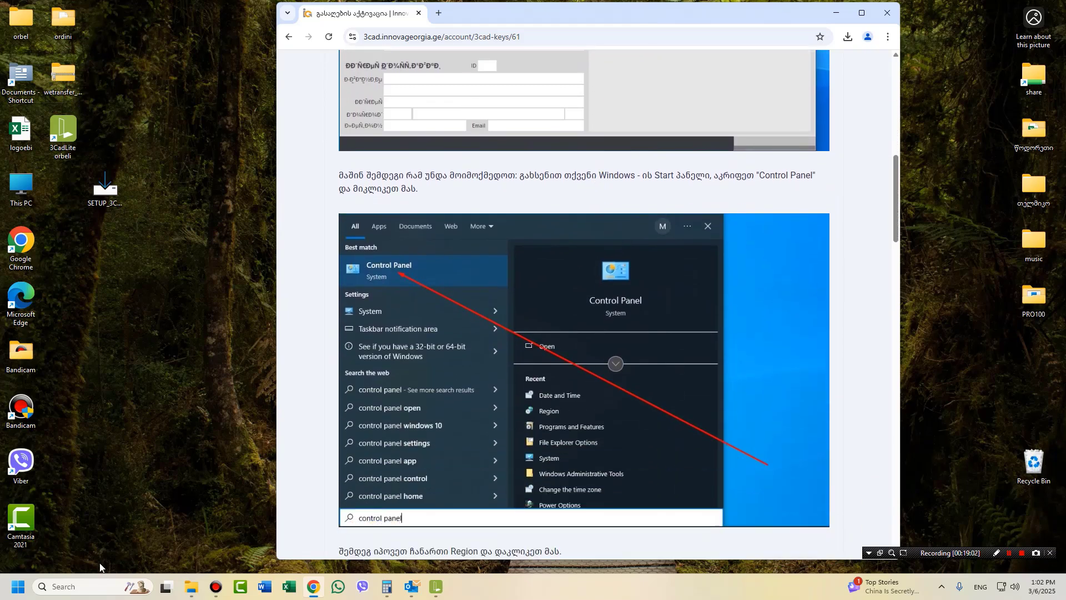
pyautogui.click(18, 587)
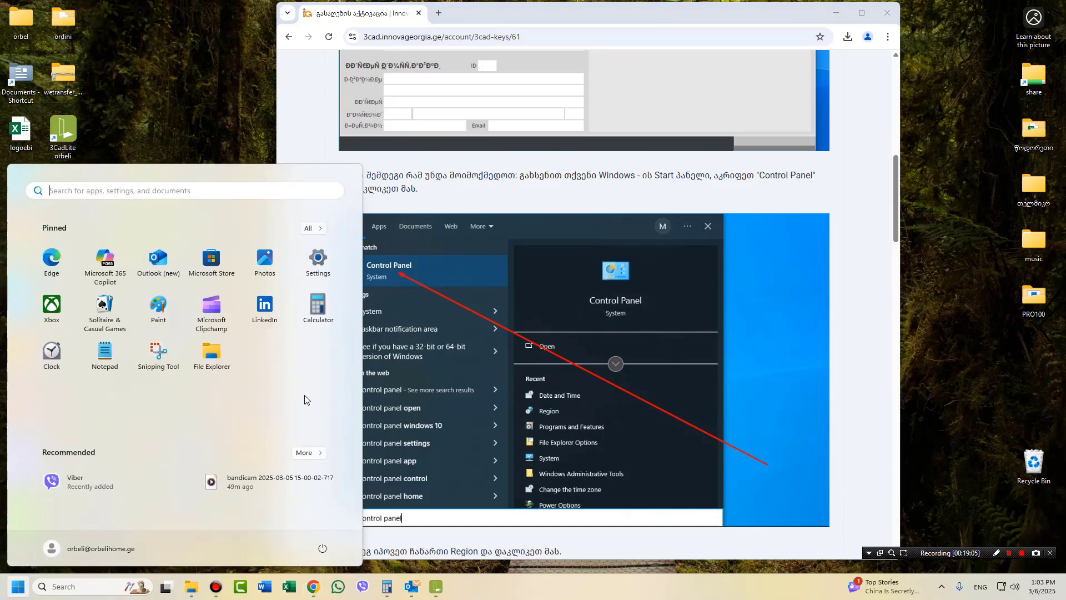
pyautogui.write('con')
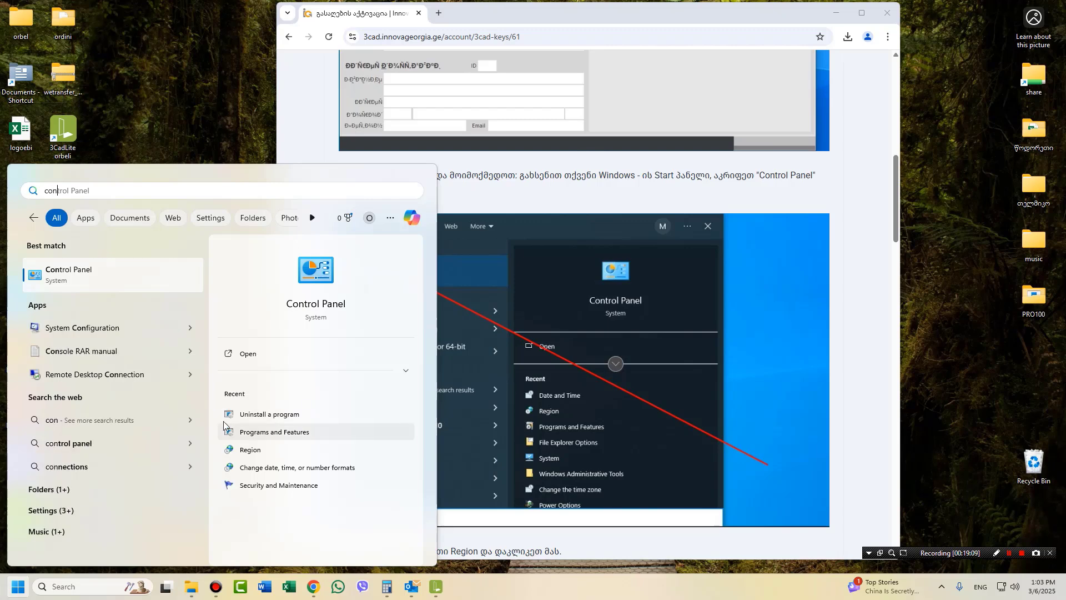
pyautogui.click(57, 275)
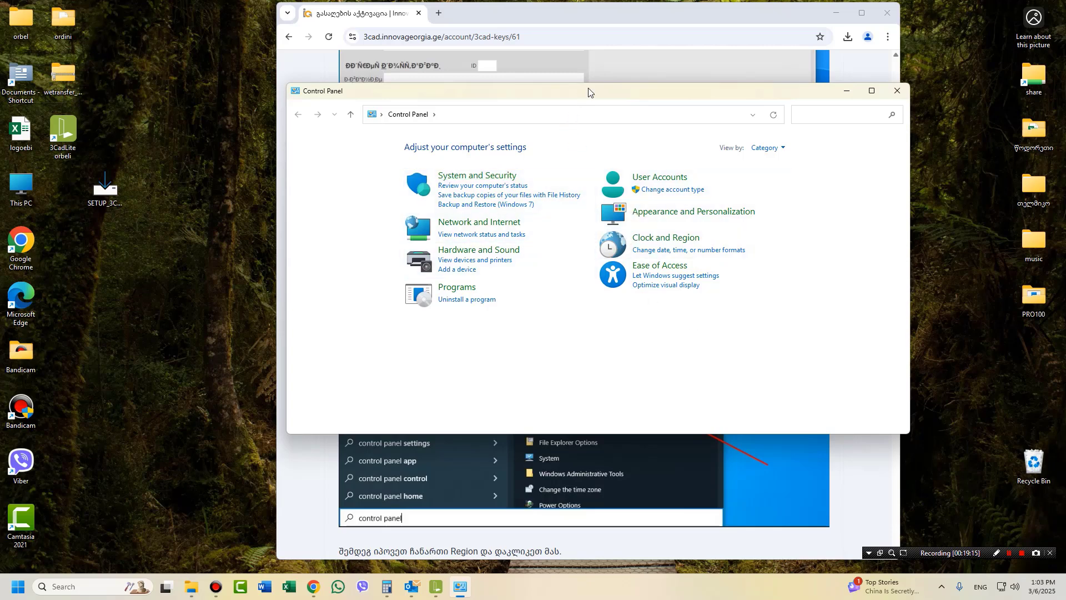
# Snap Control Panel to the right half and the instructions page to the left.
pyautogui.moveTo(608, 88); pyautogui.dragTo(340, 69)
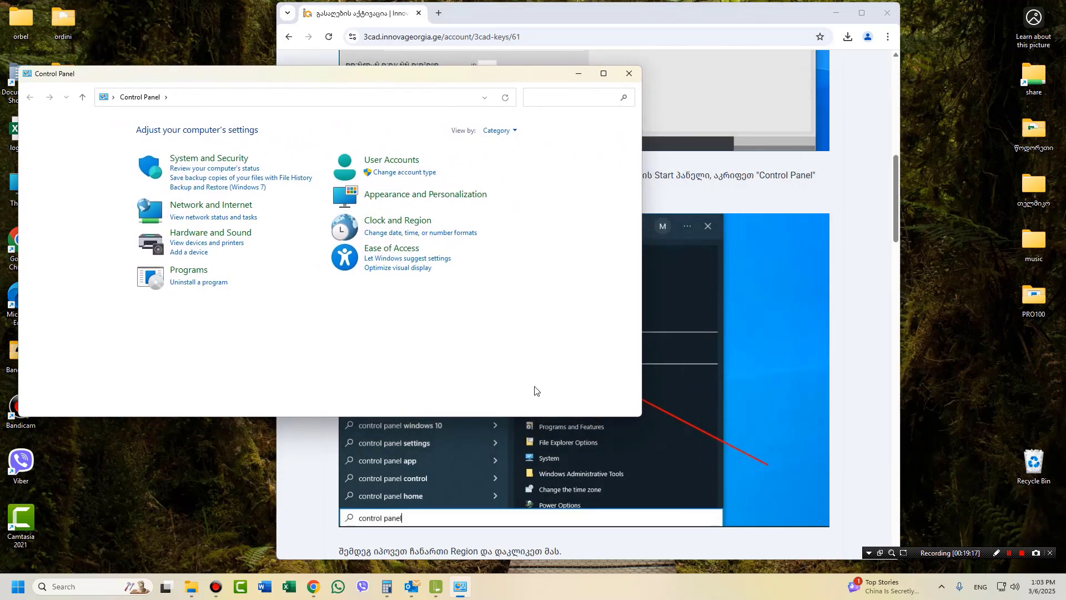
pyautogui.moveTo(494, 81); pyautogui.dragTo(1065, 259)
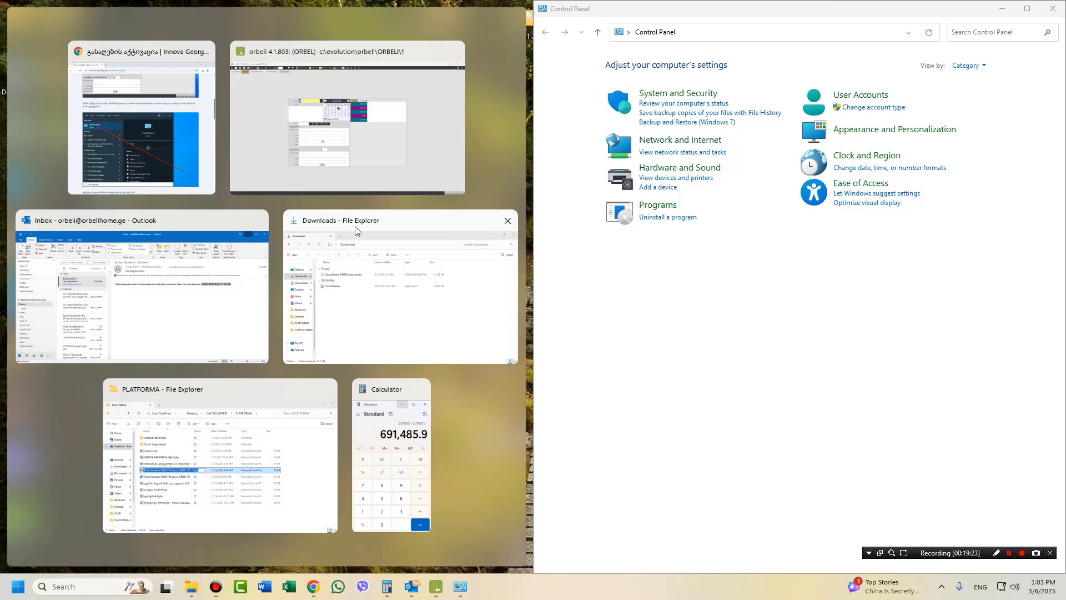
pyautogui.click(170, 127)
pyautogui.scroll(-5, 380, 383)
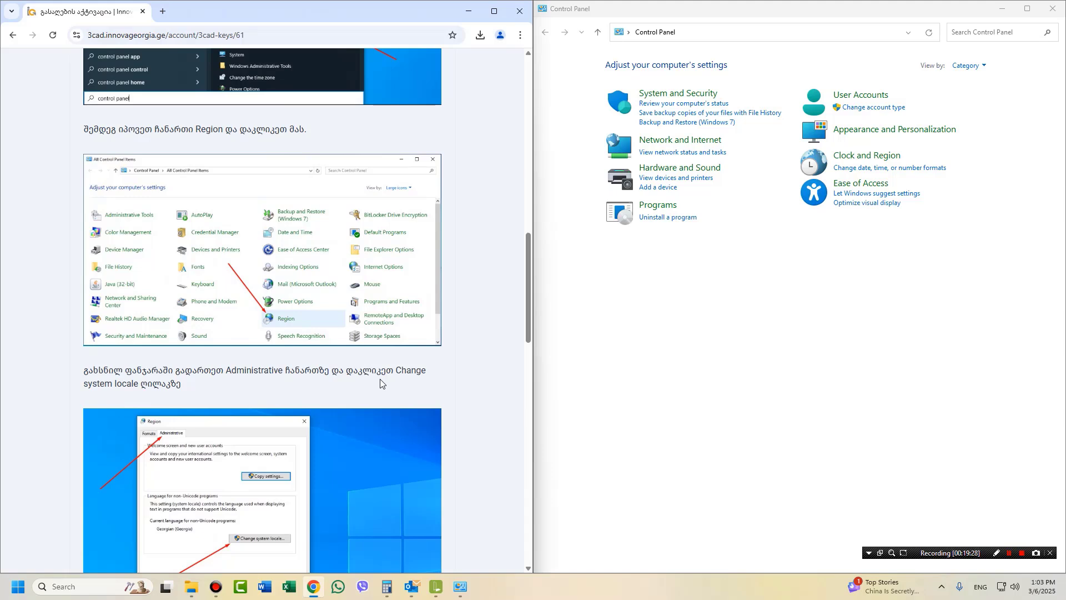
# View Control Panel items as Large icons and open Region.
pyautogui.click(985, 66)
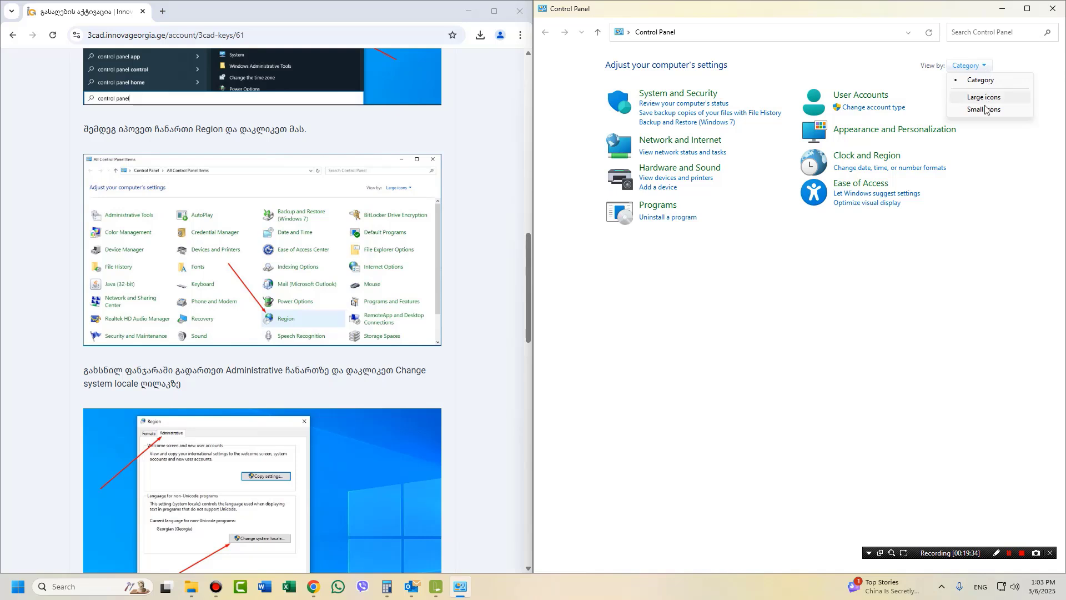
pyautogui.click(981, 99)
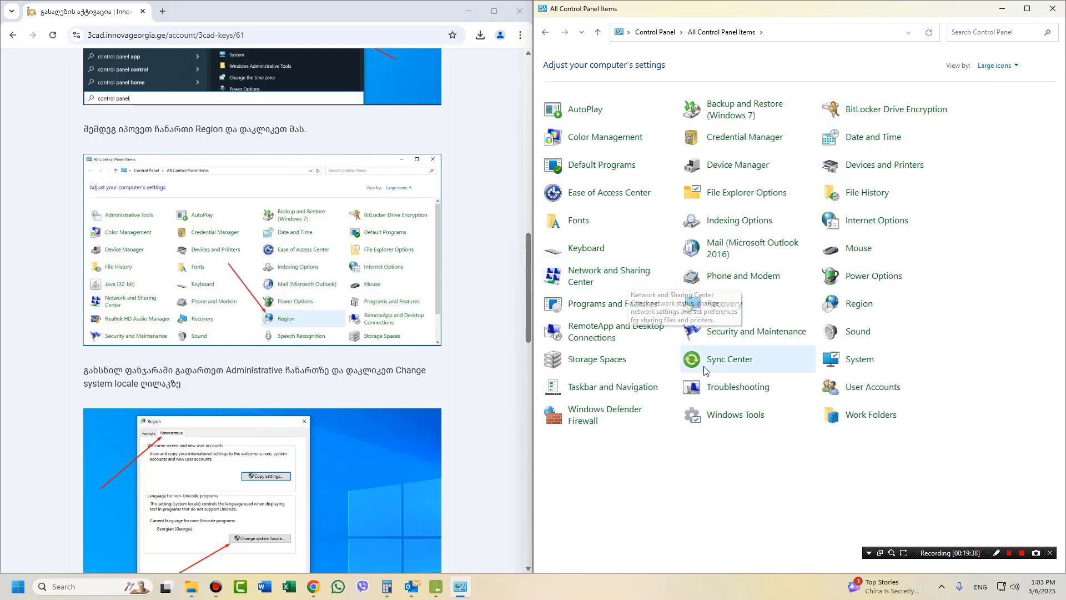
pyautogui.click(860, 309)
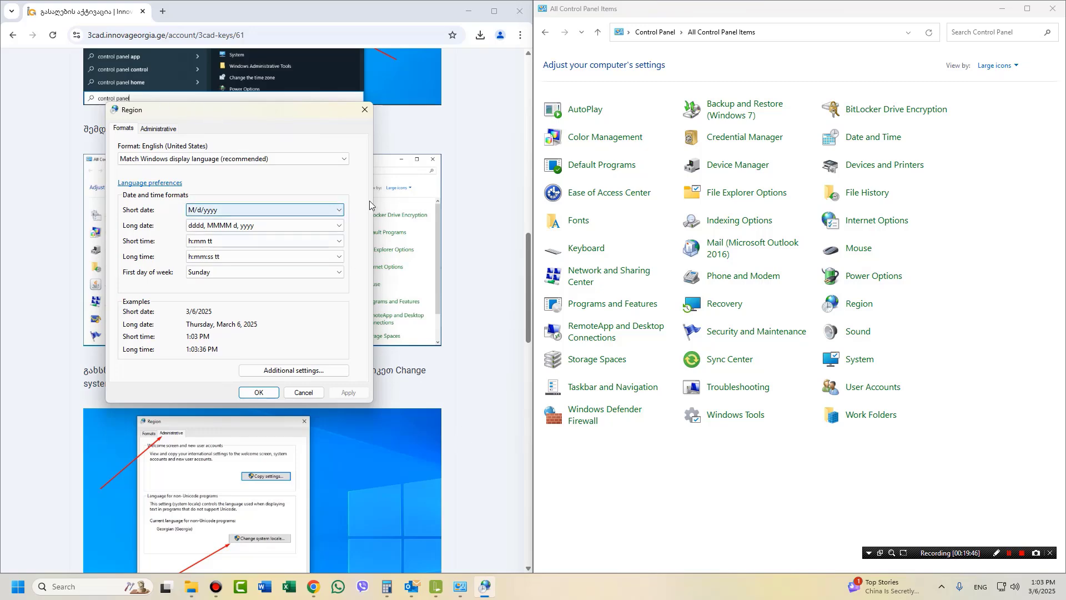
# Change the system locale for non-Unicode programs to Russian (Russia) under Administrative.
pyautogui.moveTo(271, 113); pyautogui.dragTo(838, 109)
pyautogui.scroll(-4, 239, 281)
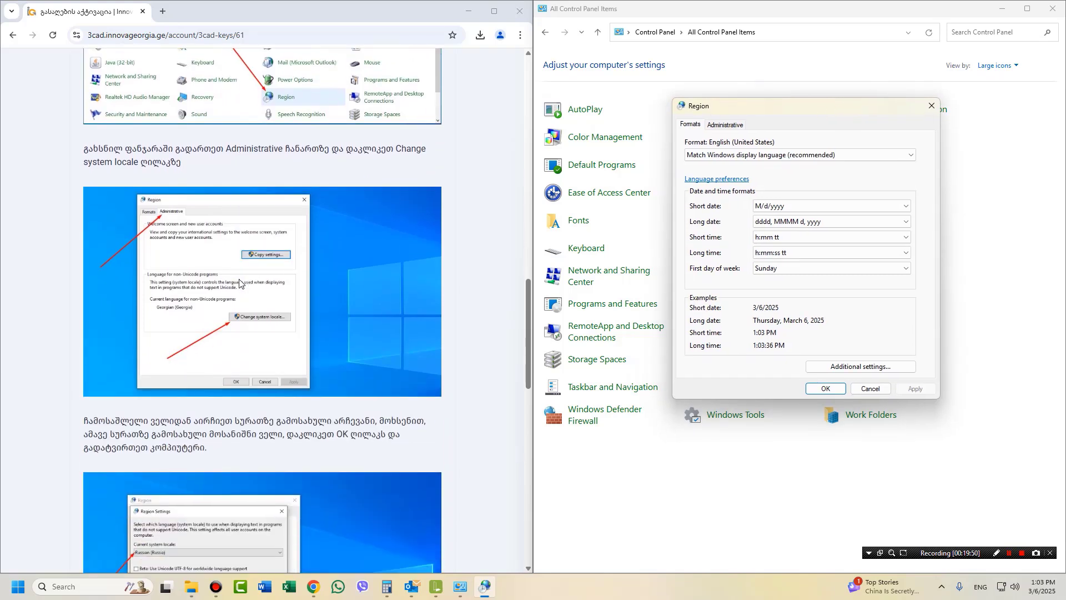
pyautogui.click(722, 126)
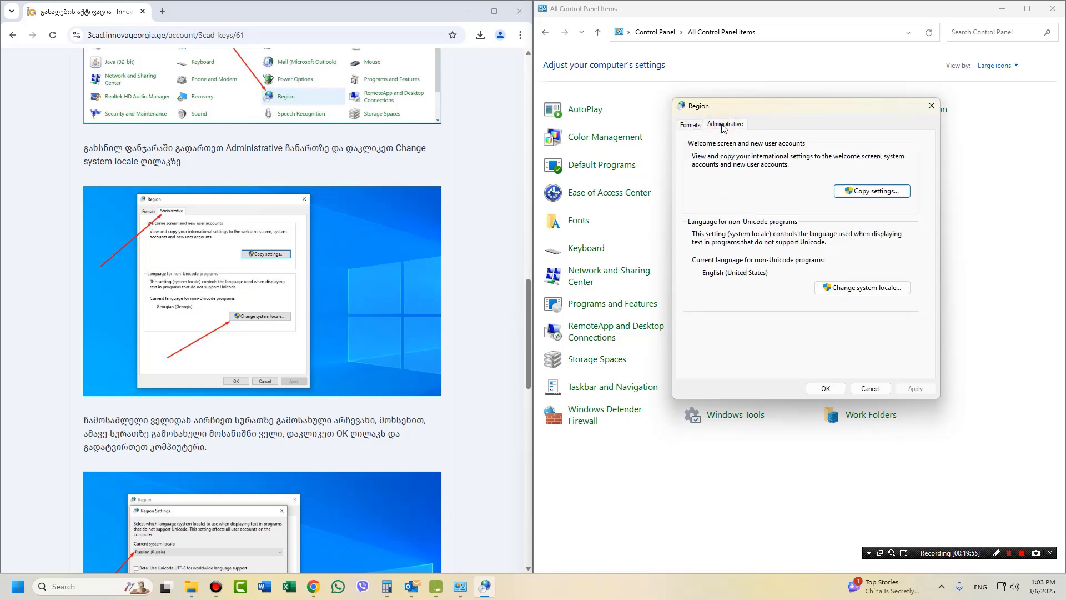
pyautogui.click(849, 288)
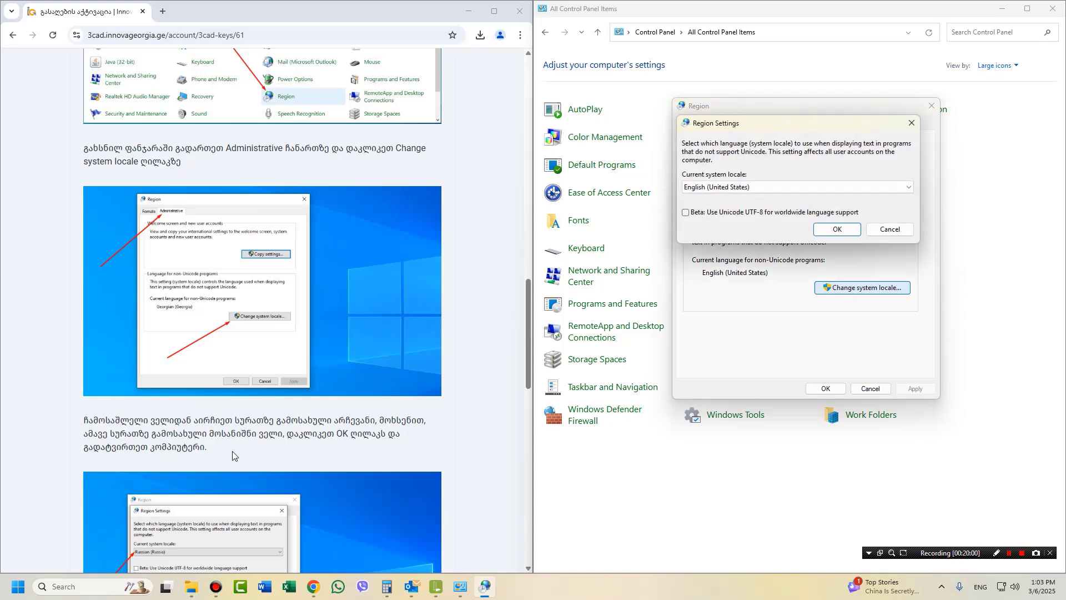
pyautogui.scroll(-5, 233, 455)
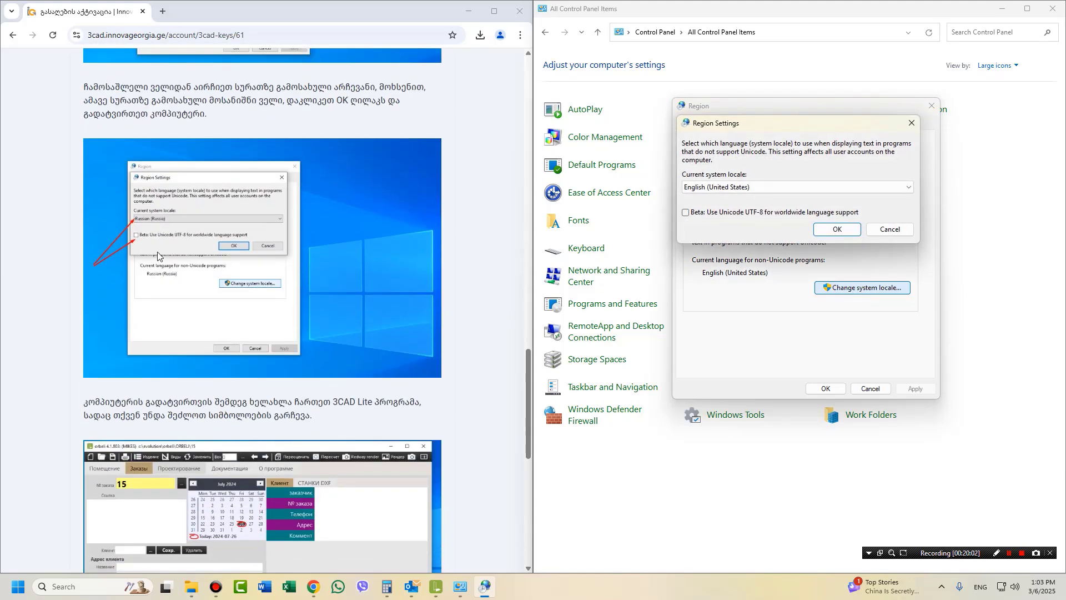
pyautogui.click(829, 189)
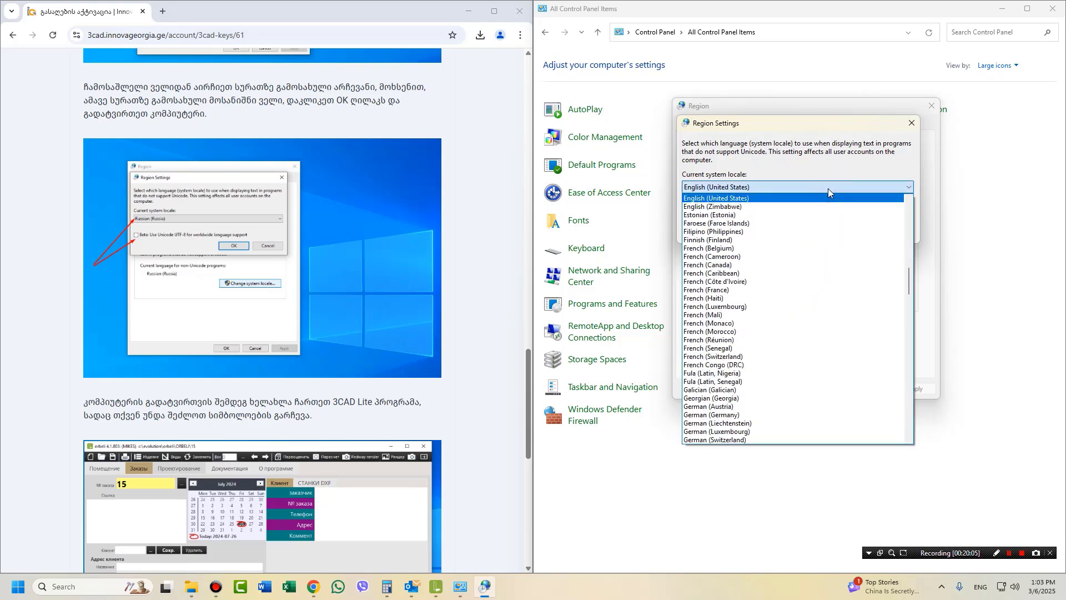
pyautogui.press('r')
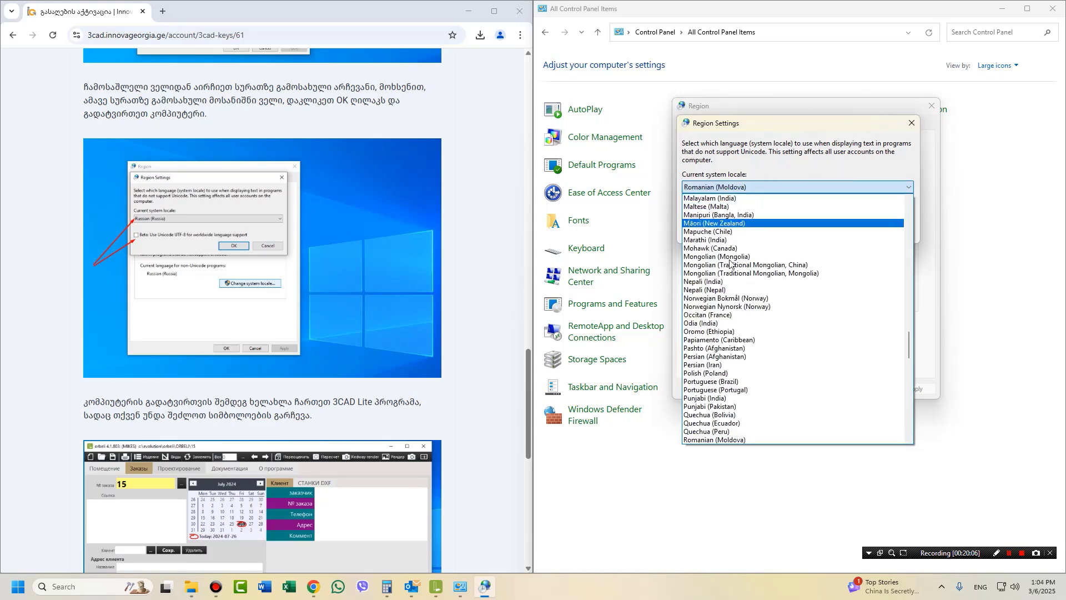
pyautogui.scroll(-1, 705, 418)
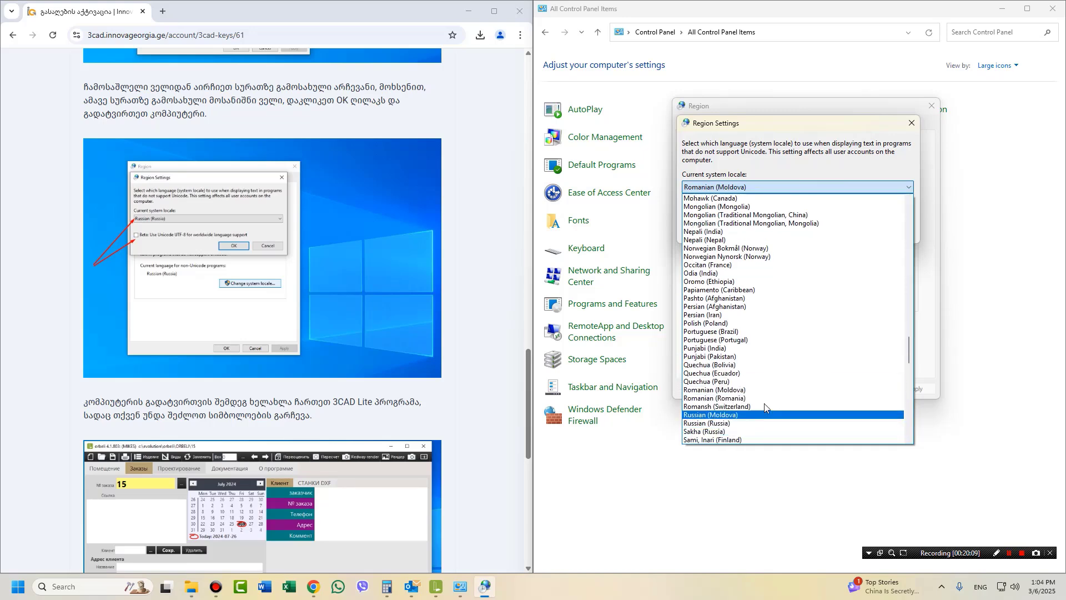
pyautogui.click(697, 423)
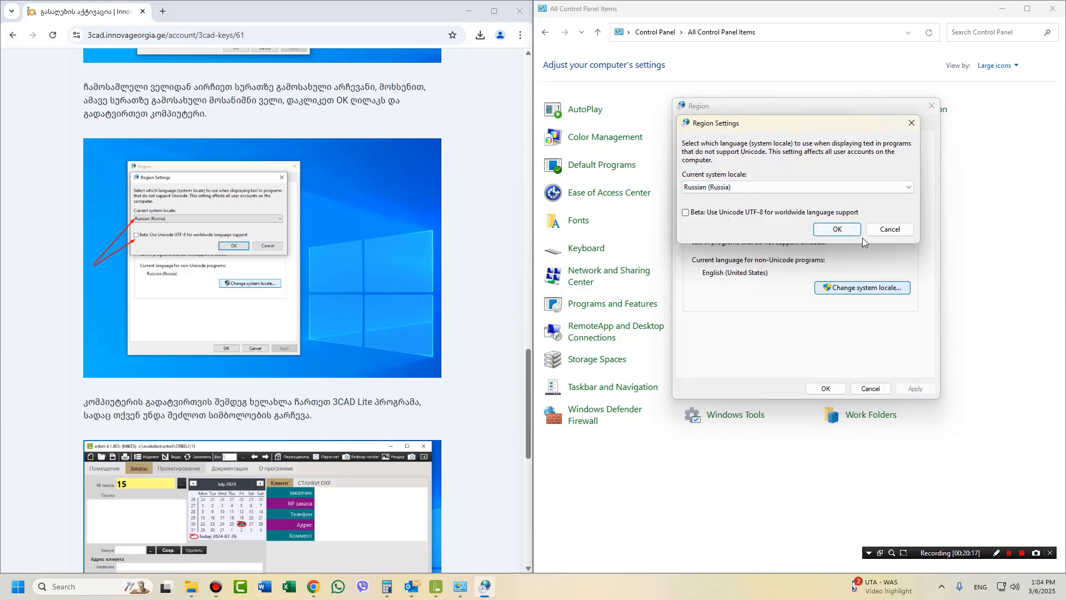
pyautogui.click(838, 230)
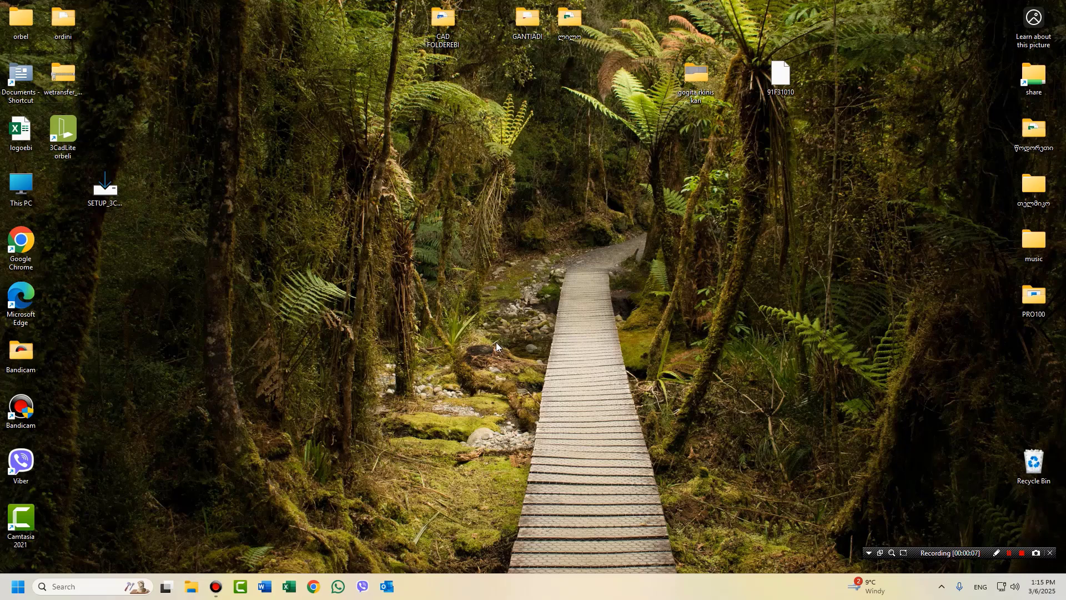
# Launch 3CAD Lite from the 3CadLite orbeli desktop shortcut.
pyautogui.doubleClick(65, 135)
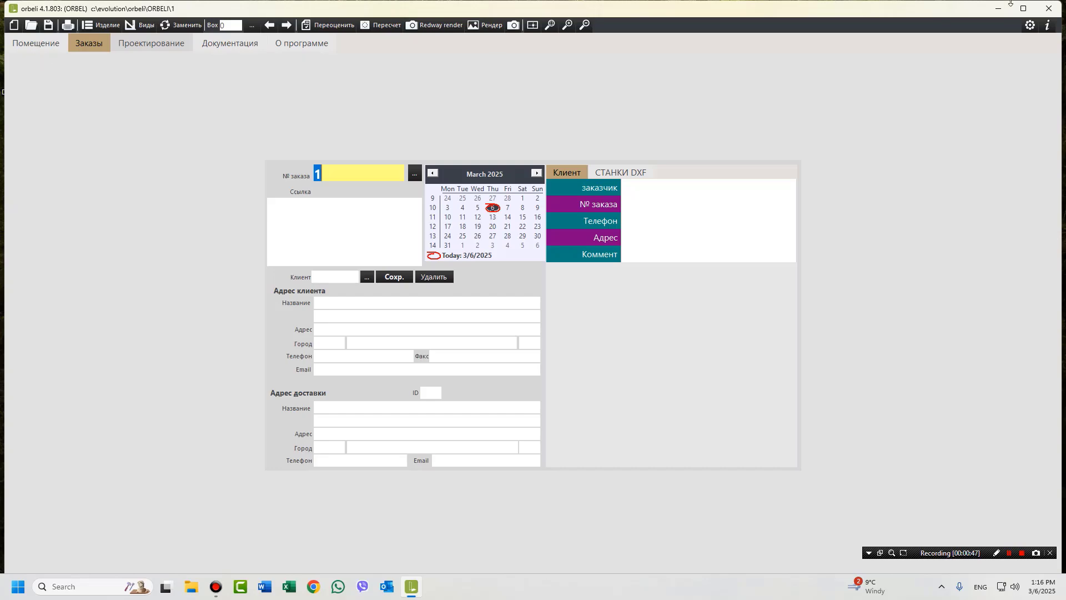
pyautogui.click(1050, 27)
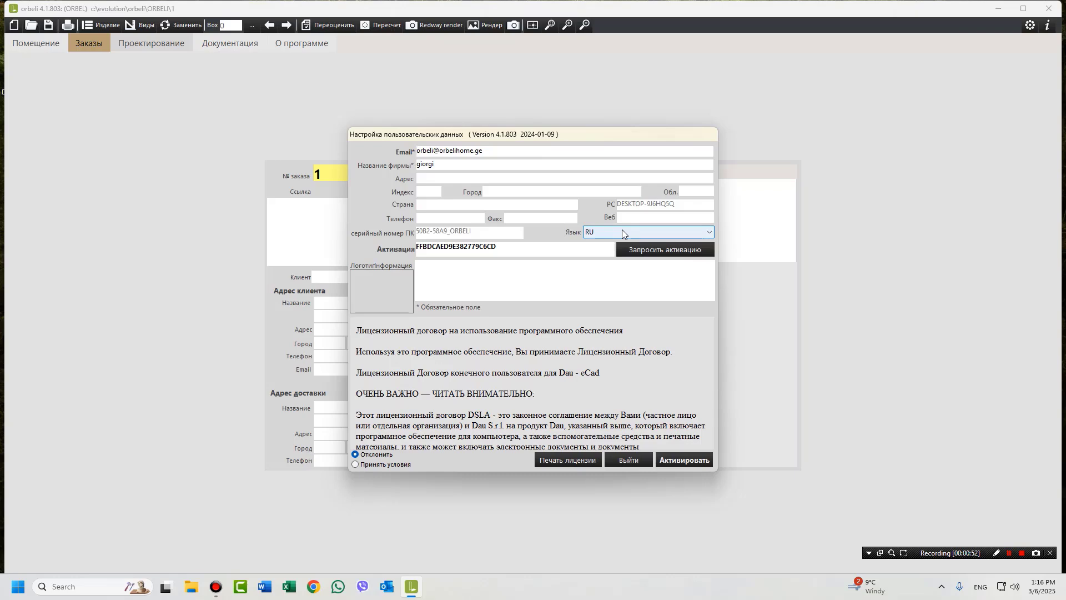
pyautogui.click(623, 233)
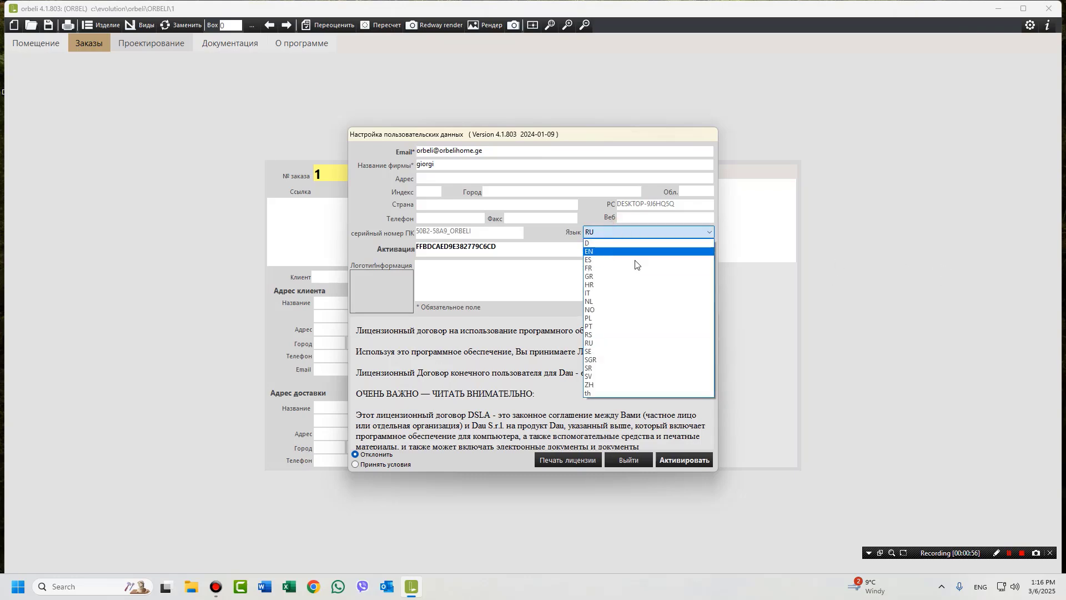
pyautogui.click(975, 253)
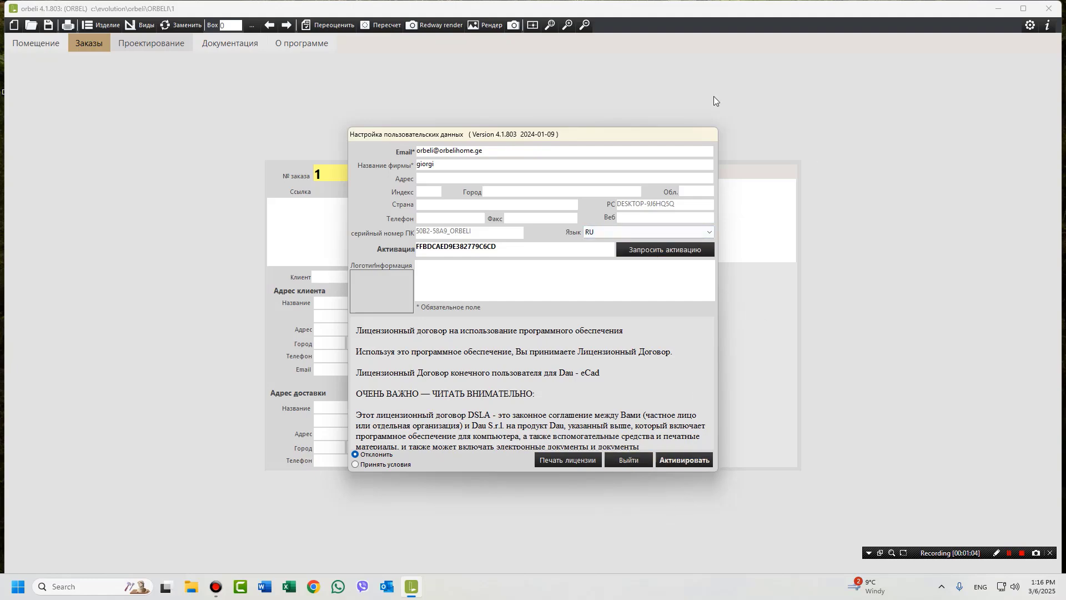
pyautogui.click(633, 461)
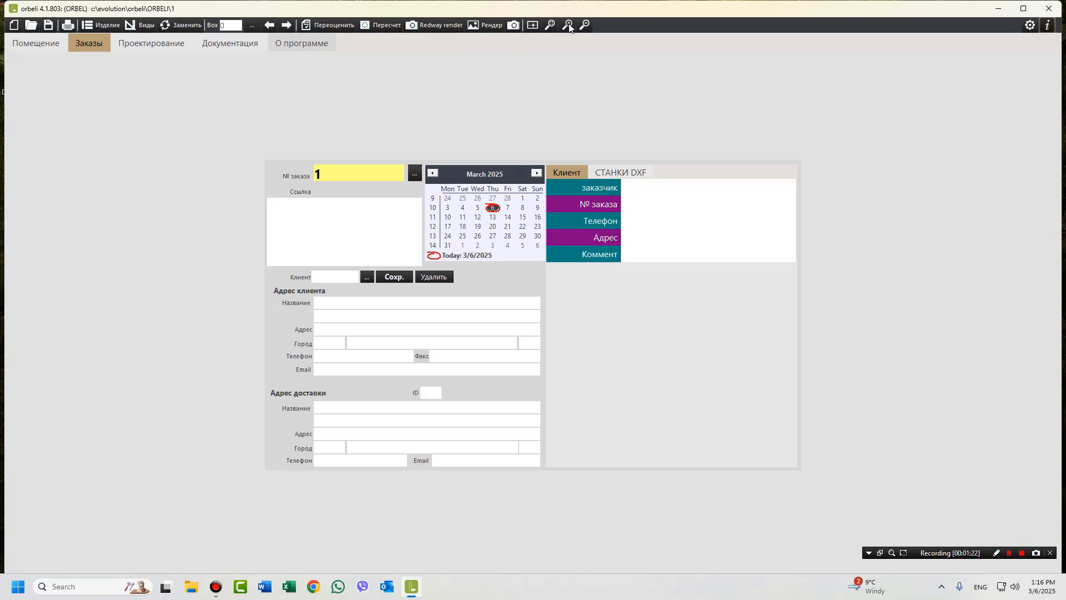
# Switch to the Проектирование workspace and close the catalog and model selection dialog.
pyautogui.click(149, 43)
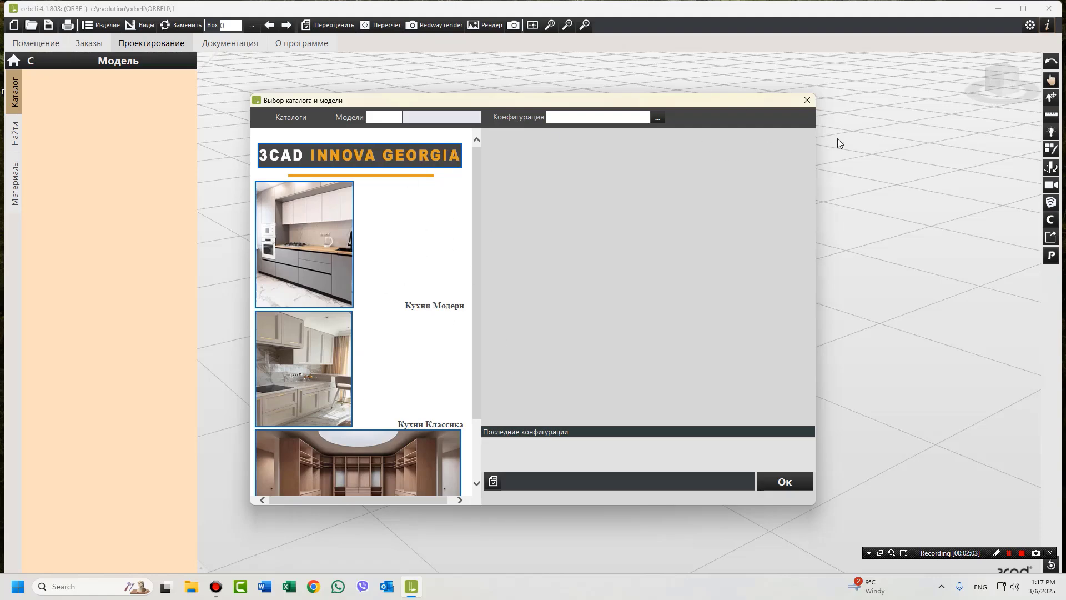
pyautogui.click(808, 100)
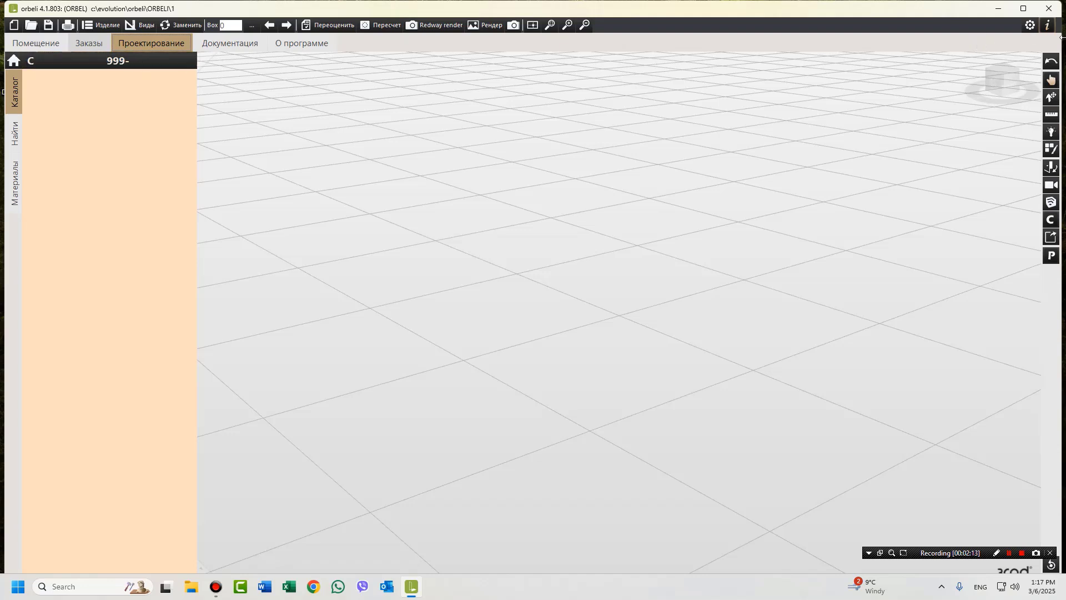
# Start synchronizing the ORBELI catalog's 10807 update files with Начать.
pyautogui.click(1030, 26)
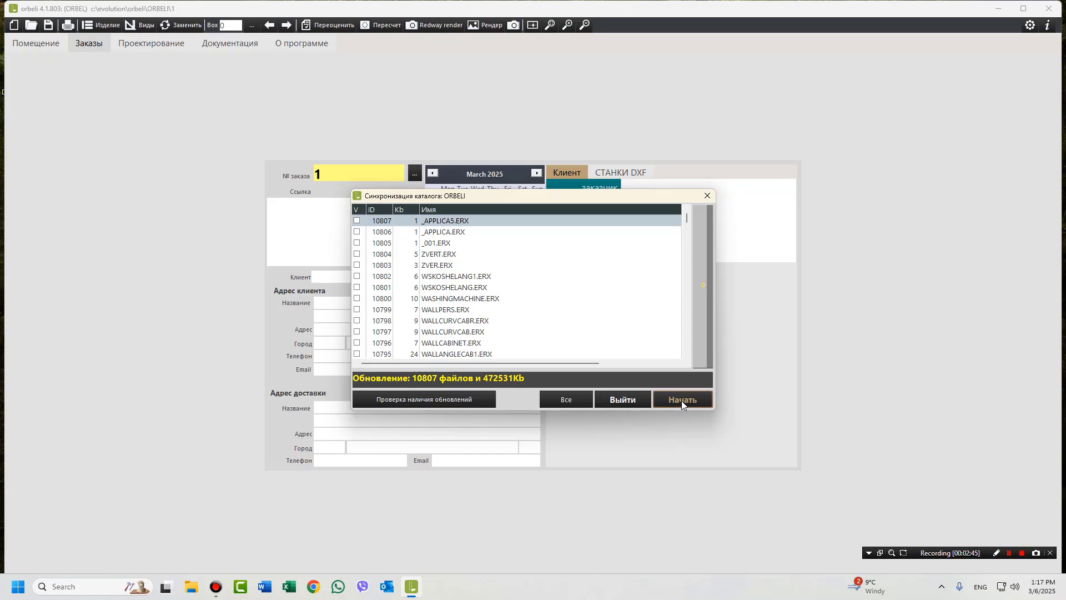
pyautogui.click(681, 400)
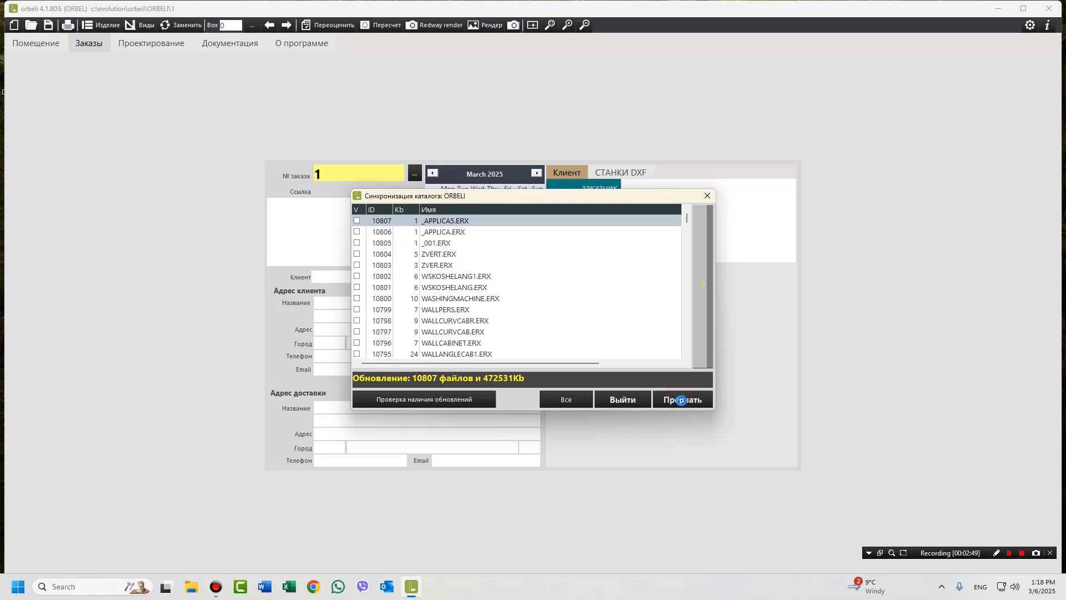